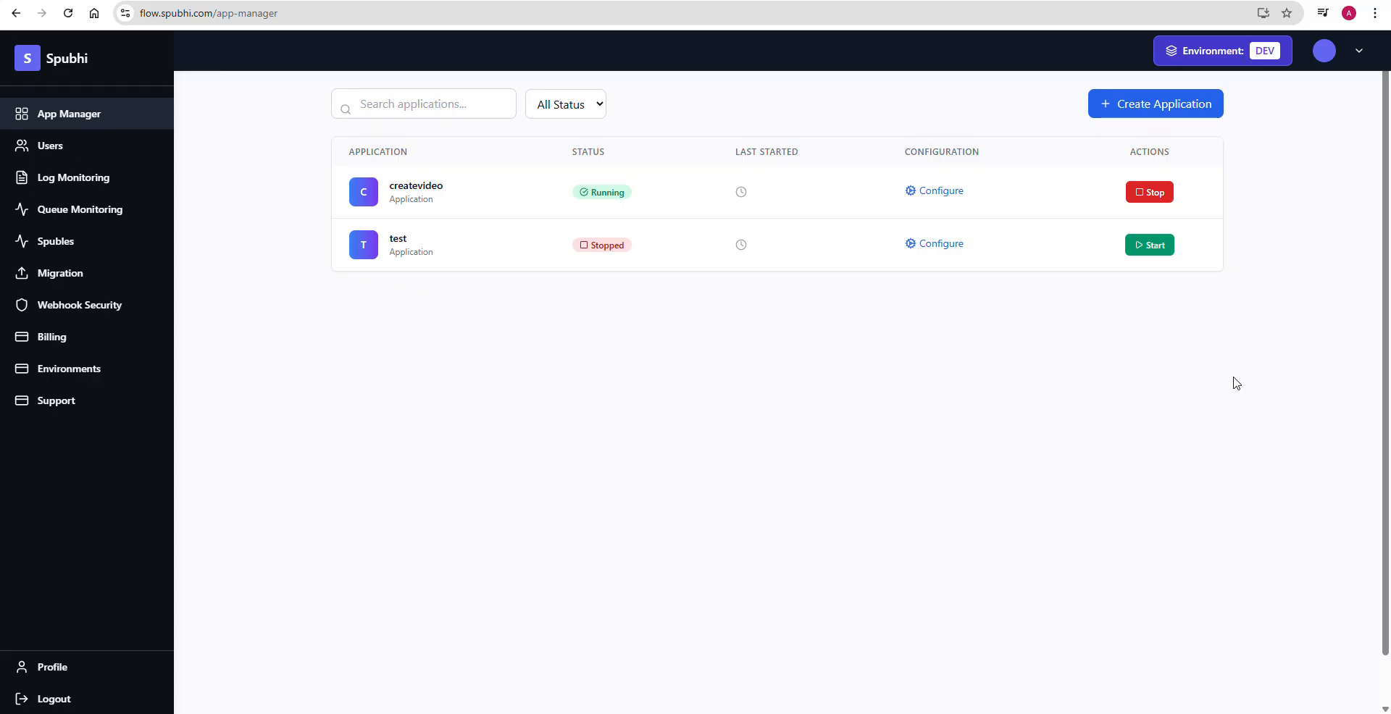
- Open the createvideo application and switch to its Secondflow flow
click(415, 189)
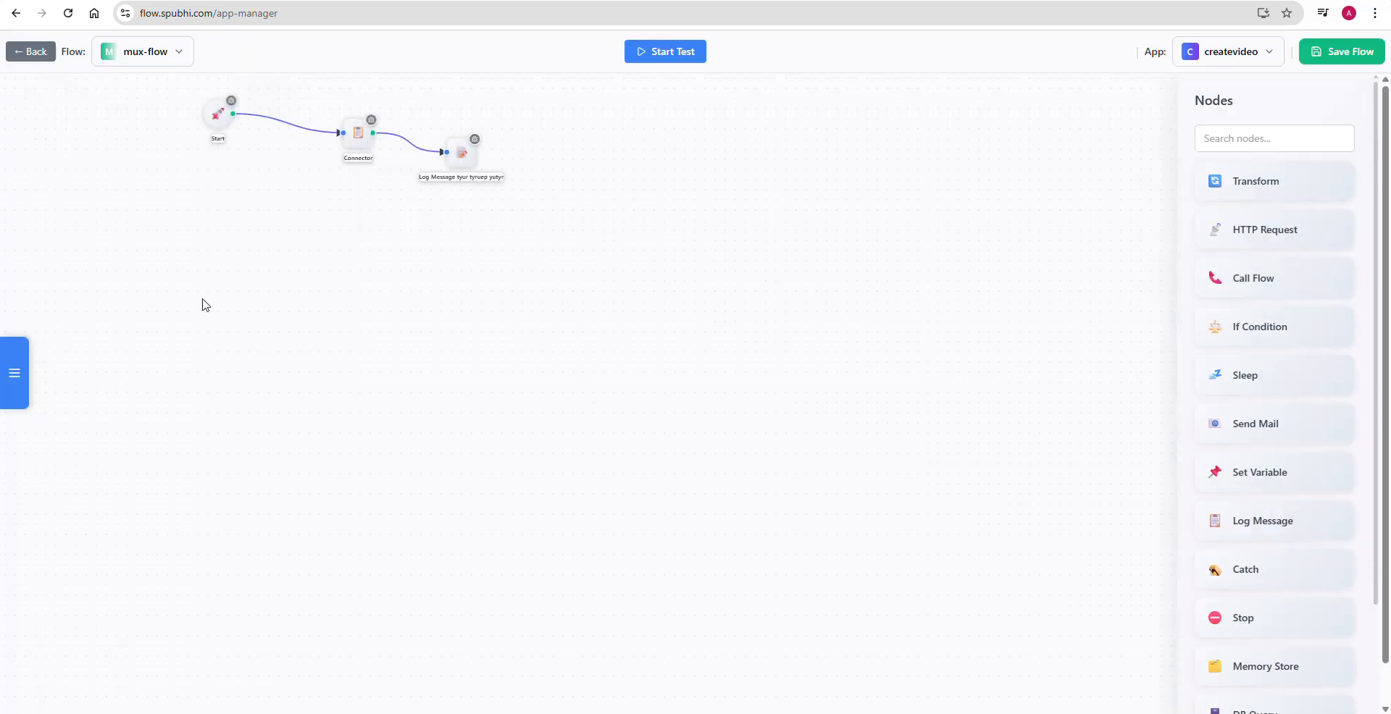
click(176, 55)
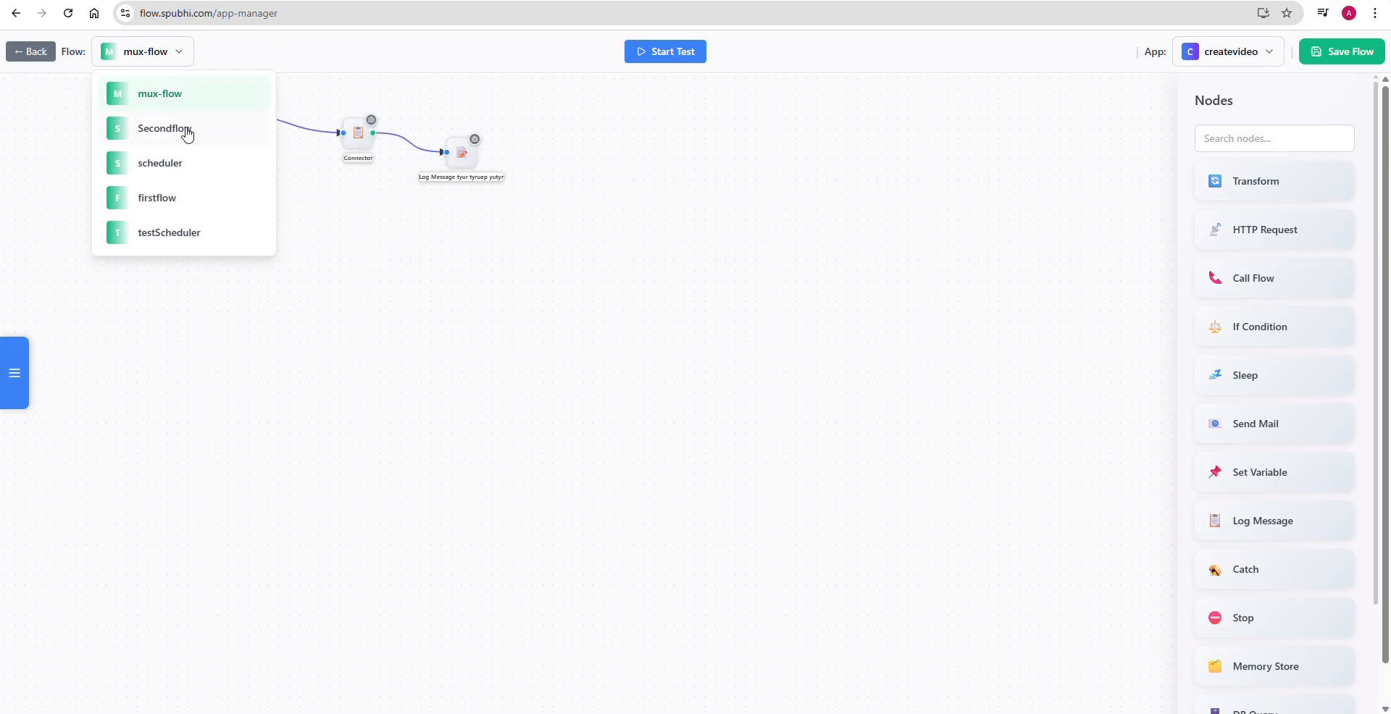
click(152, 132)
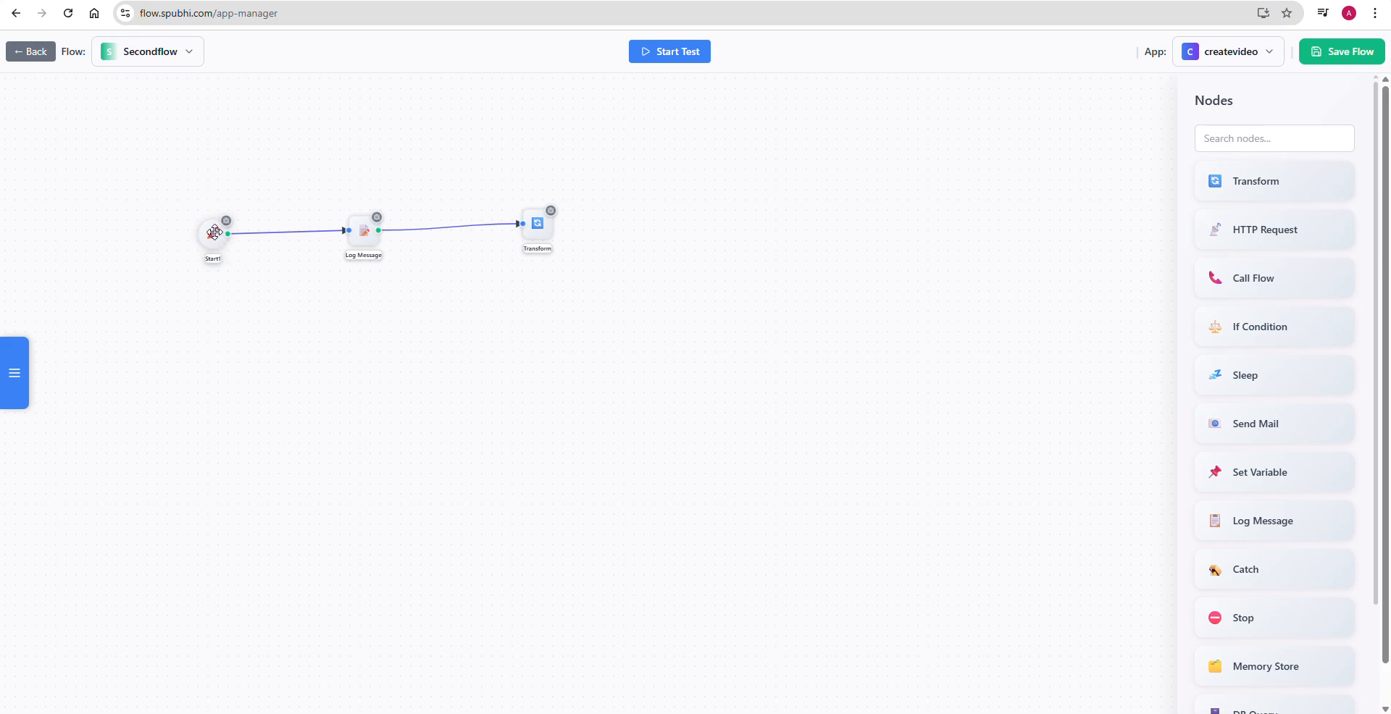
- Set the Start1 node's webhook URL path to testflow and save the flow
double_click(215, 232)
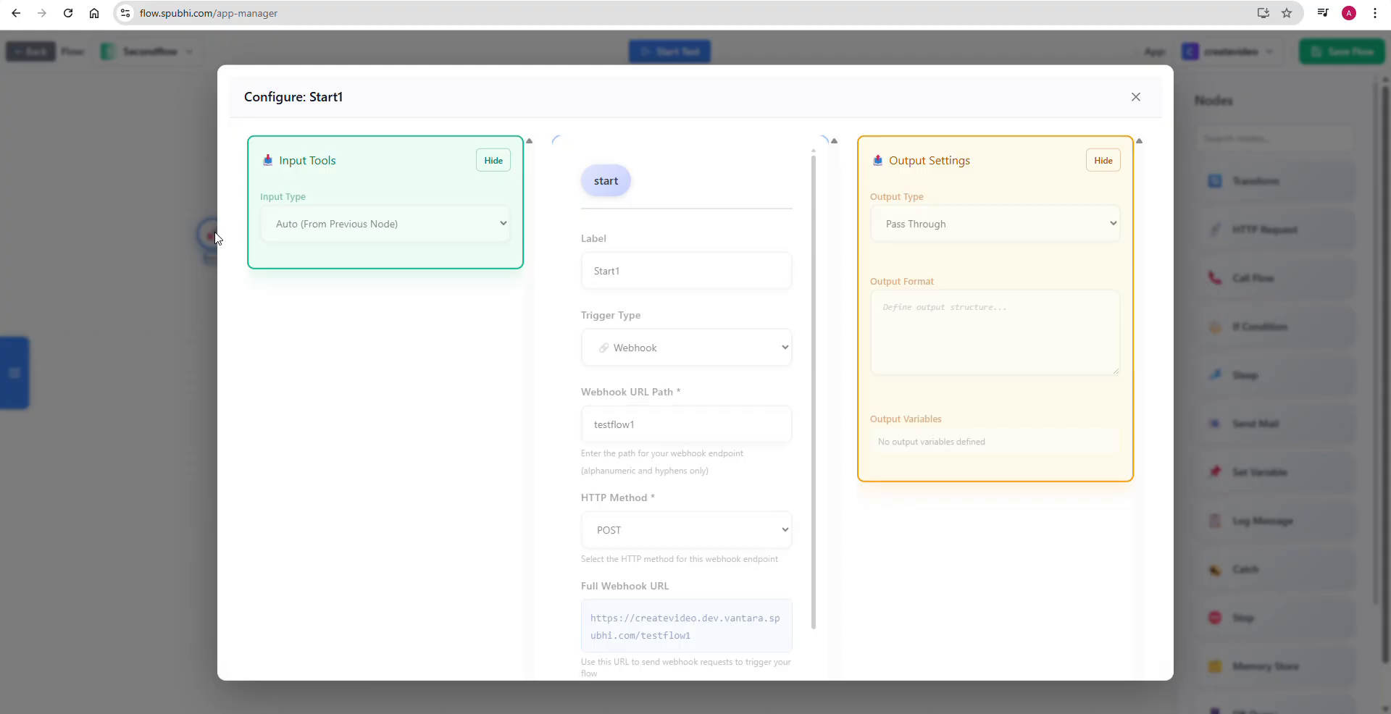
click(665, 419)
key(BackSpace)
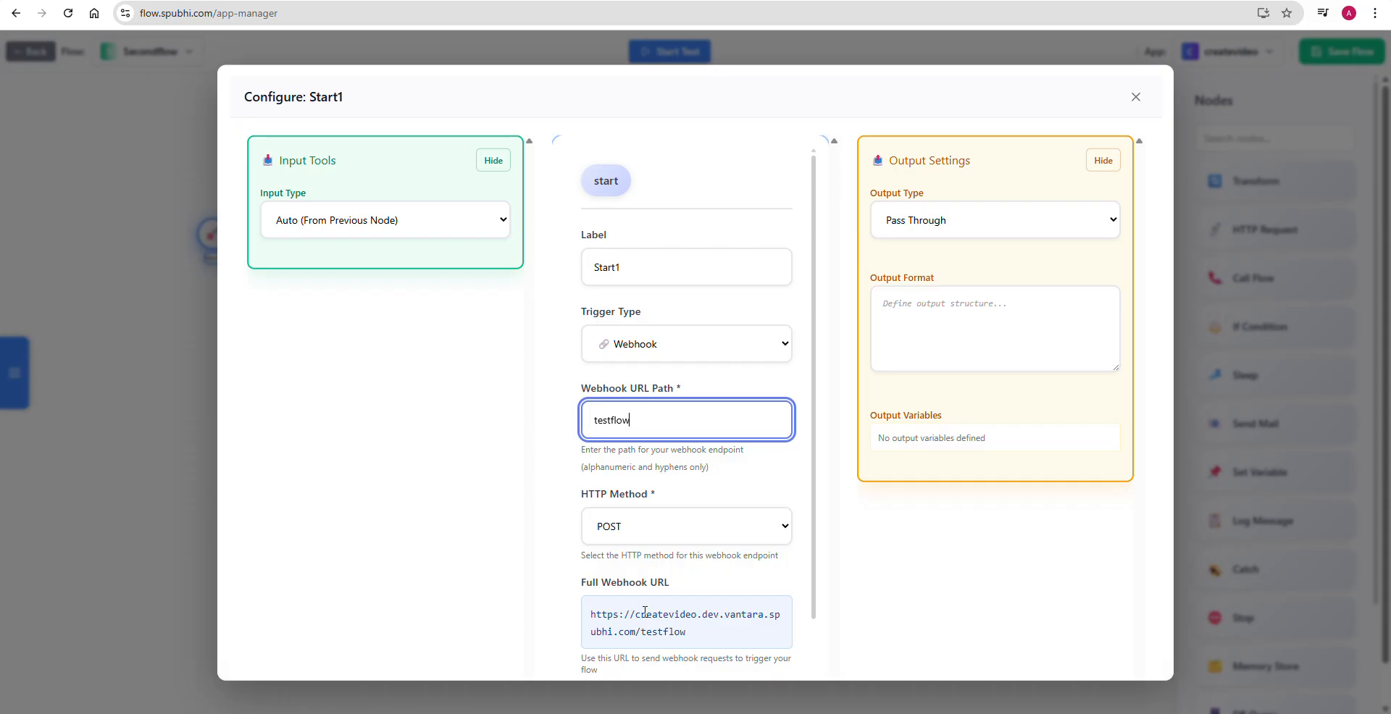
scroll(629, 644, down, 2)
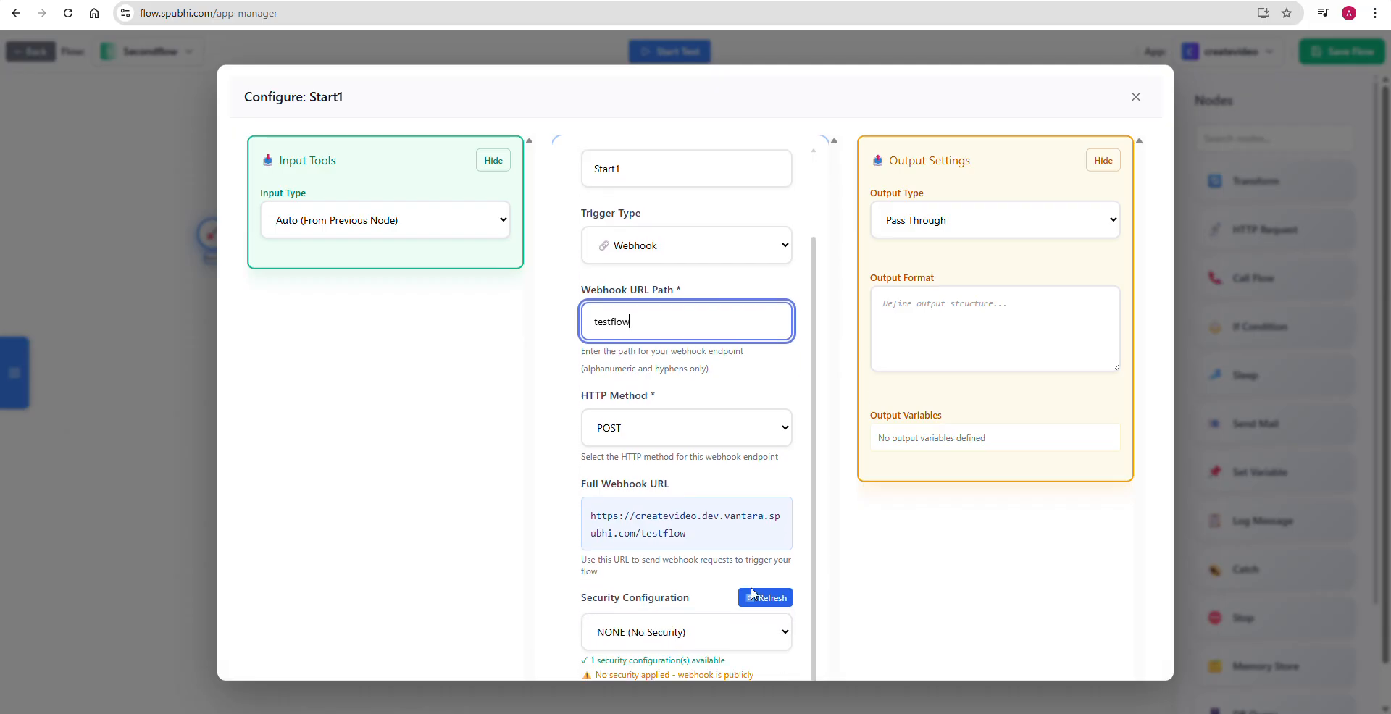
click(1135, 97)
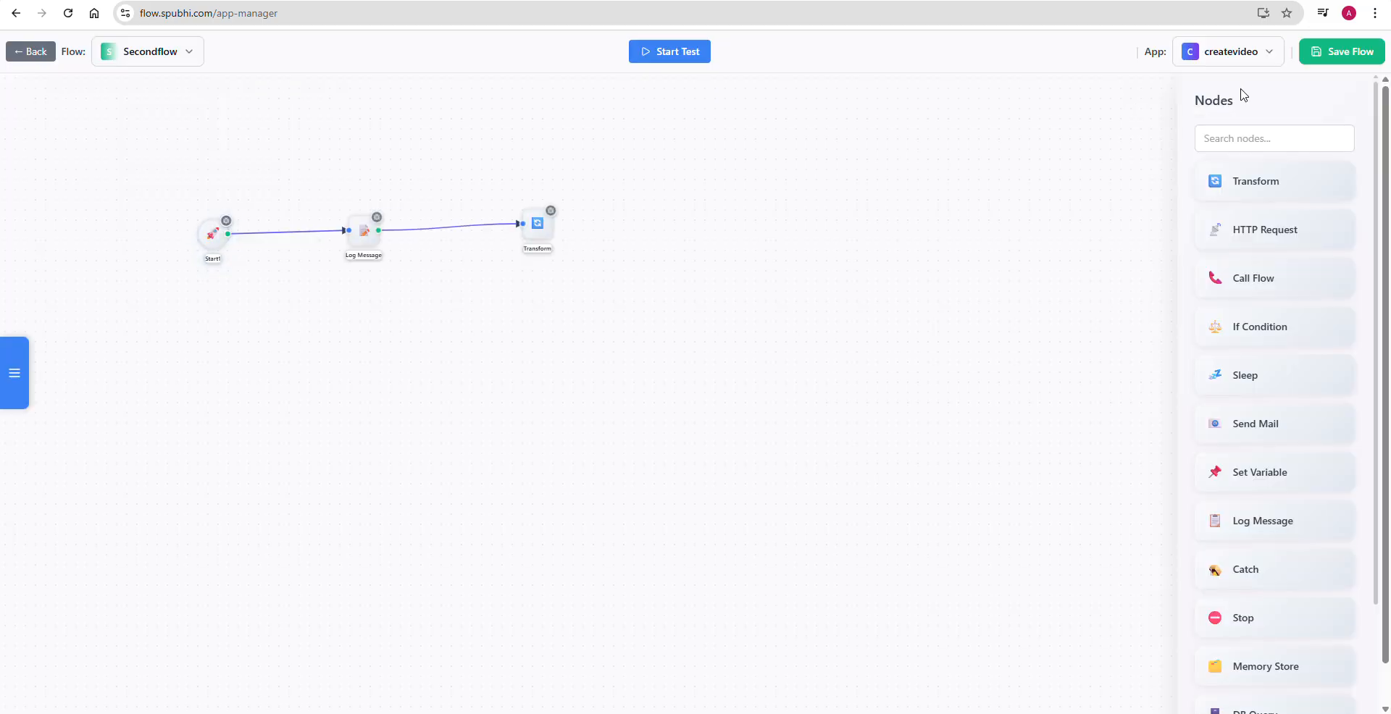
click(1322, 54)
click(826, 106)
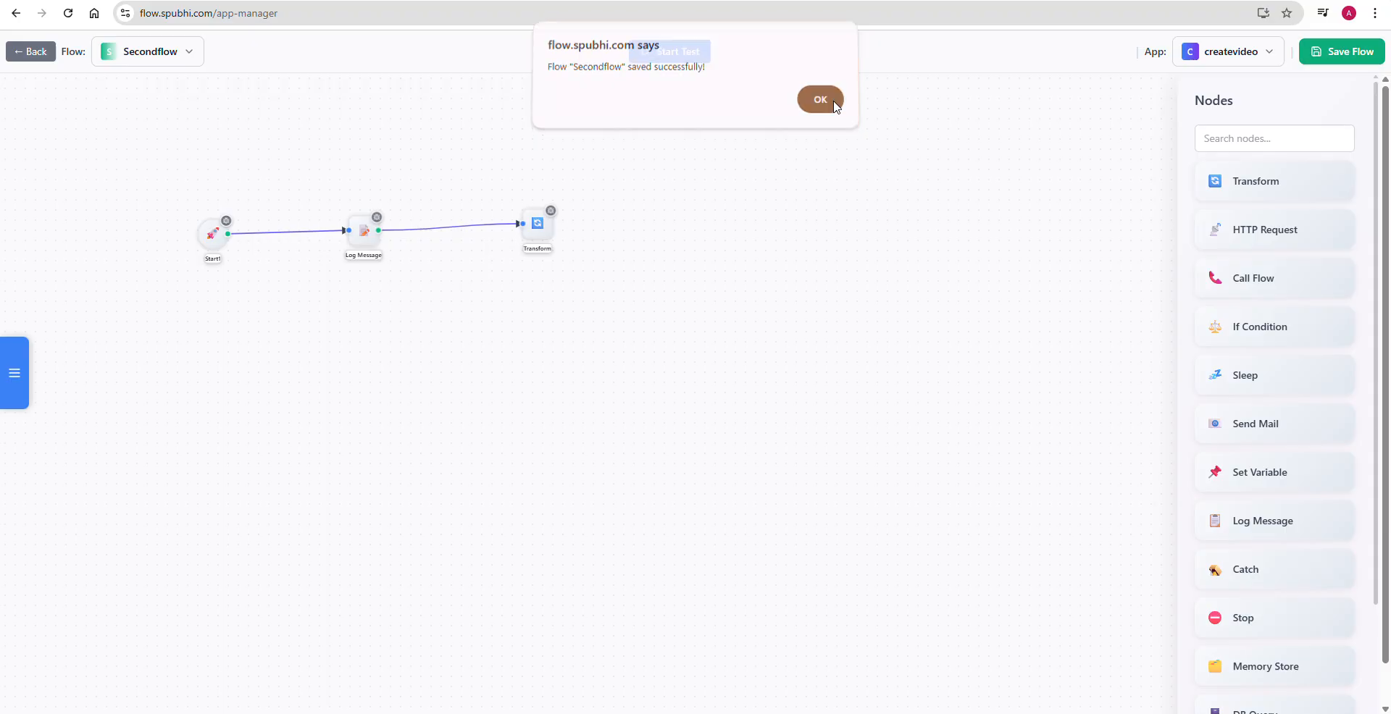
click(905, 713)
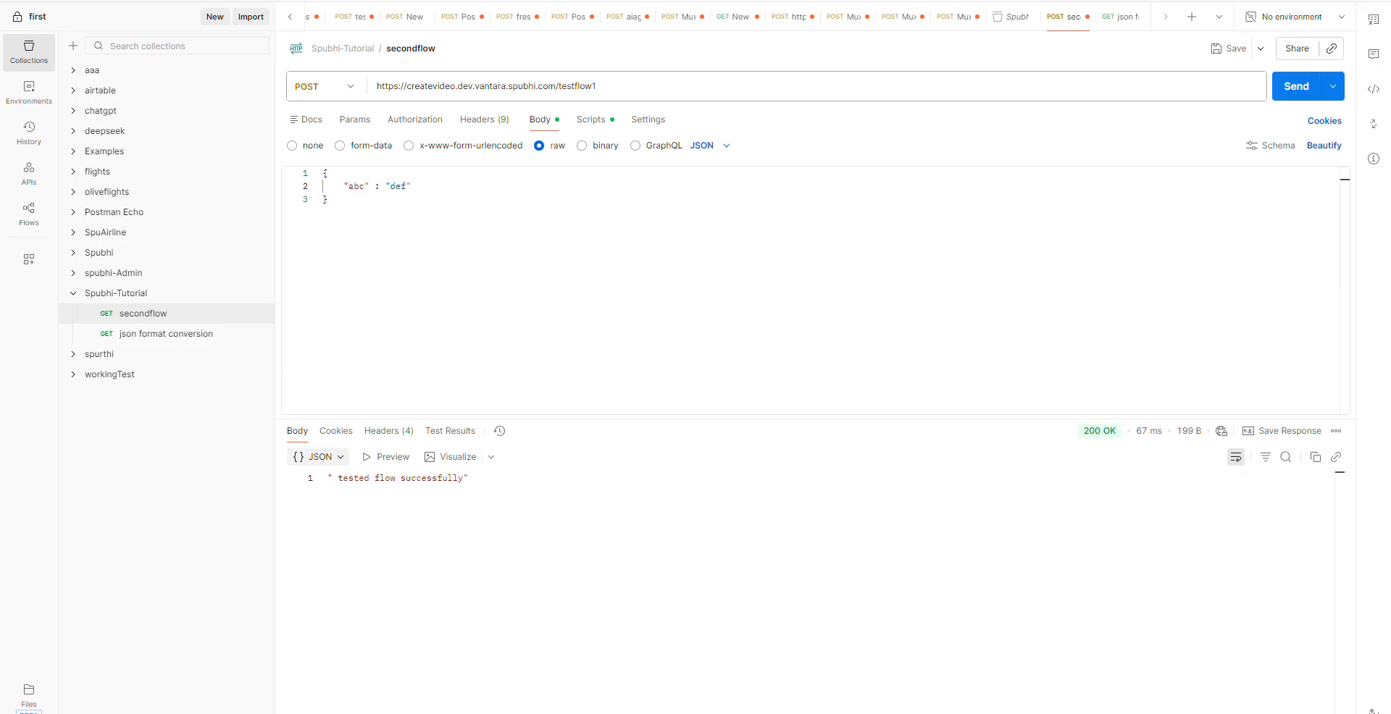
click(1295, 87)
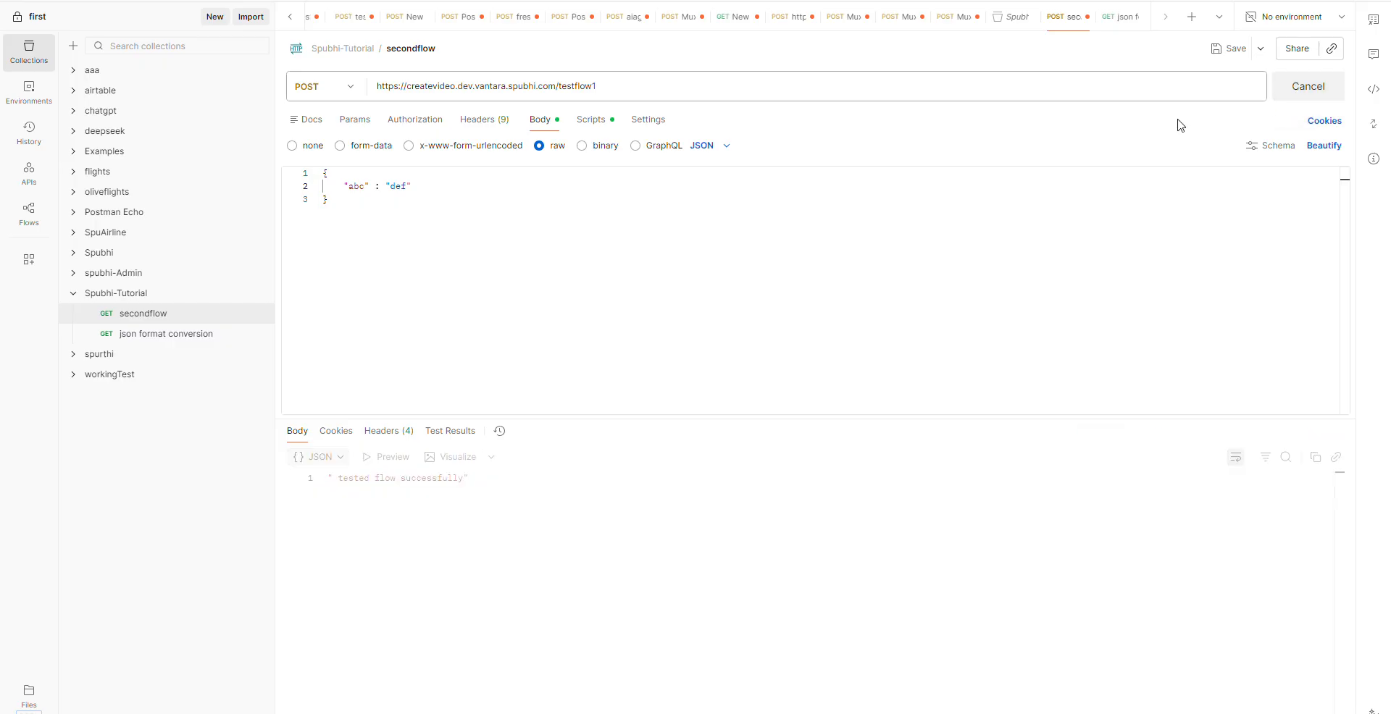
click(614, 78)
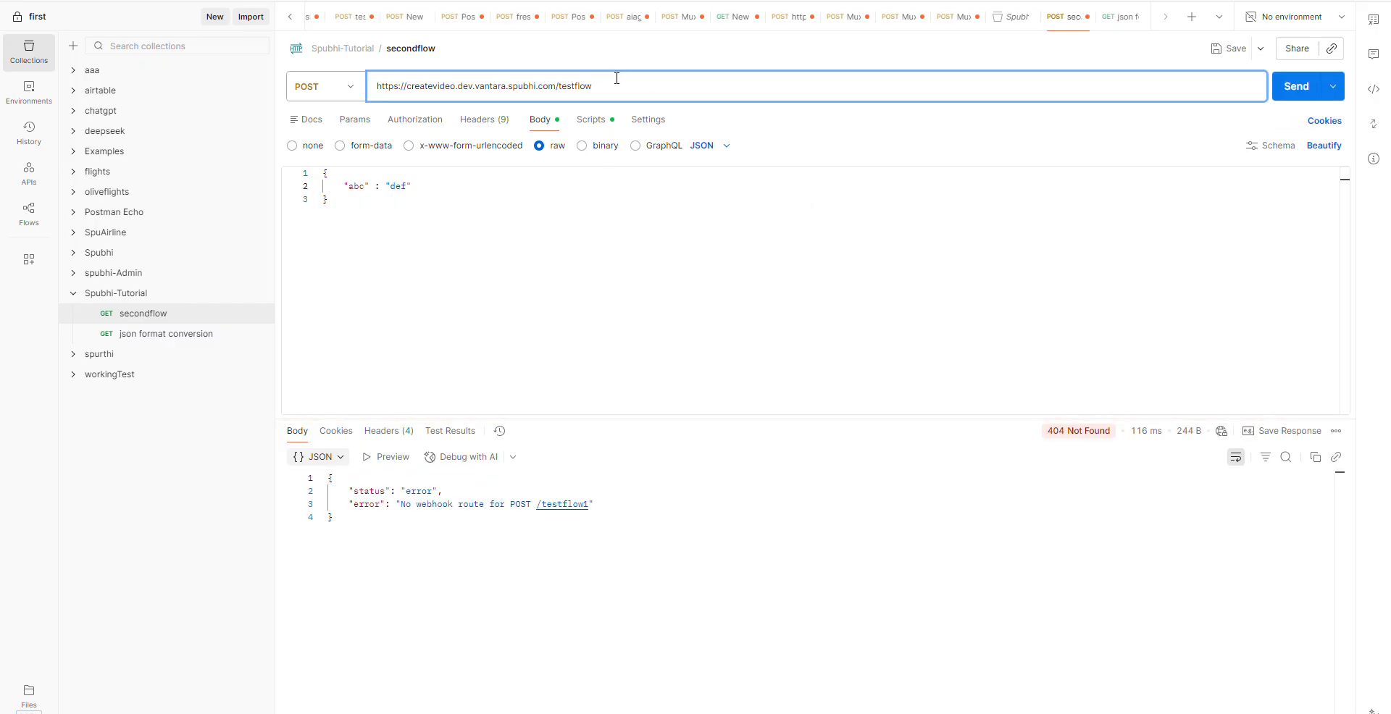
click(1300, 90)
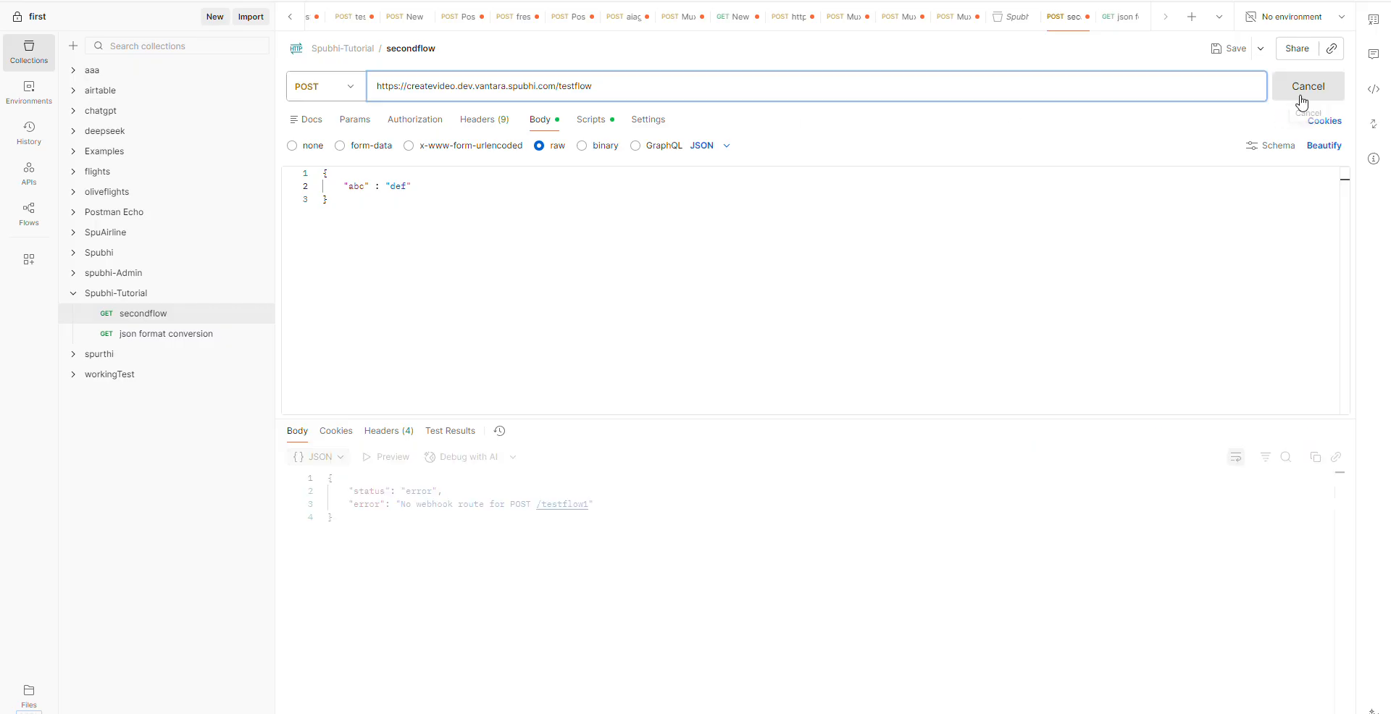
drag(469, 478, 315, 488)
- Switch back to Spubhi and examine the inline DML script in the Transform node's configuration
key(alt+Tab)
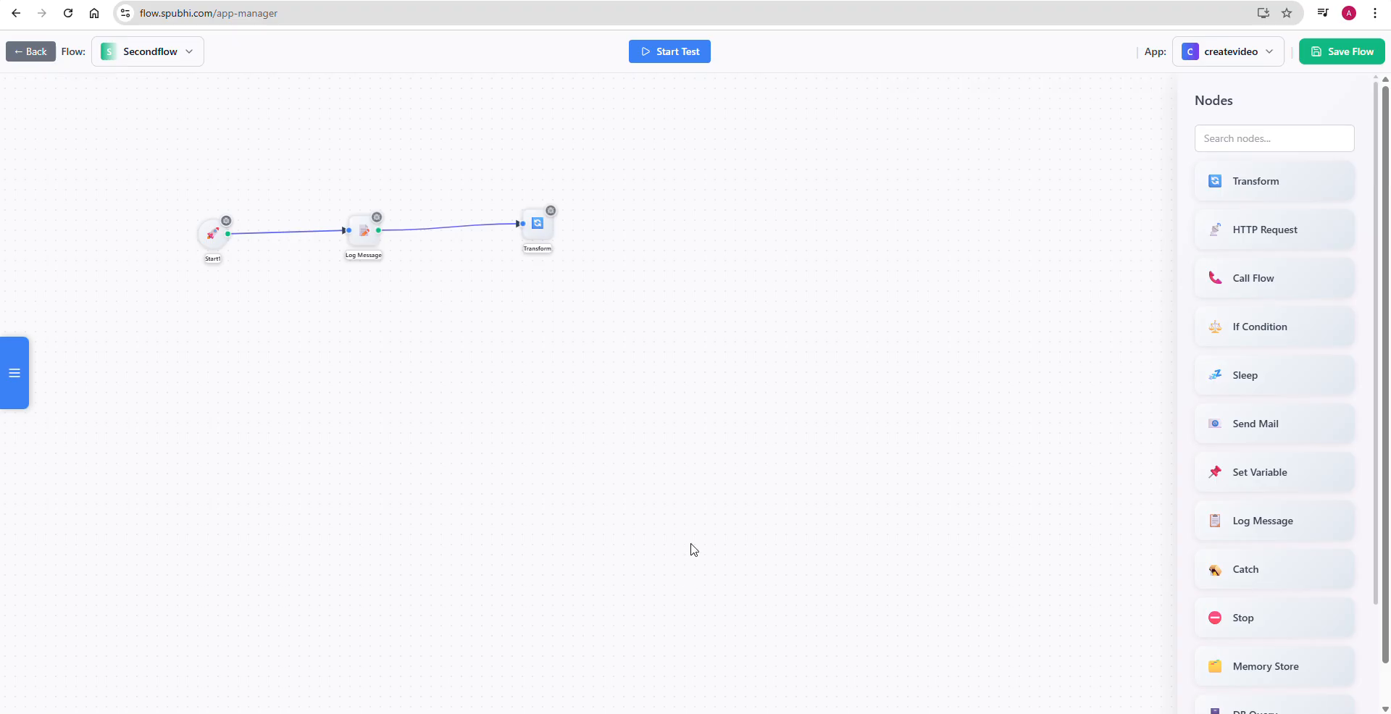
double_click(538, 224)
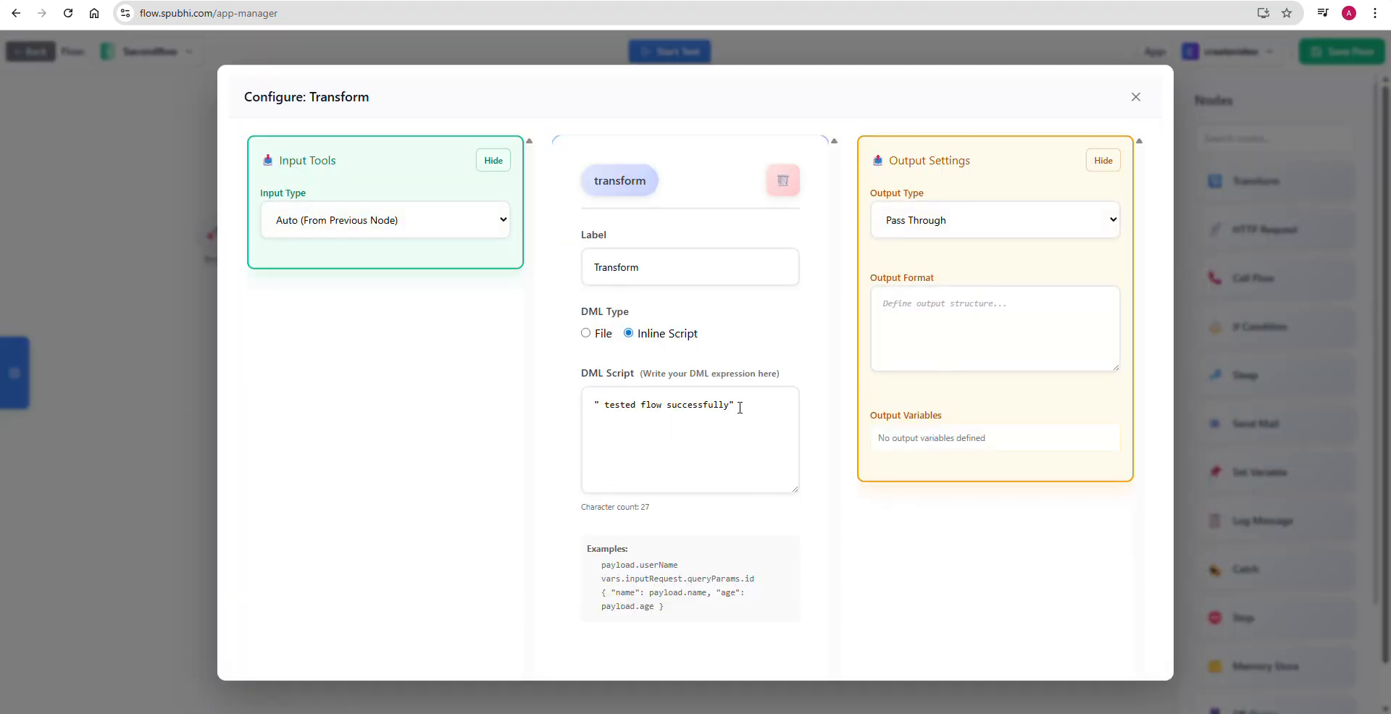
drag(735, 404, 564, 415)
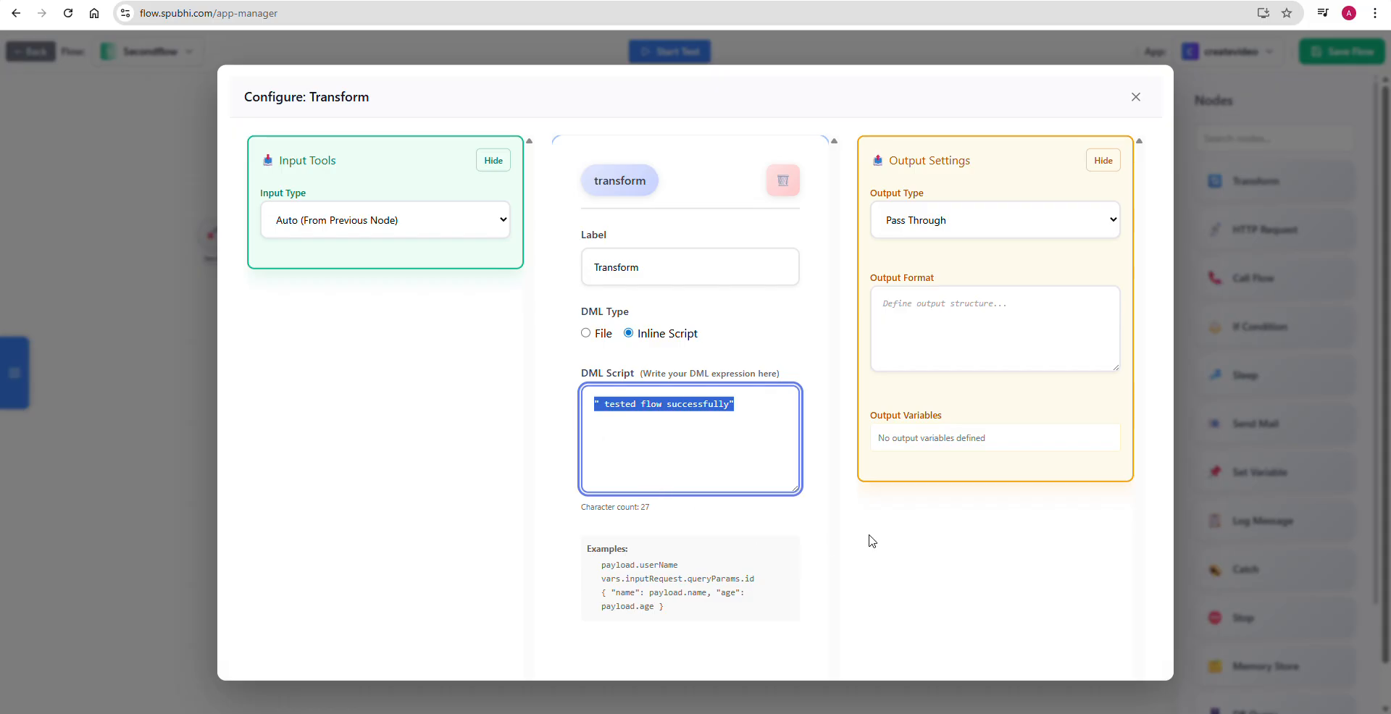
click(555, 480)
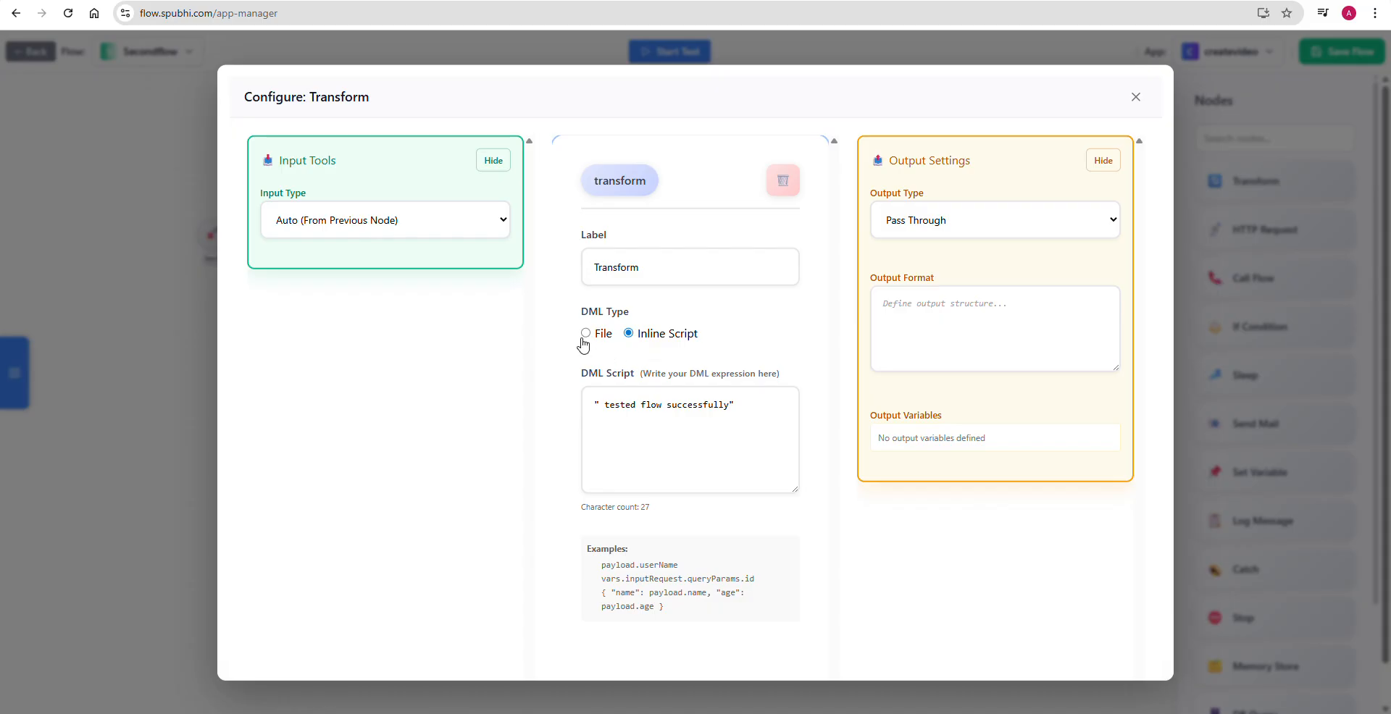
- Switch the Transform node's DML type to File, check the DML file list, return to Inline Script and close the configuration
click(584, 340)
click(642, 420)
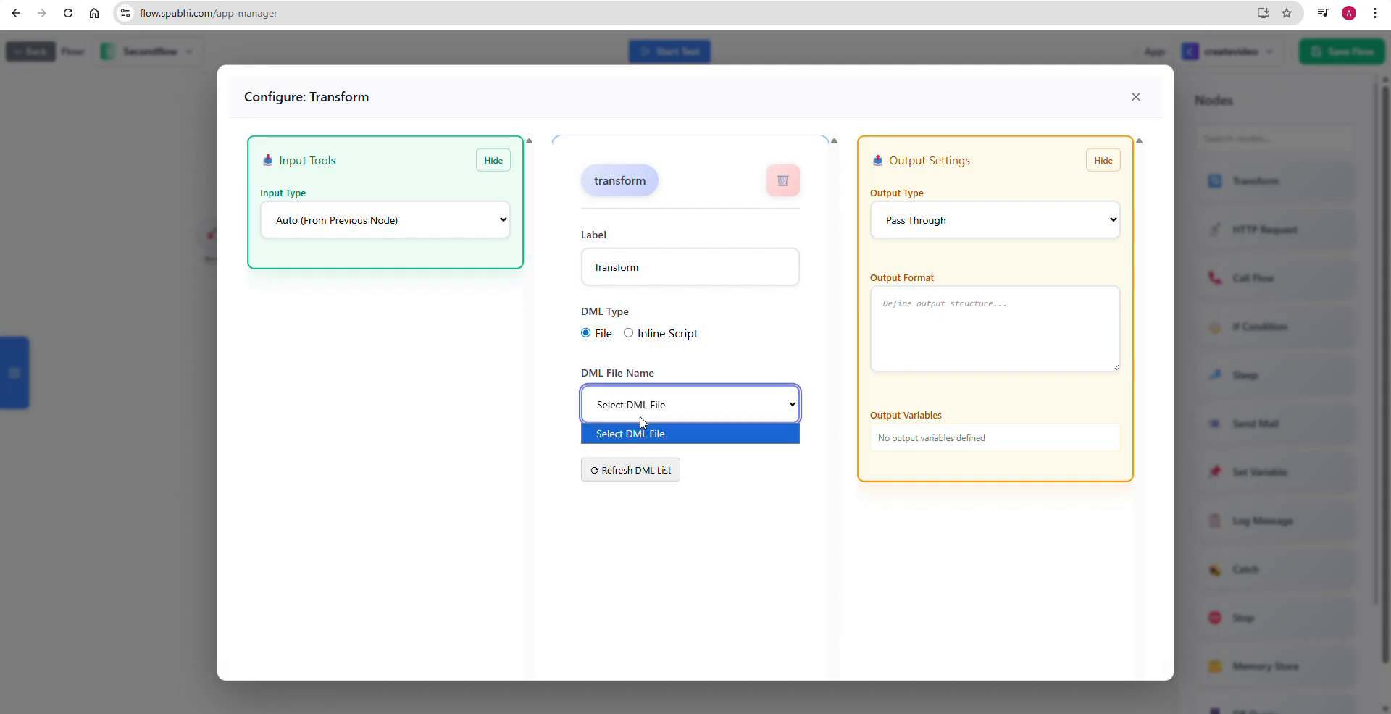
click(631, 335)
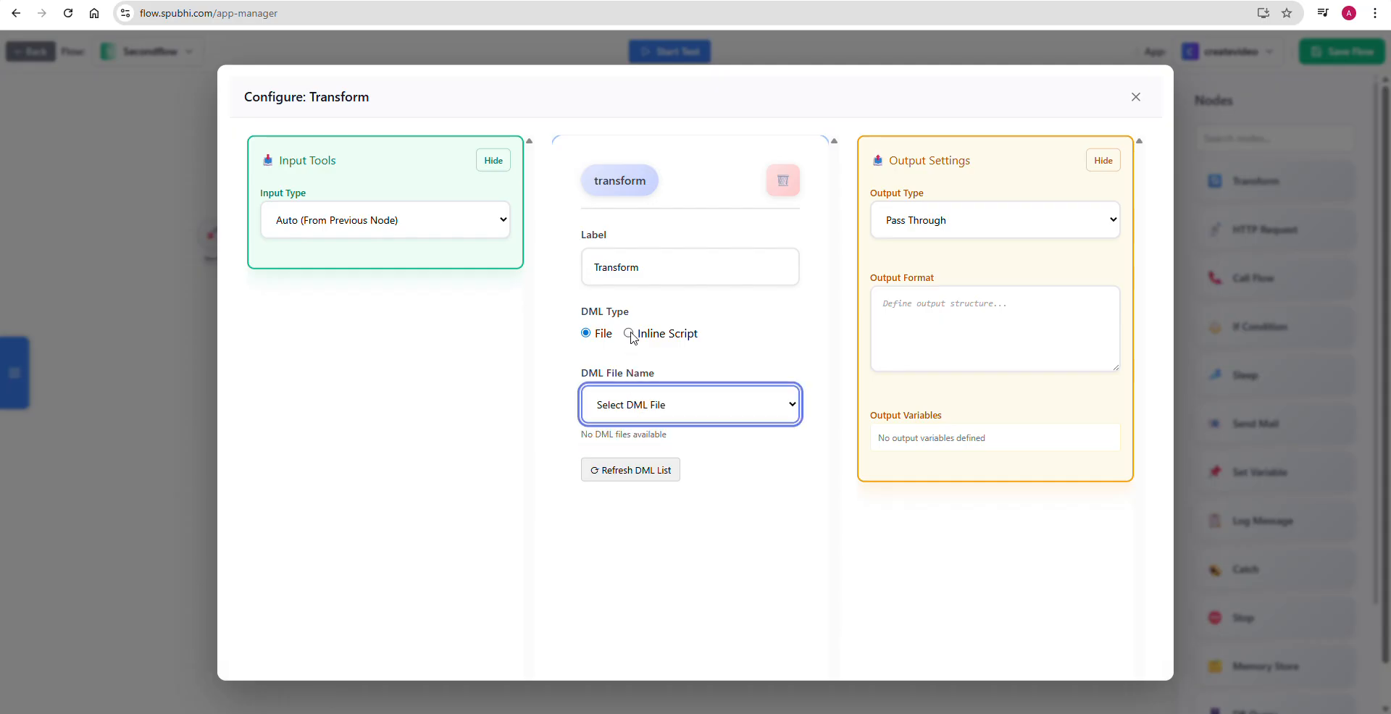
click(628, 334)
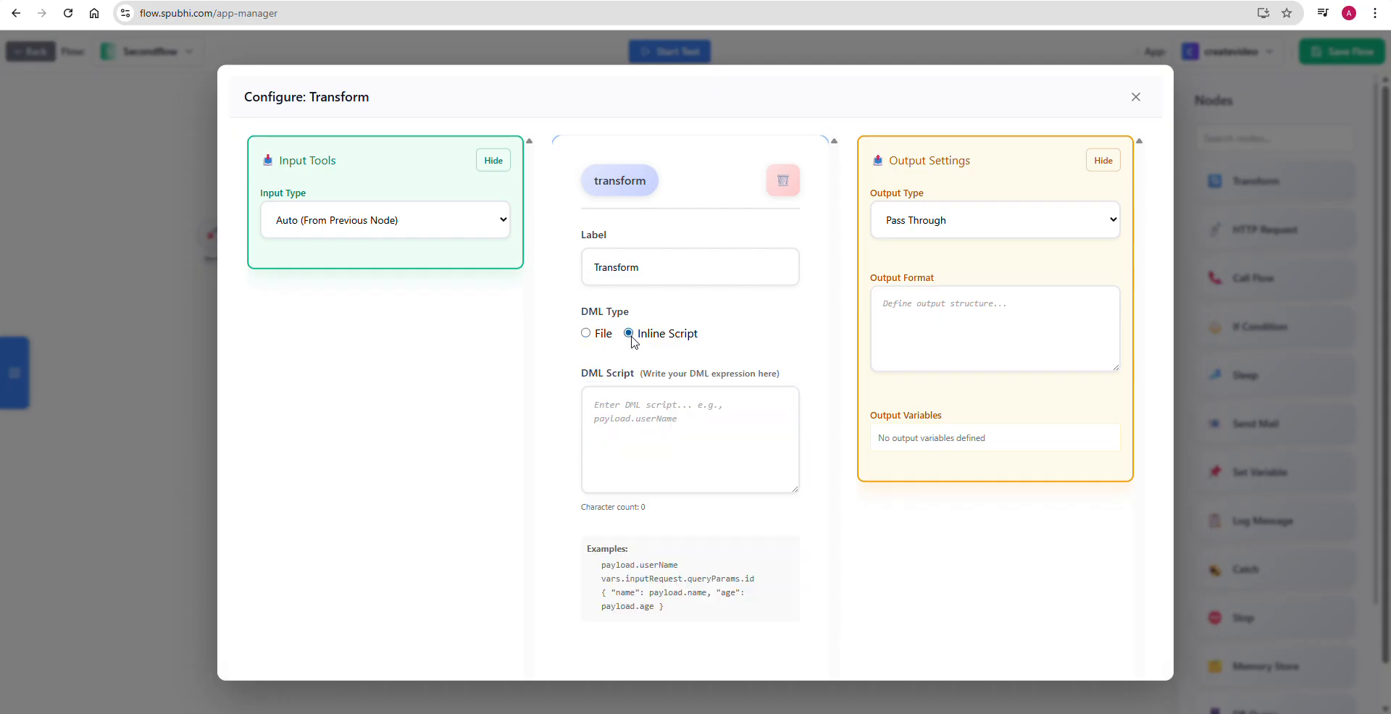
click(668, 428)
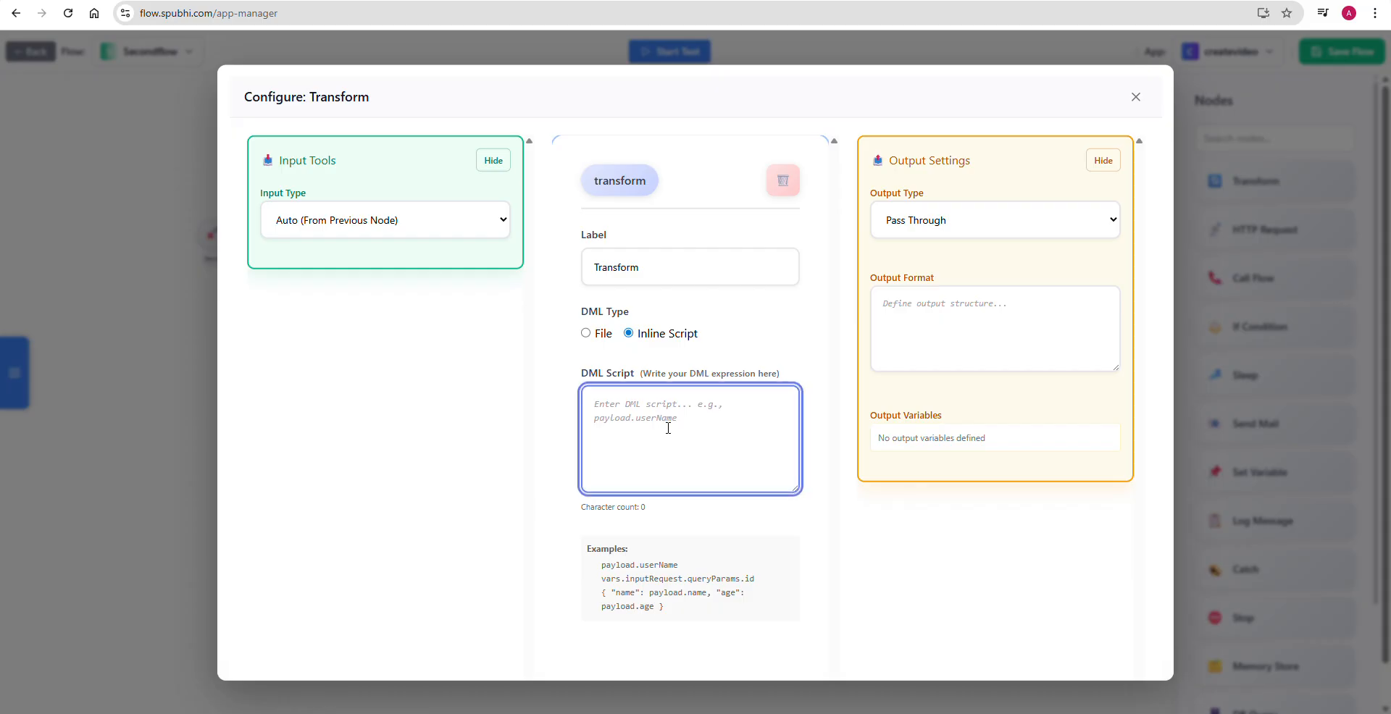
click(1135, 97)
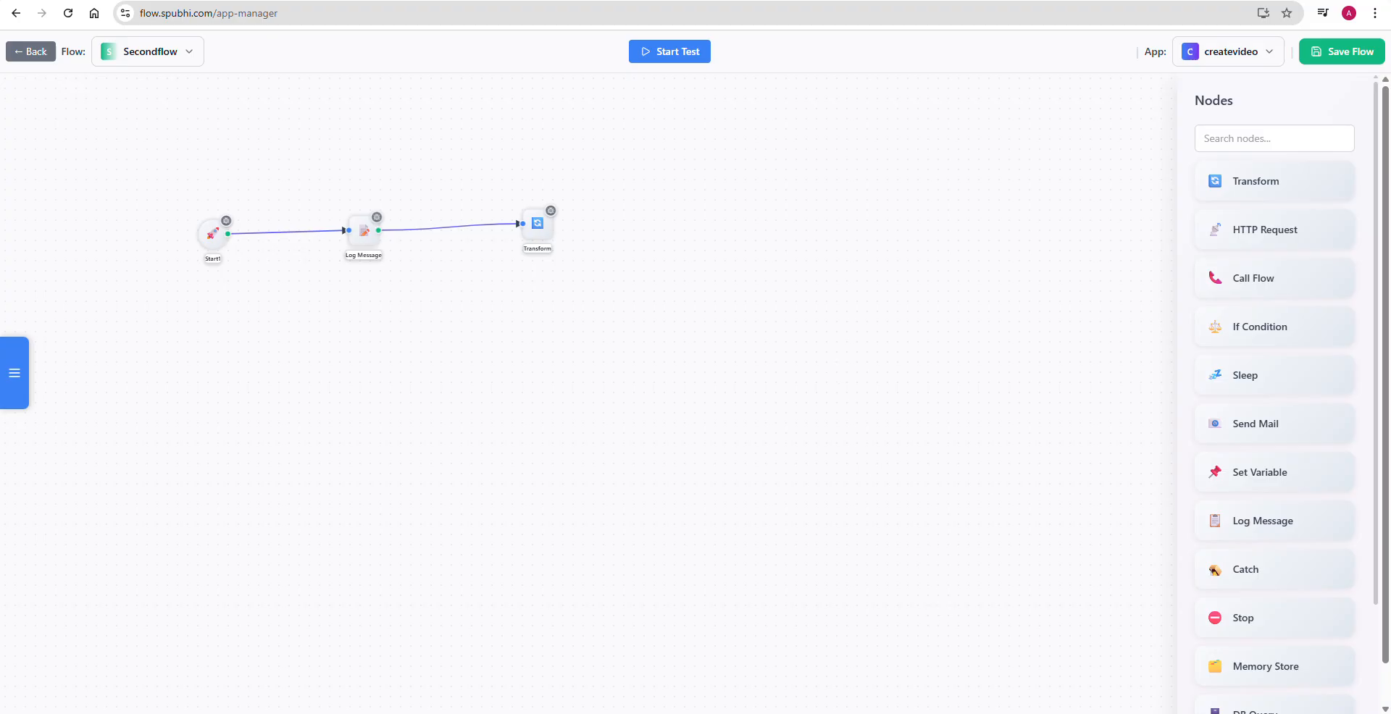
mouse_move(968, 713)
click(967, 670)
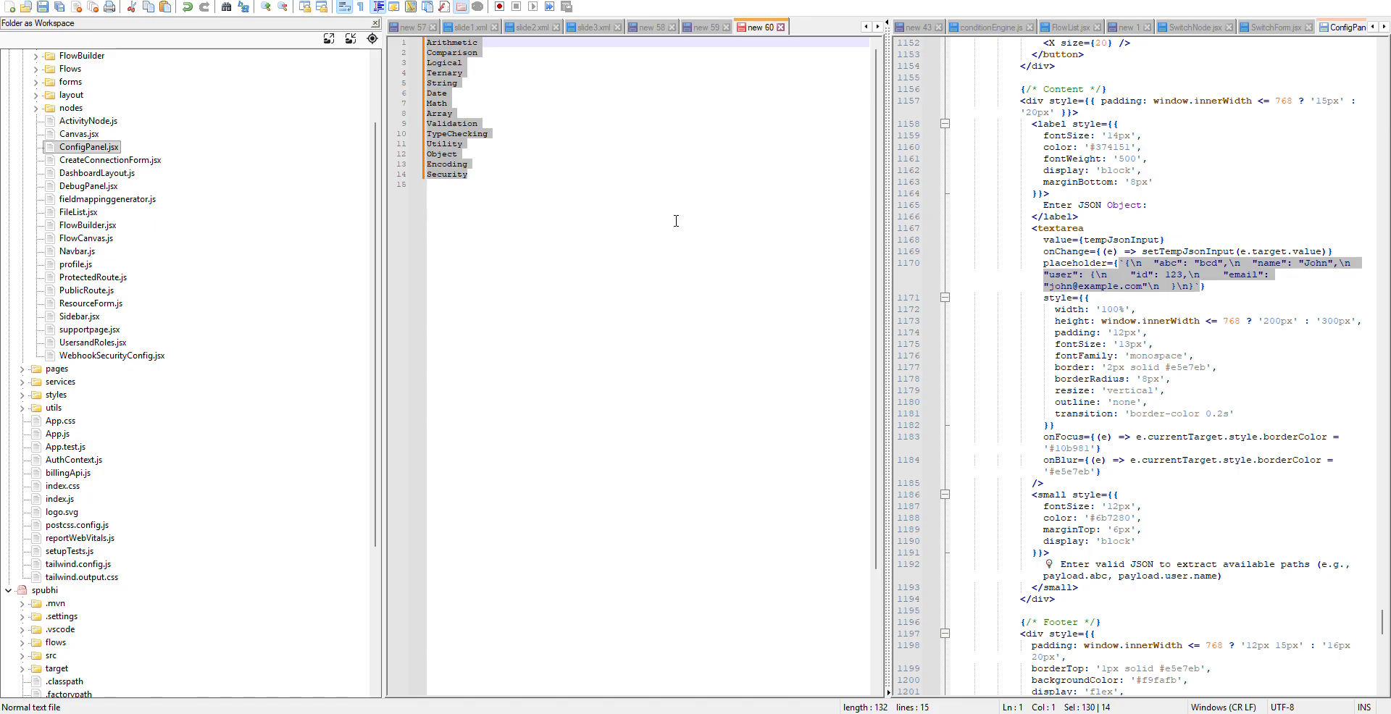
click(706, 28)
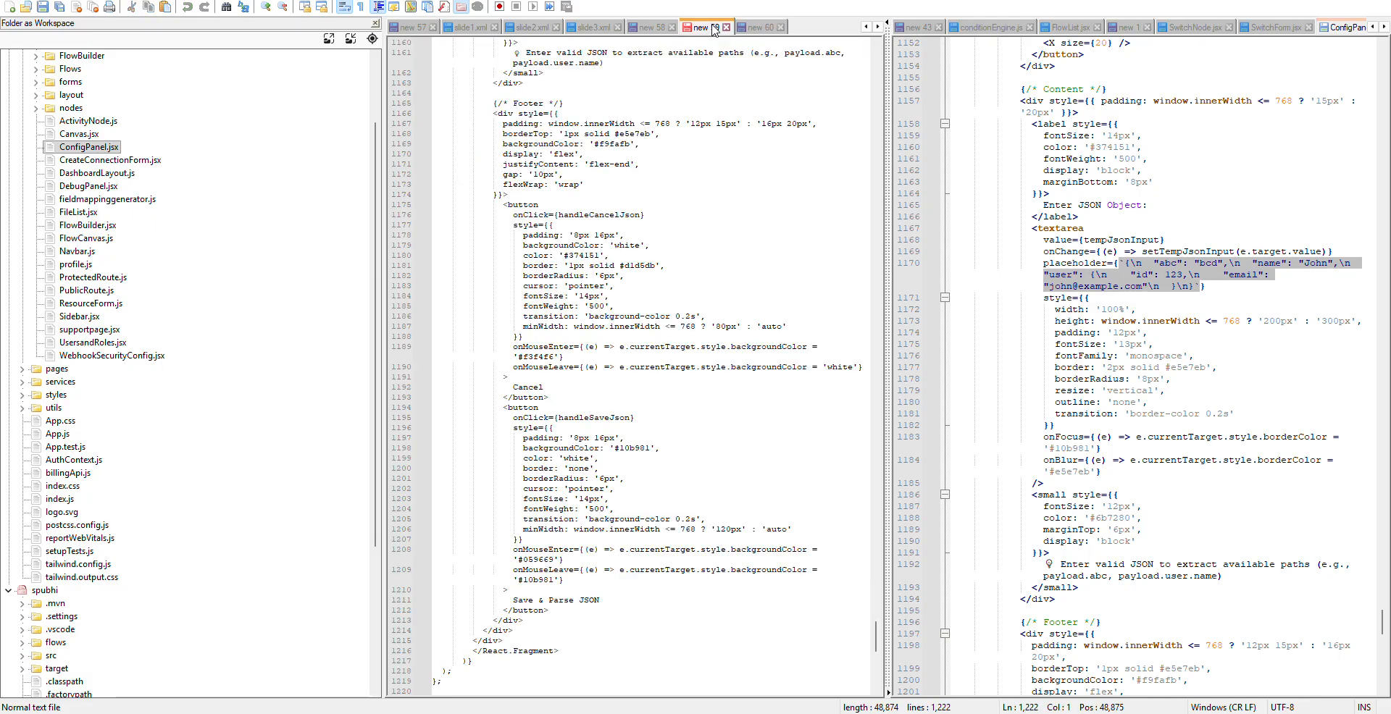
click(760, 27)
- Switch to Notepad and examine the id, fname, lname and amt fields of the sample input JSON
key(alt+Tab)
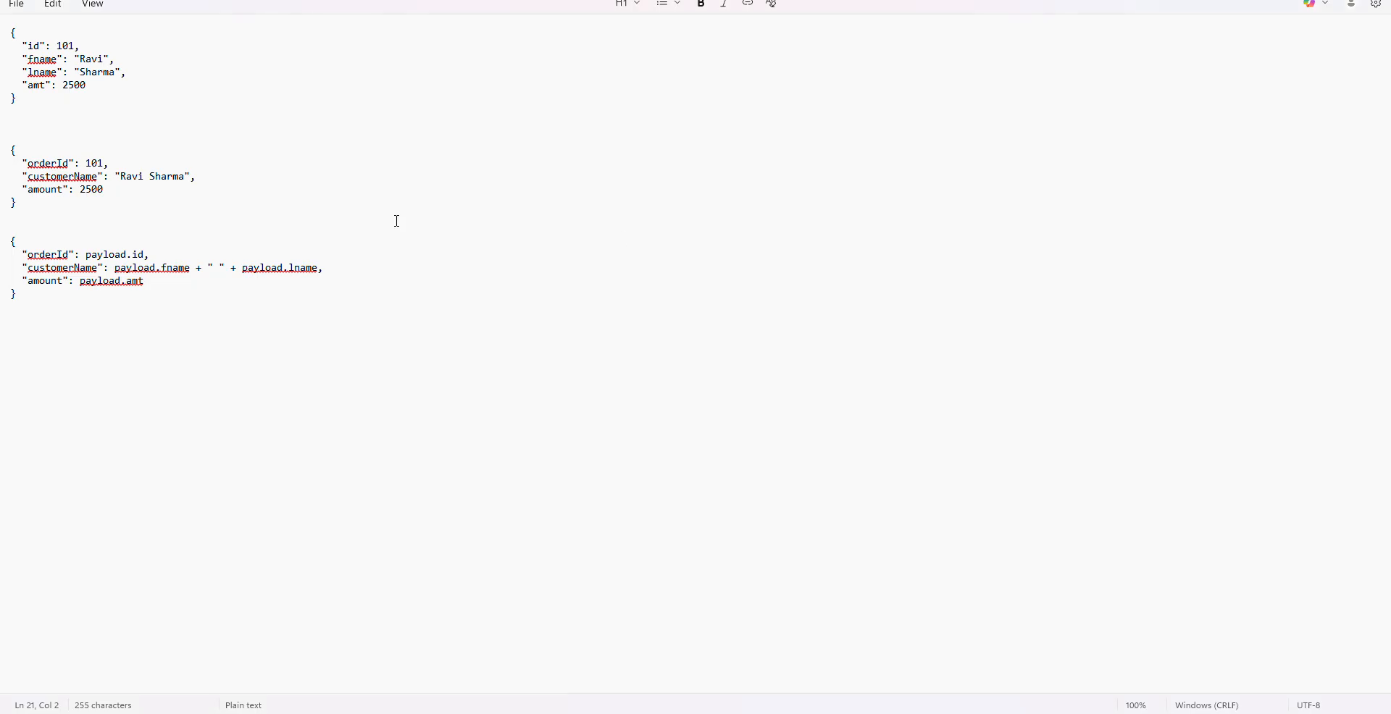
click(172, 131)
drag(16, 33, 90, 107)
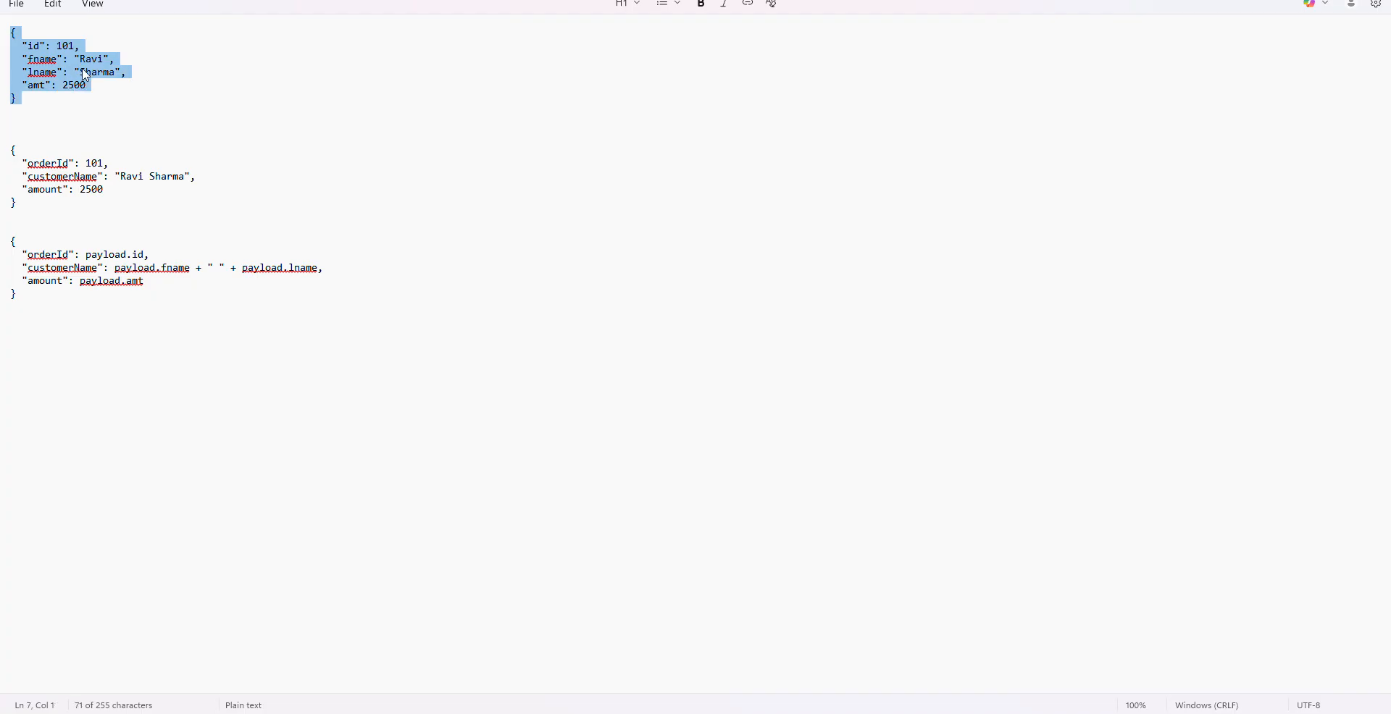
click(86, 46)
double_click(33, 46)
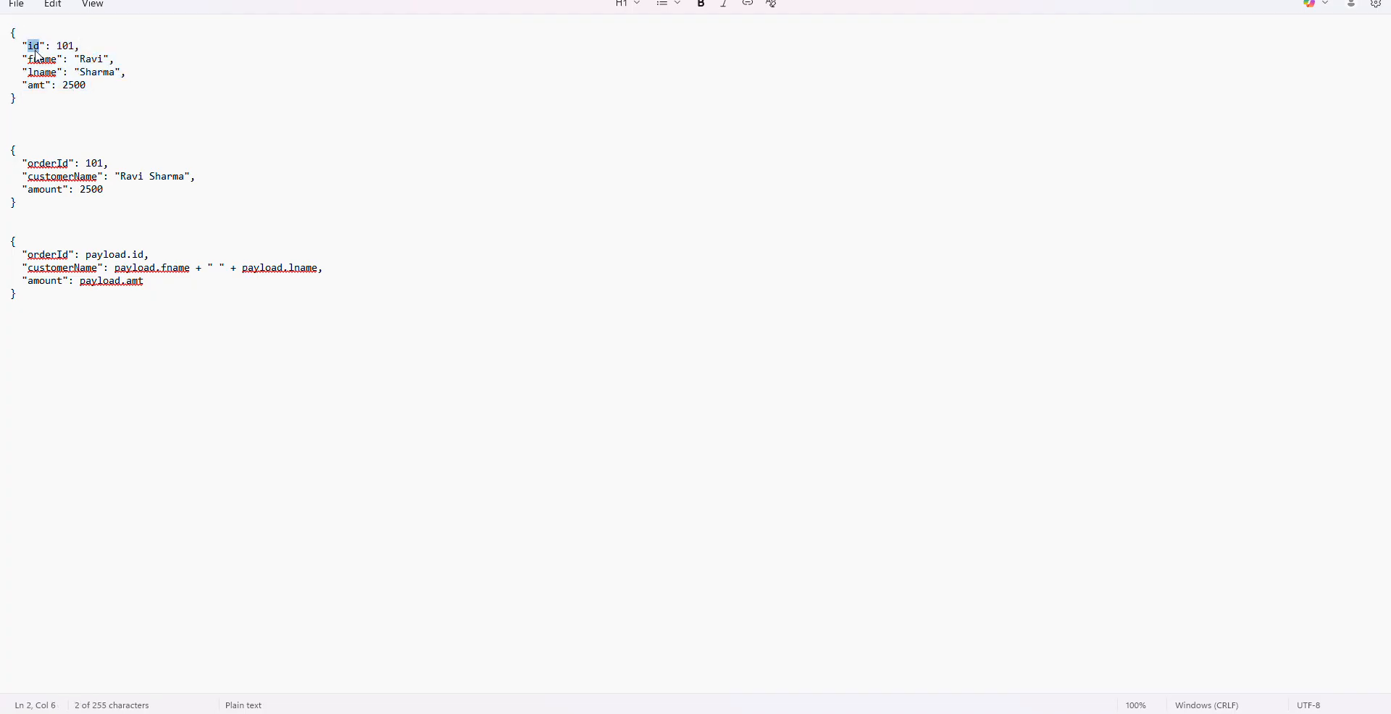
double_click(42, 60)
double_click(43, 73)
double_click(36, 86)
drag(15, 102, 6, 37)
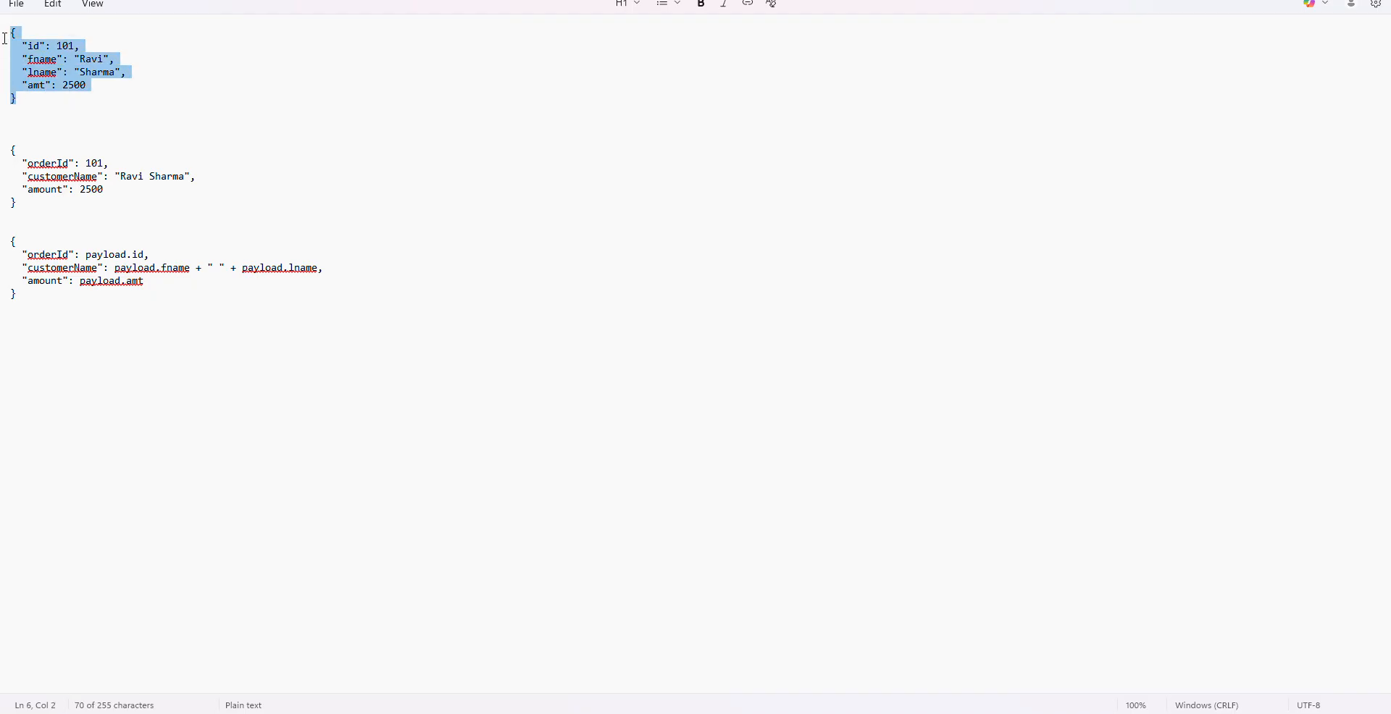
click(103, 121)
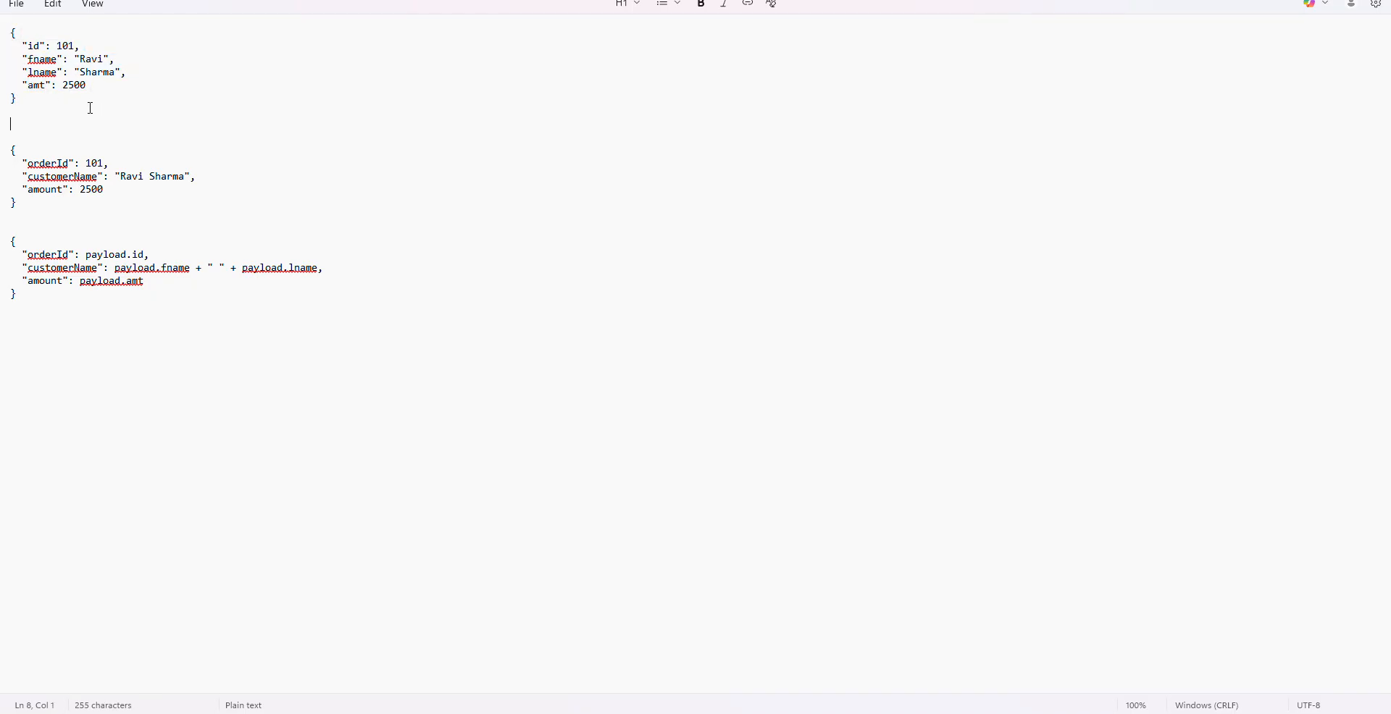
drag(16, 100, 4, 40)
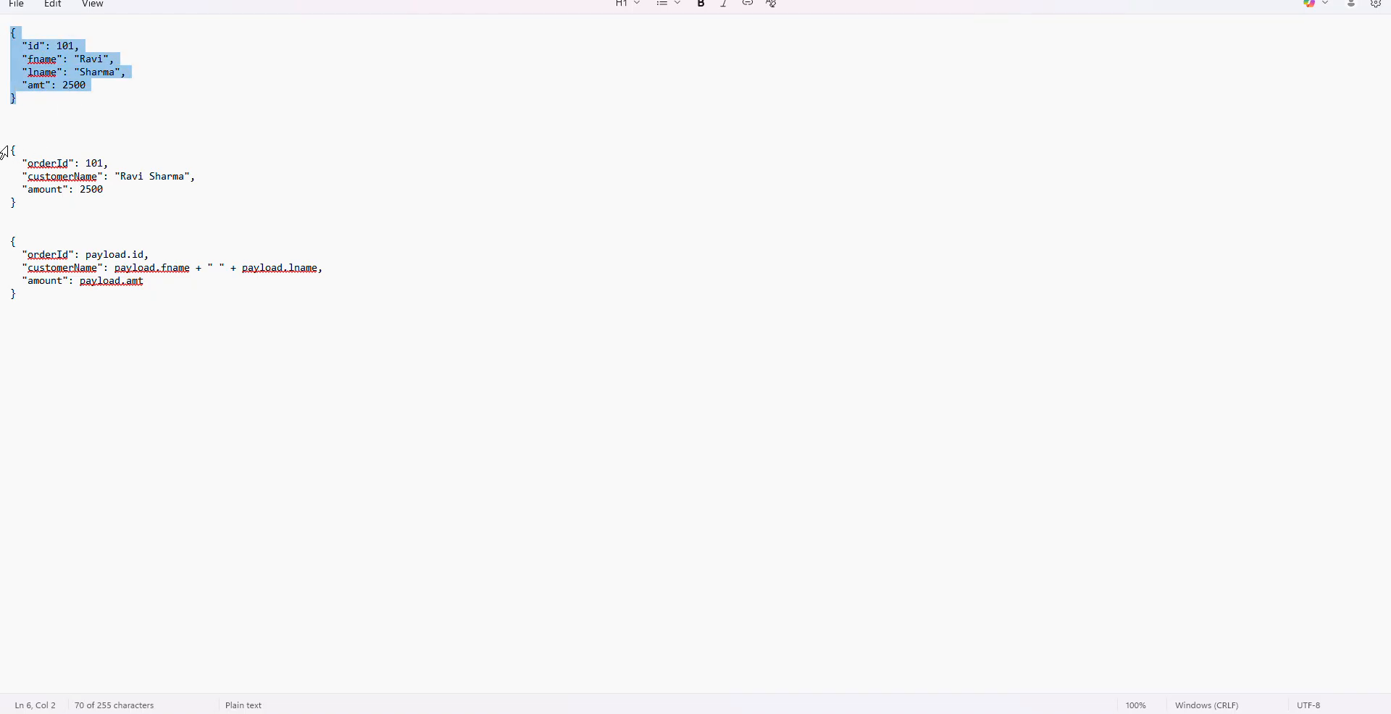
- Compare the input JSON fields with orderId, customerName and amount in the target JSON, and return to Secondflow in Spubhi
click(13, 151)
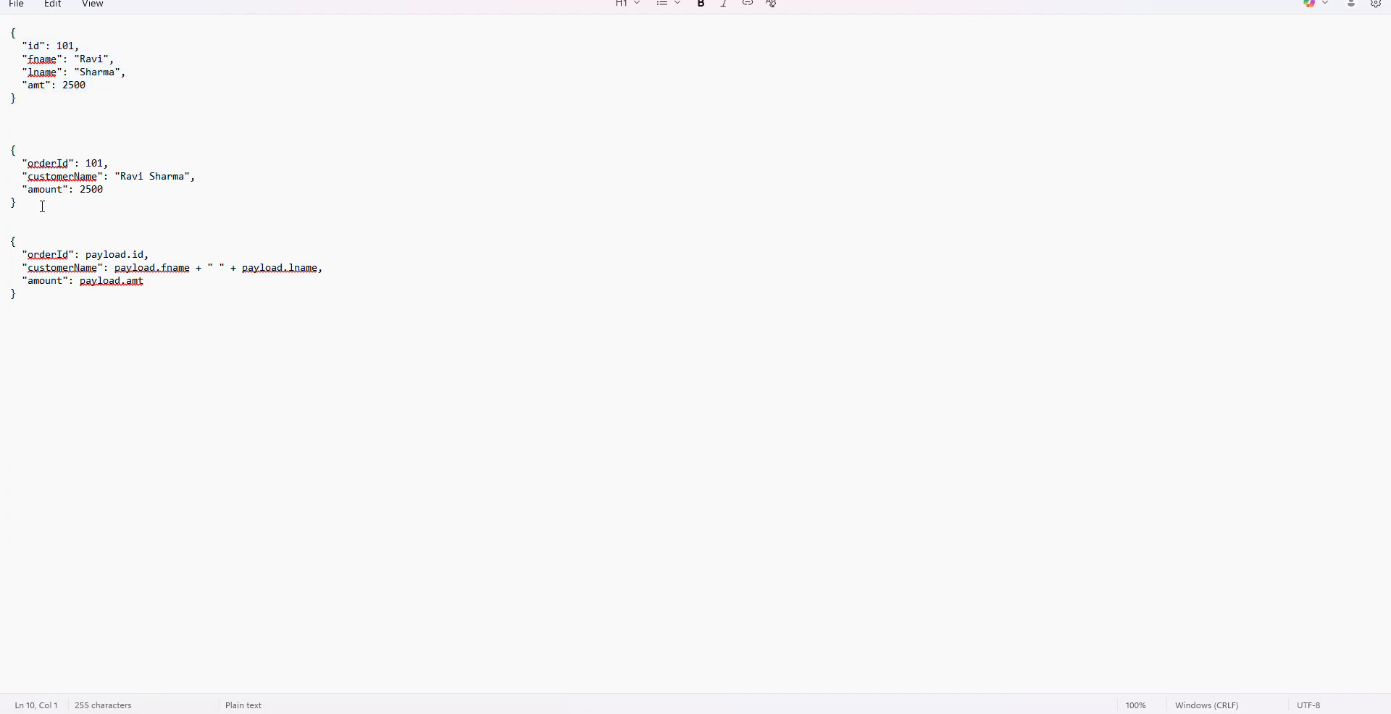
double_click(33, 46)
double_click(50, 165)
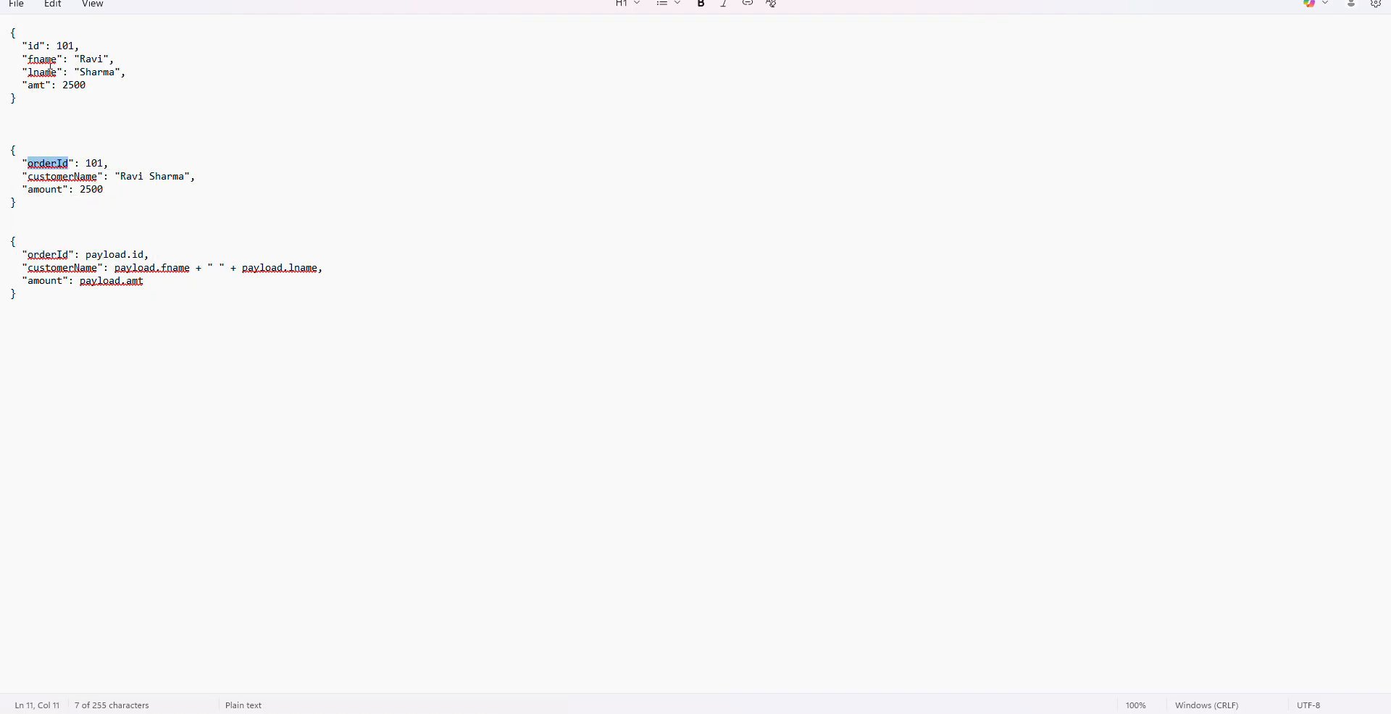
double_click(76, 176)
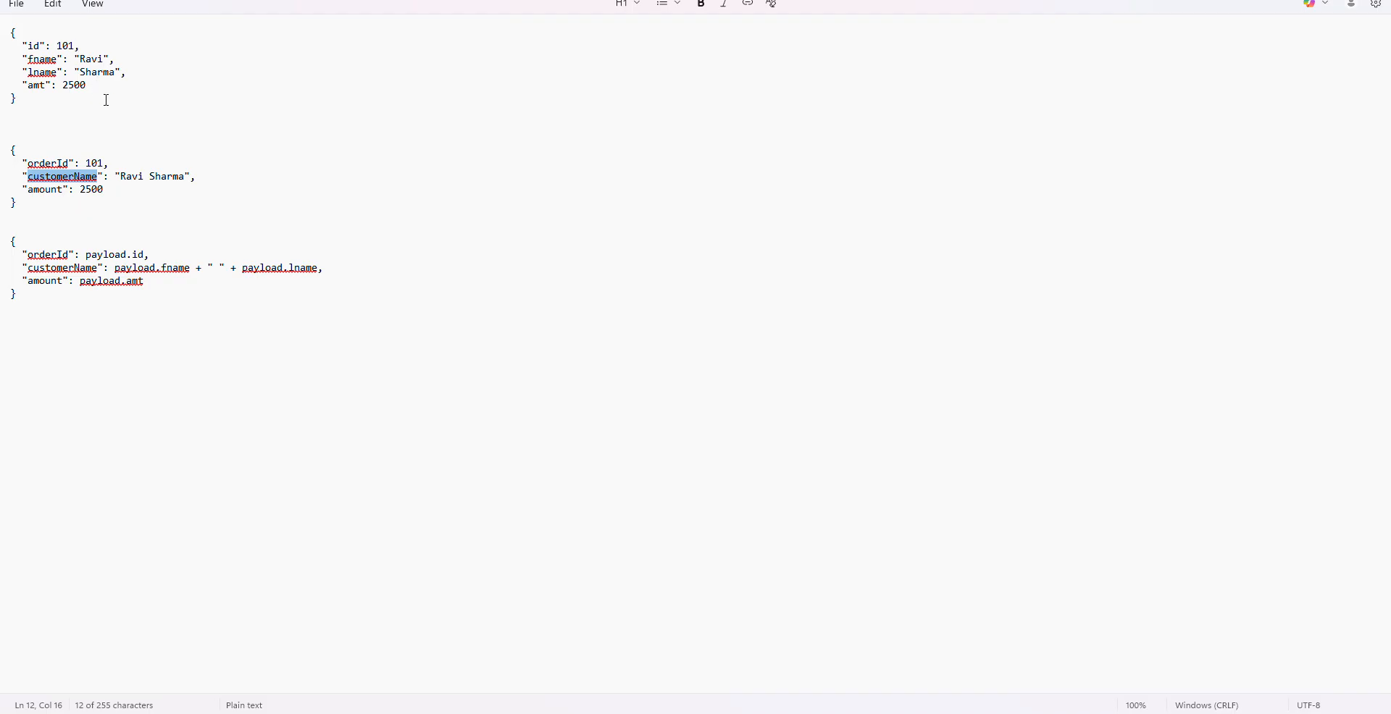
double_click(47, 87)
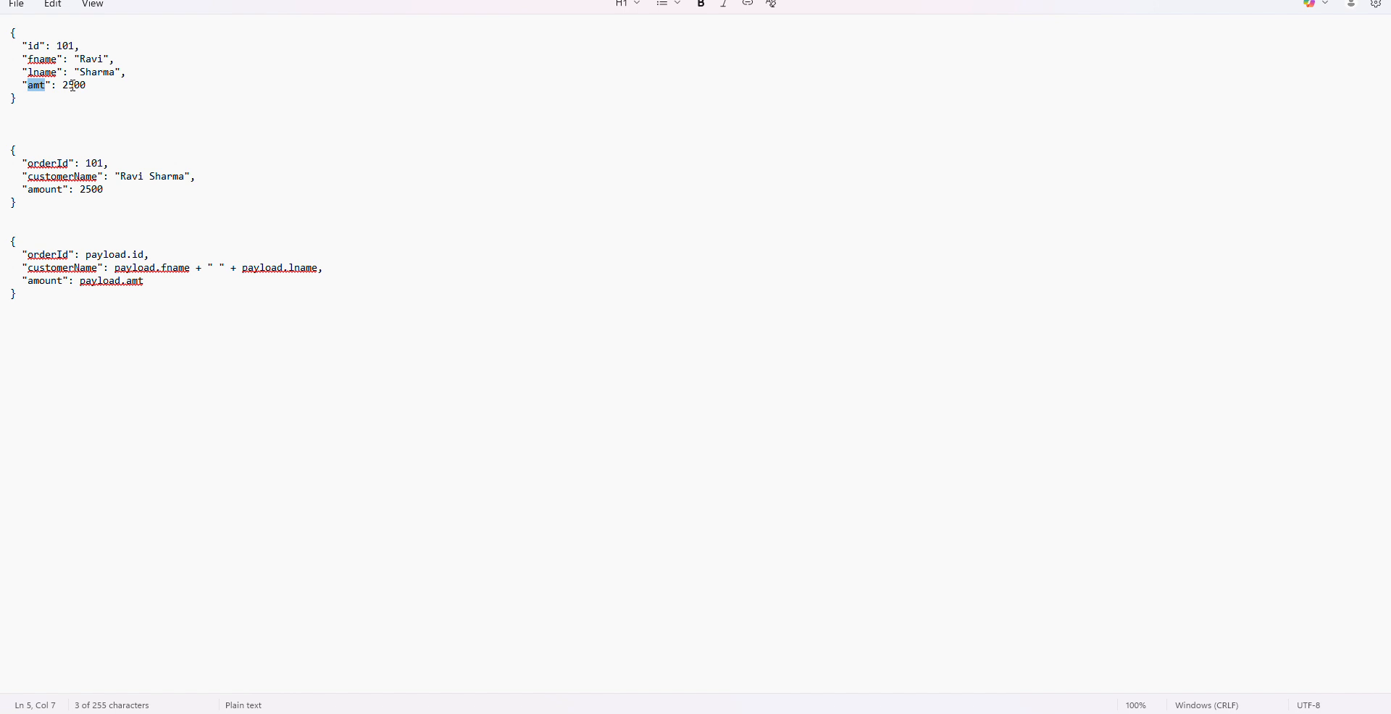
double_click(41, 189)
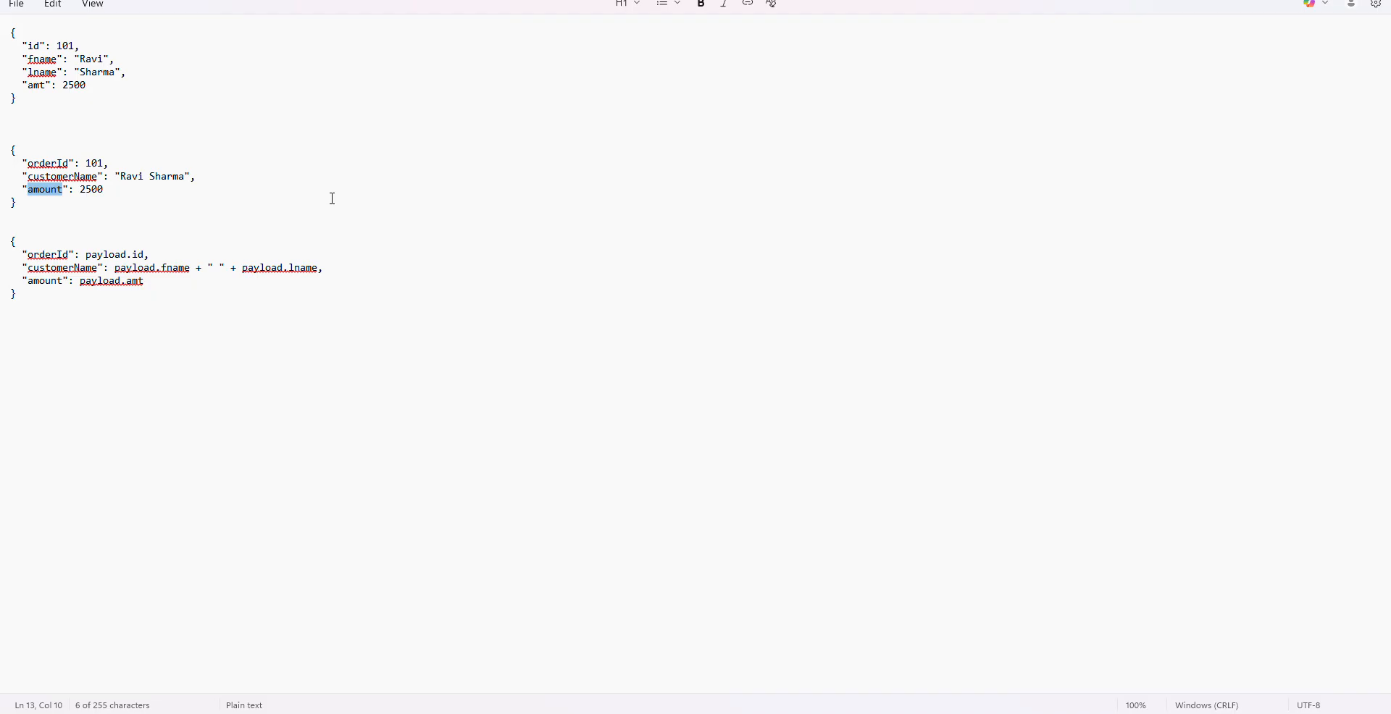
key(alt+Tab)
key(alt+Tab)
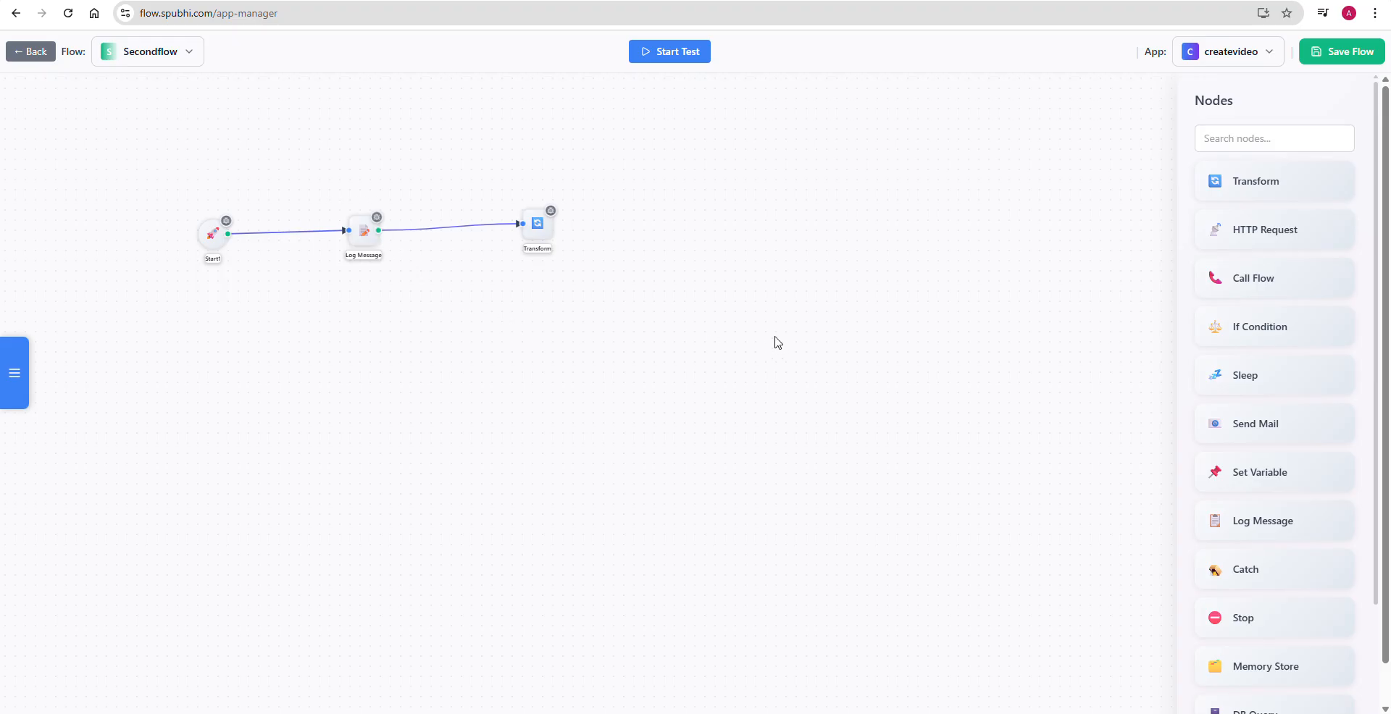
- Set the Start node's webhook URL path to jsonconversion
double_click(216, 249)
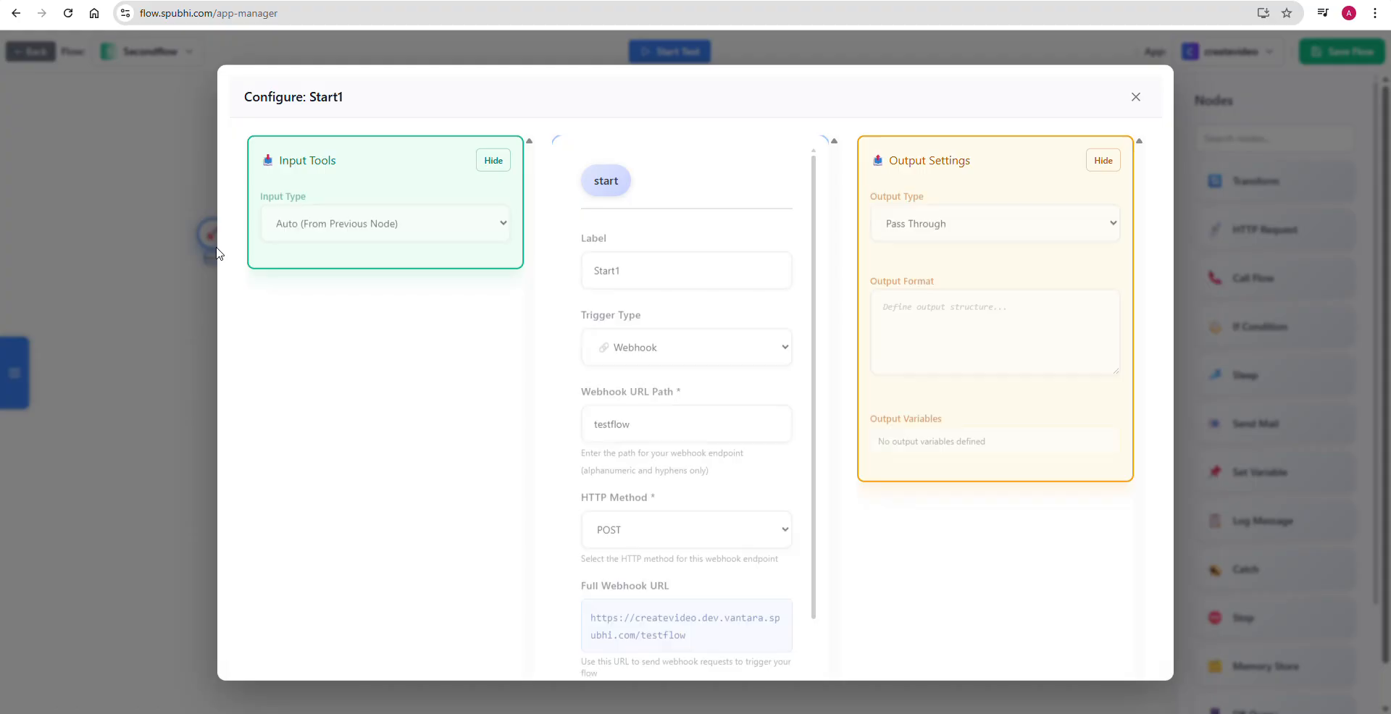
click(638, 413)
key(ctrl+a)
text(j)
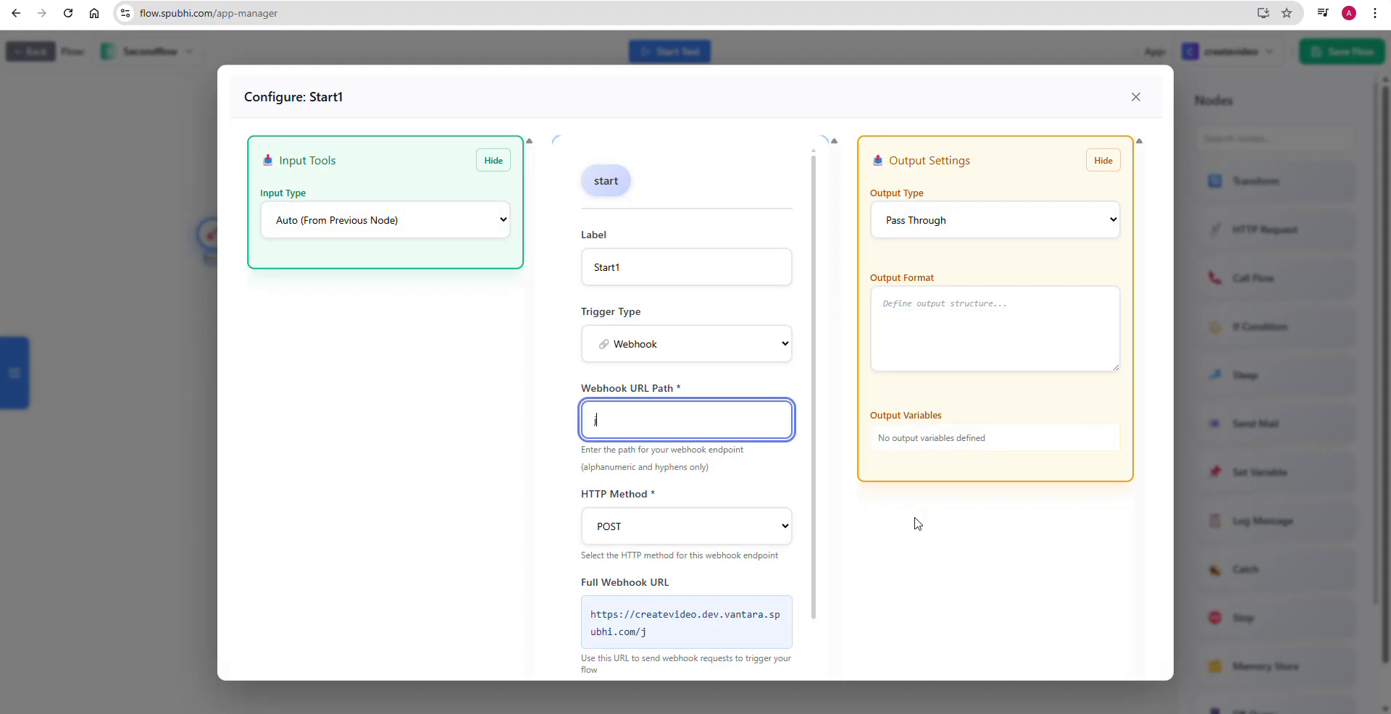
text(sonconversion)
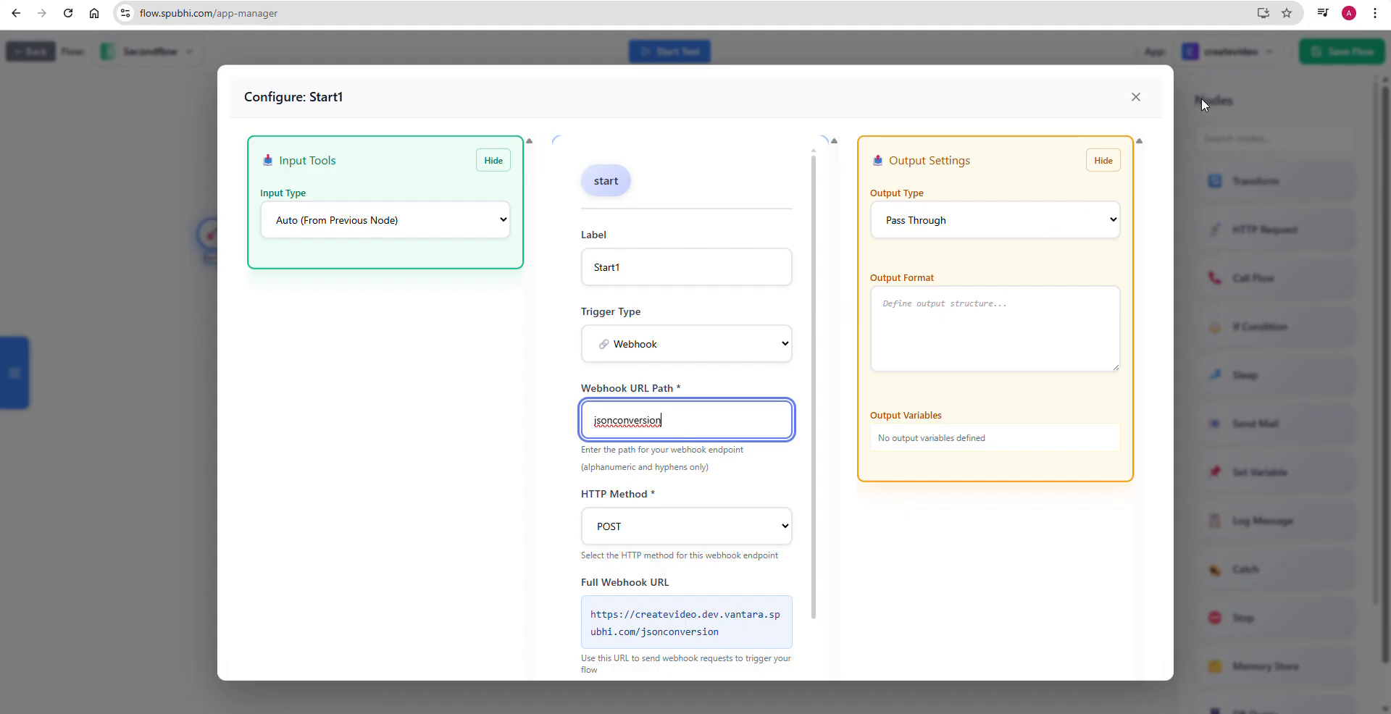
- Copy the webhook path, switch to Postman and replace testflow in the secondflow request URL with jsonconversion
double_click(625, 425)
key(ctrl+c)
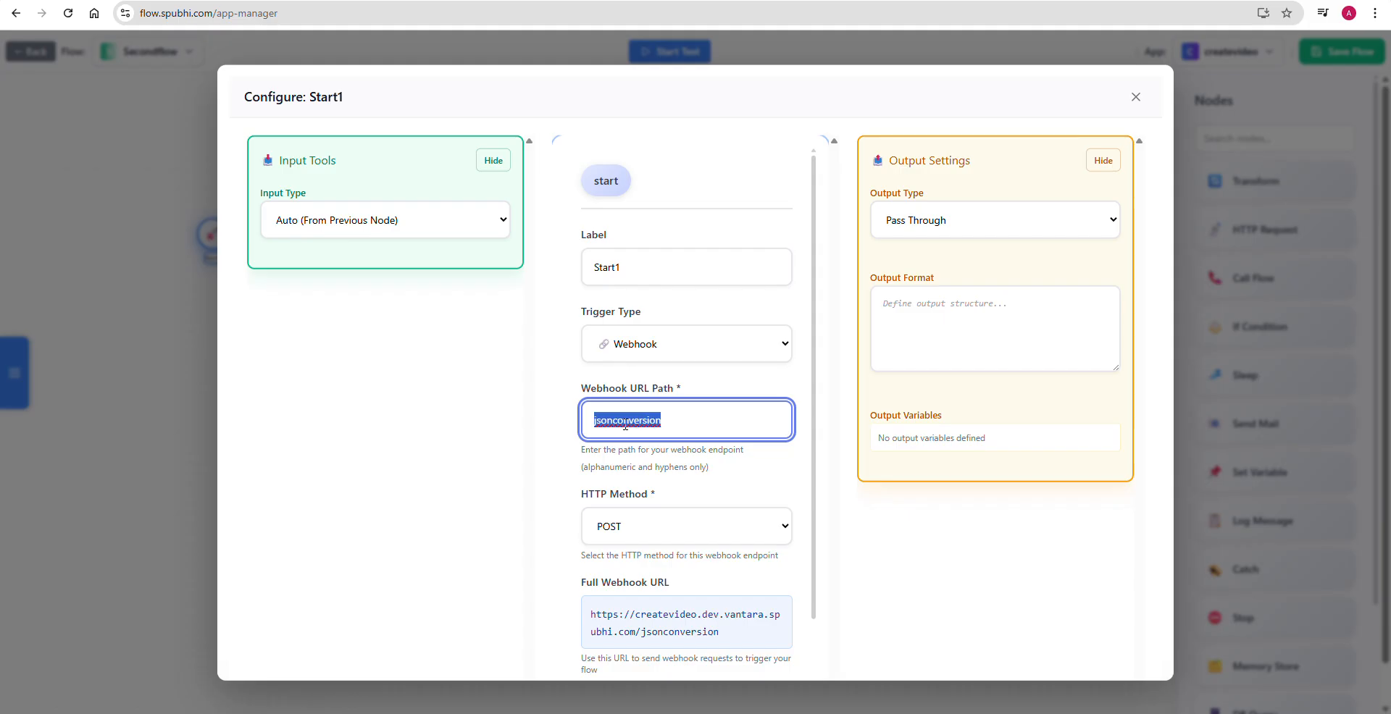
key(alt+Tab)
key(alt+Tab)
key(alt+Tab)
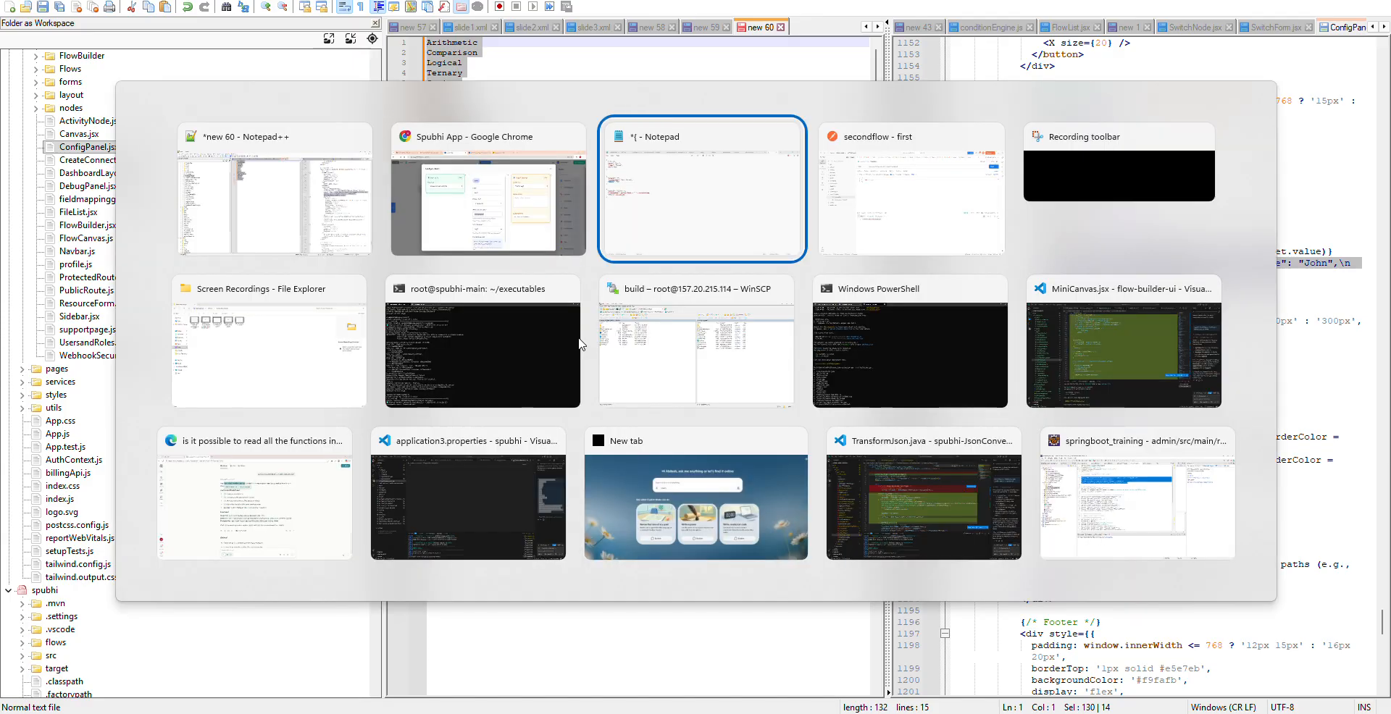
key(alt+Tab)
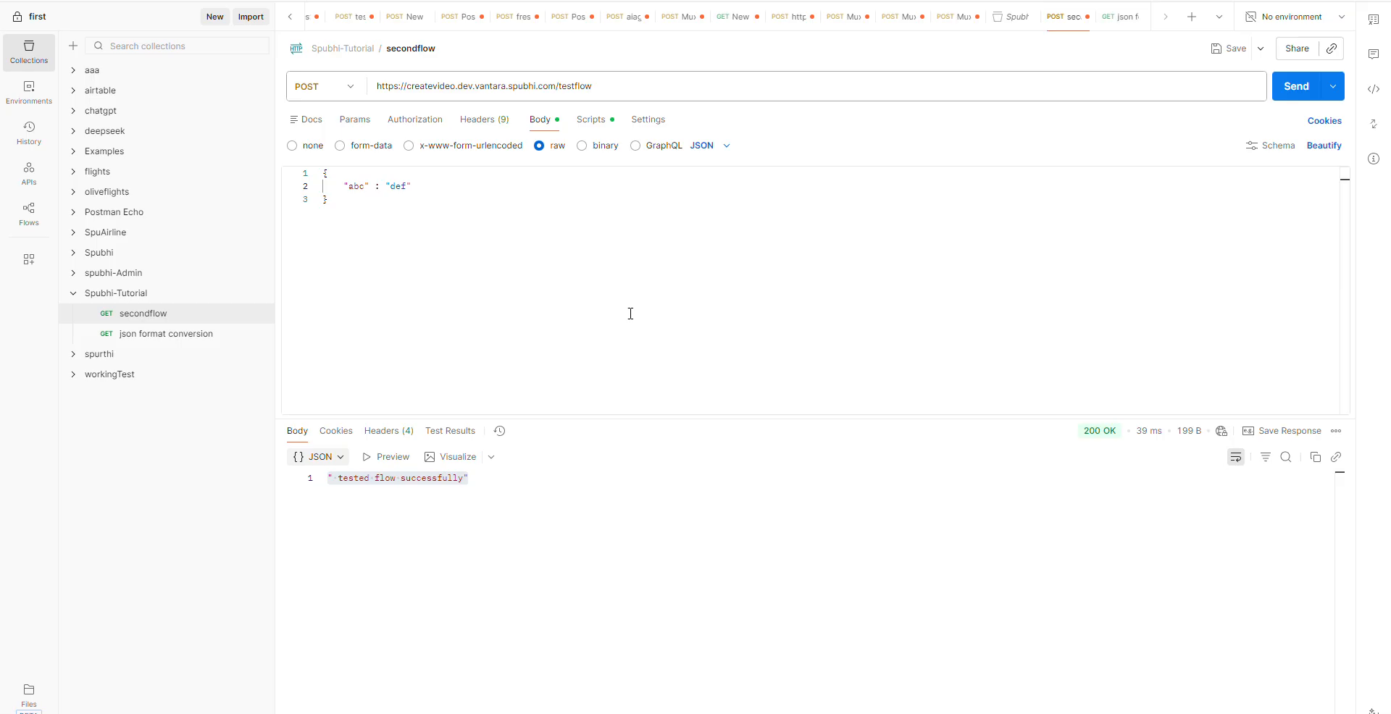
double_click(569, 85)
key(ctrl+v)
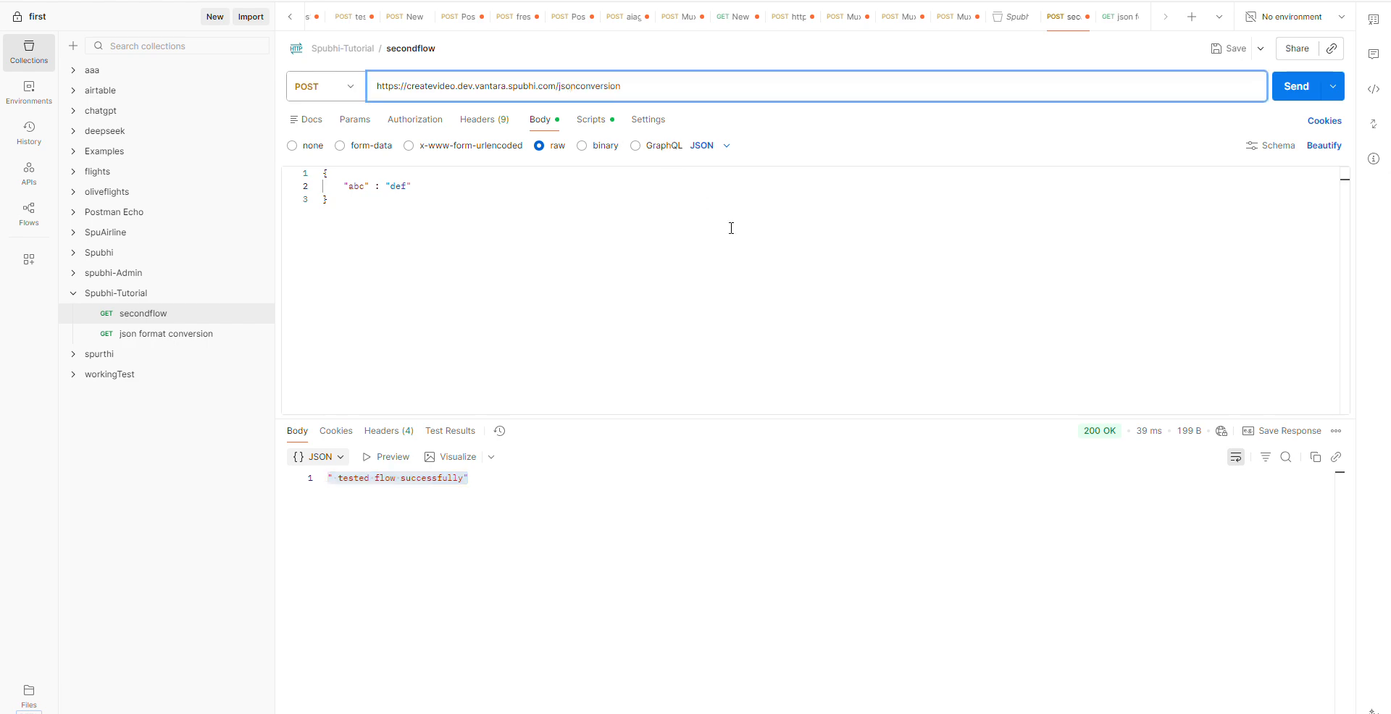
- Switch back to Spubhi, close the Start node's configuration and save the flow
key(alt+Tab)
key(alt+Tab)
key(alt+Tab)
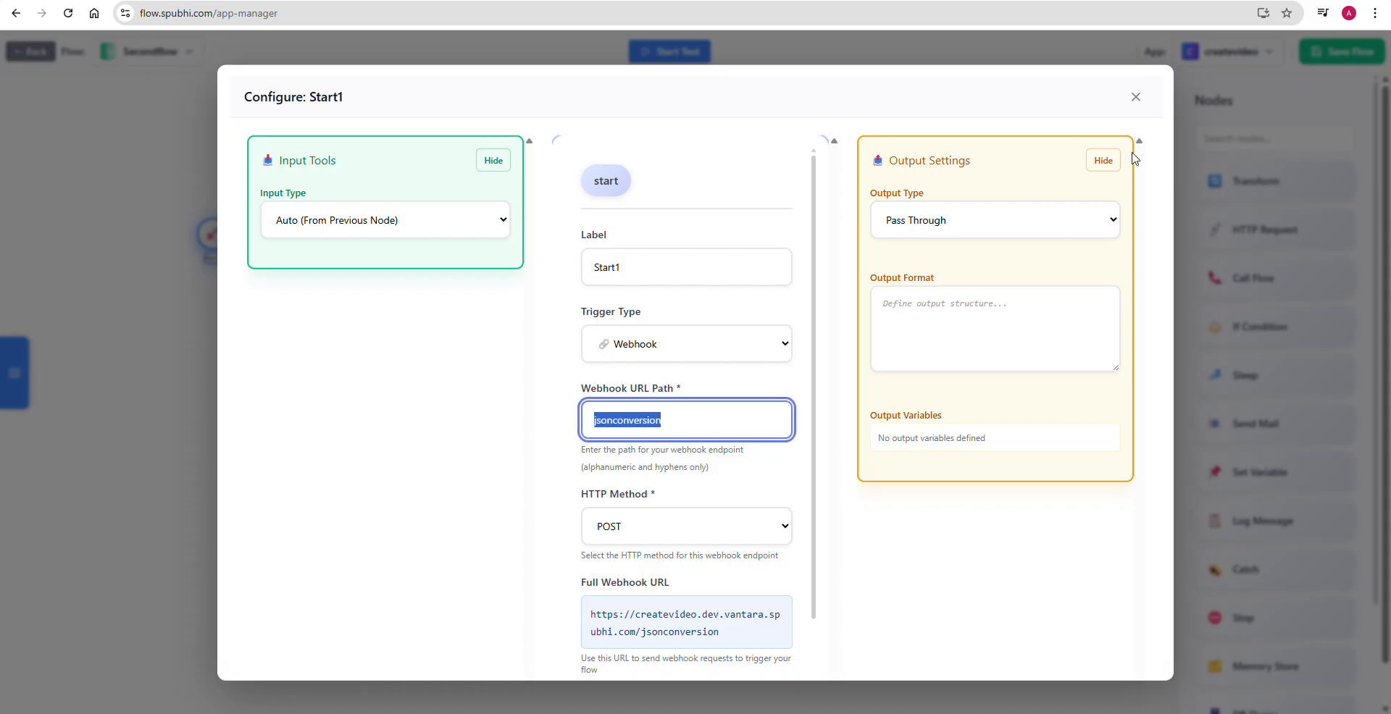
click(1135, 97)
click(1309, 56)
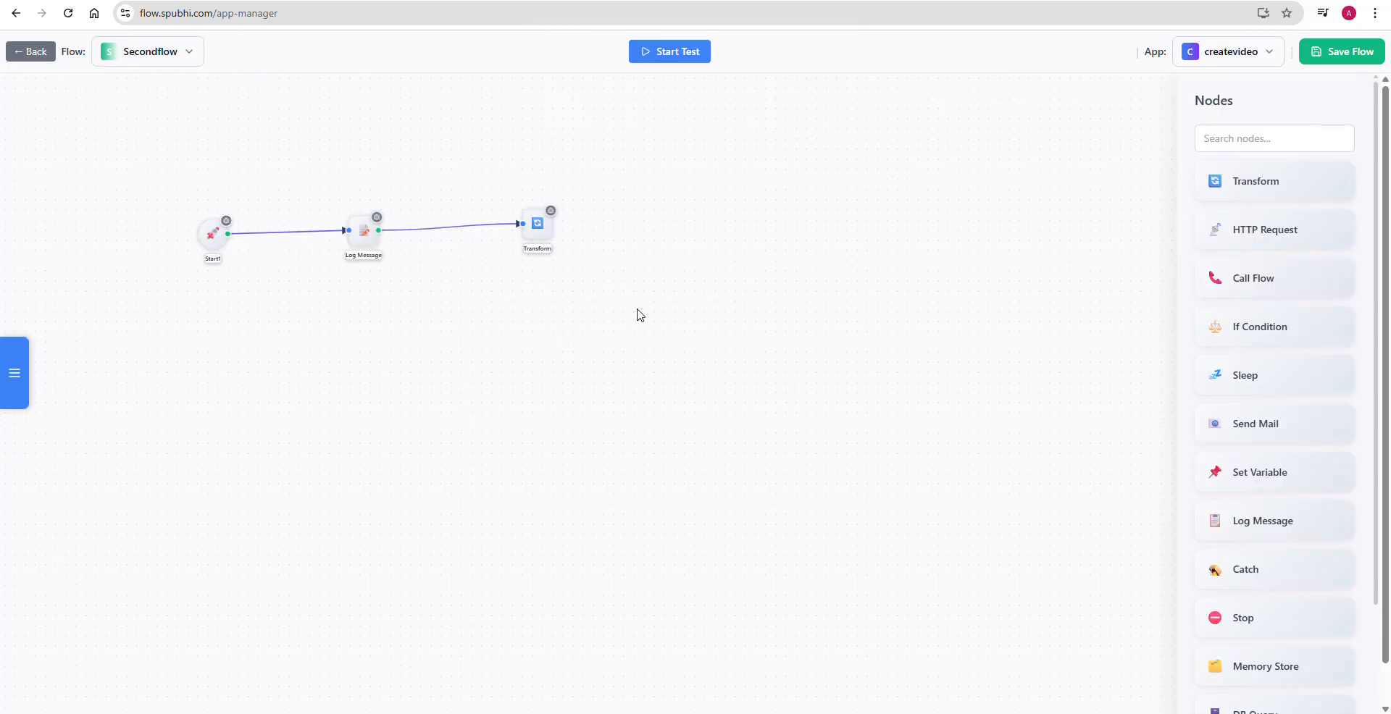
- Examine the payload expression in the Log Message node's configuration and close it
double_click(365, 232)
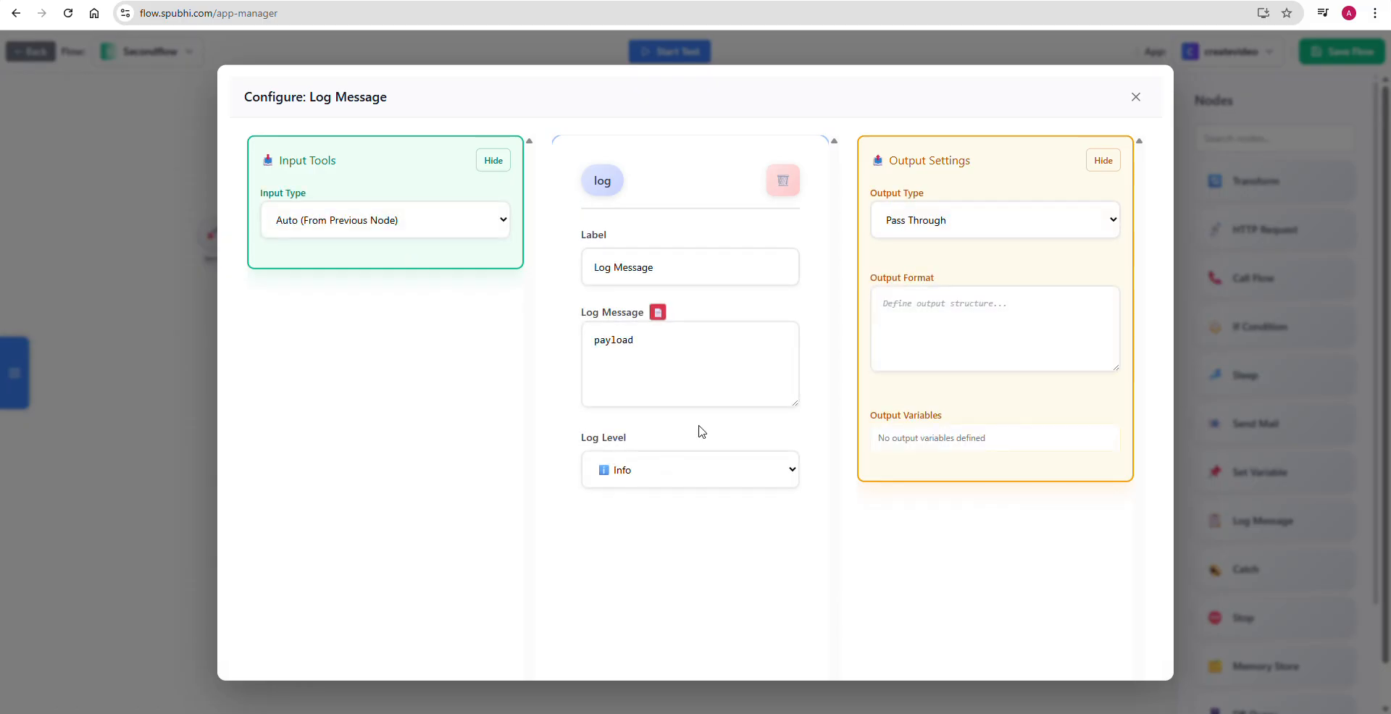
double_click(626, 338)
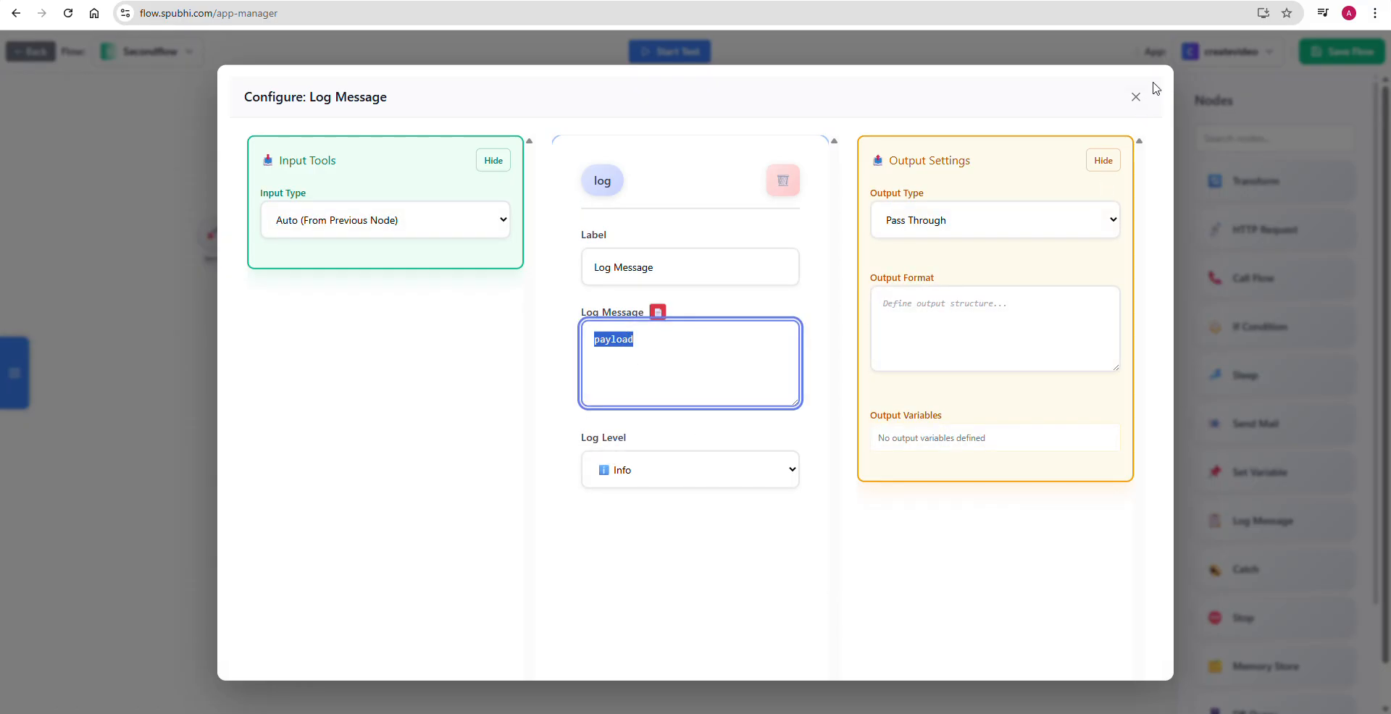
click(1135, 97)
click(363, 230)
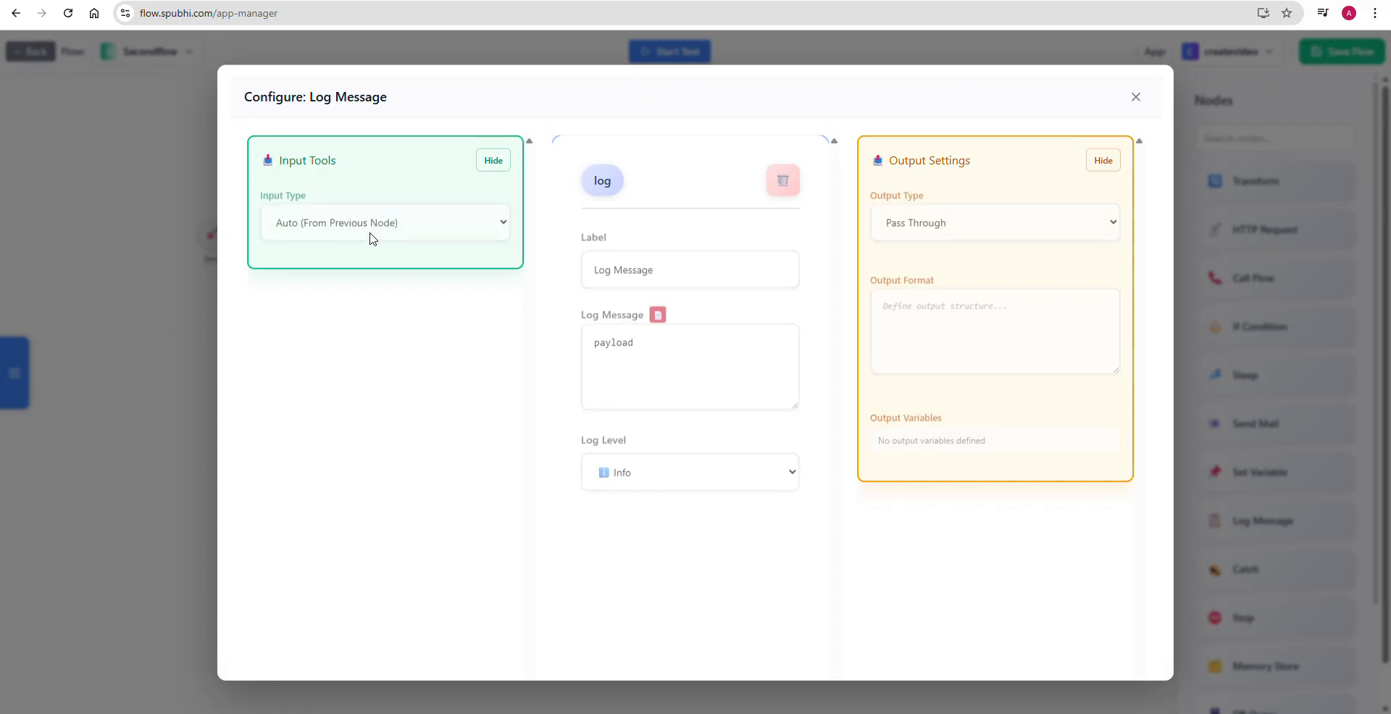
double_click(622, 341)
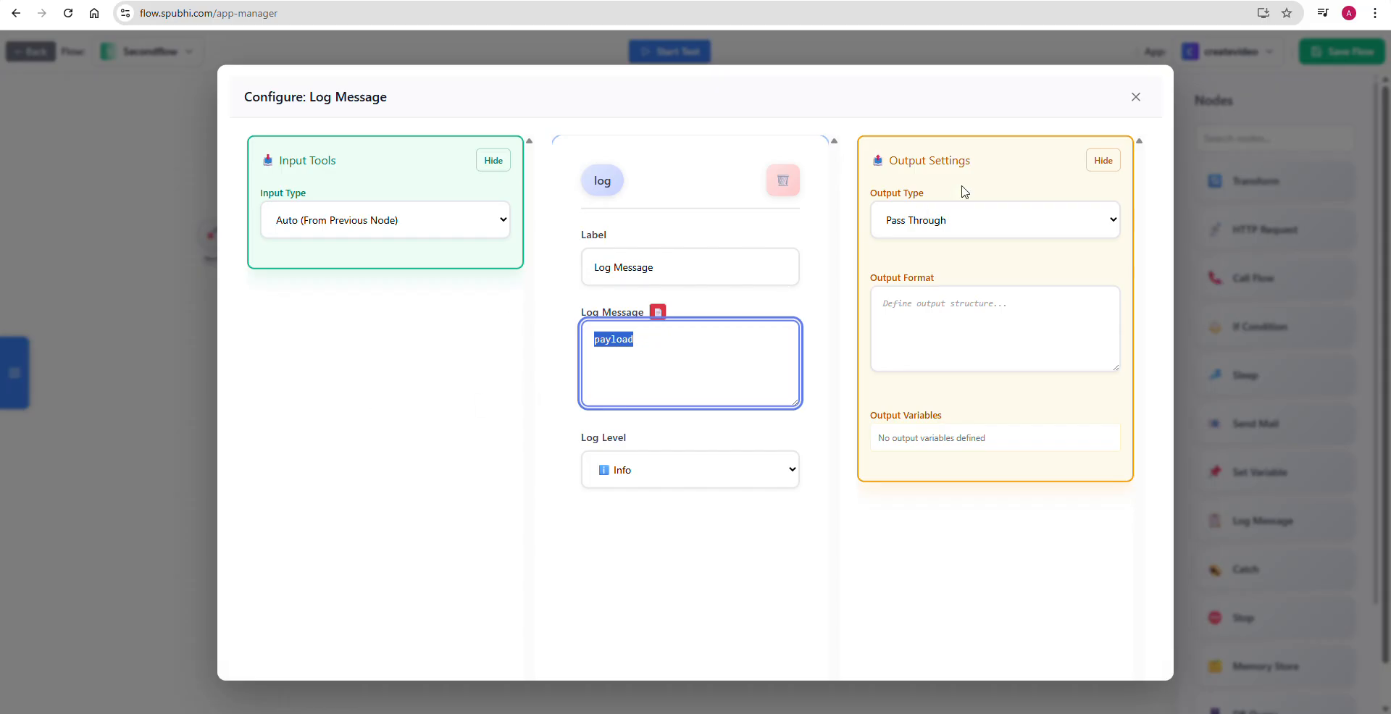
click(1136, 97)
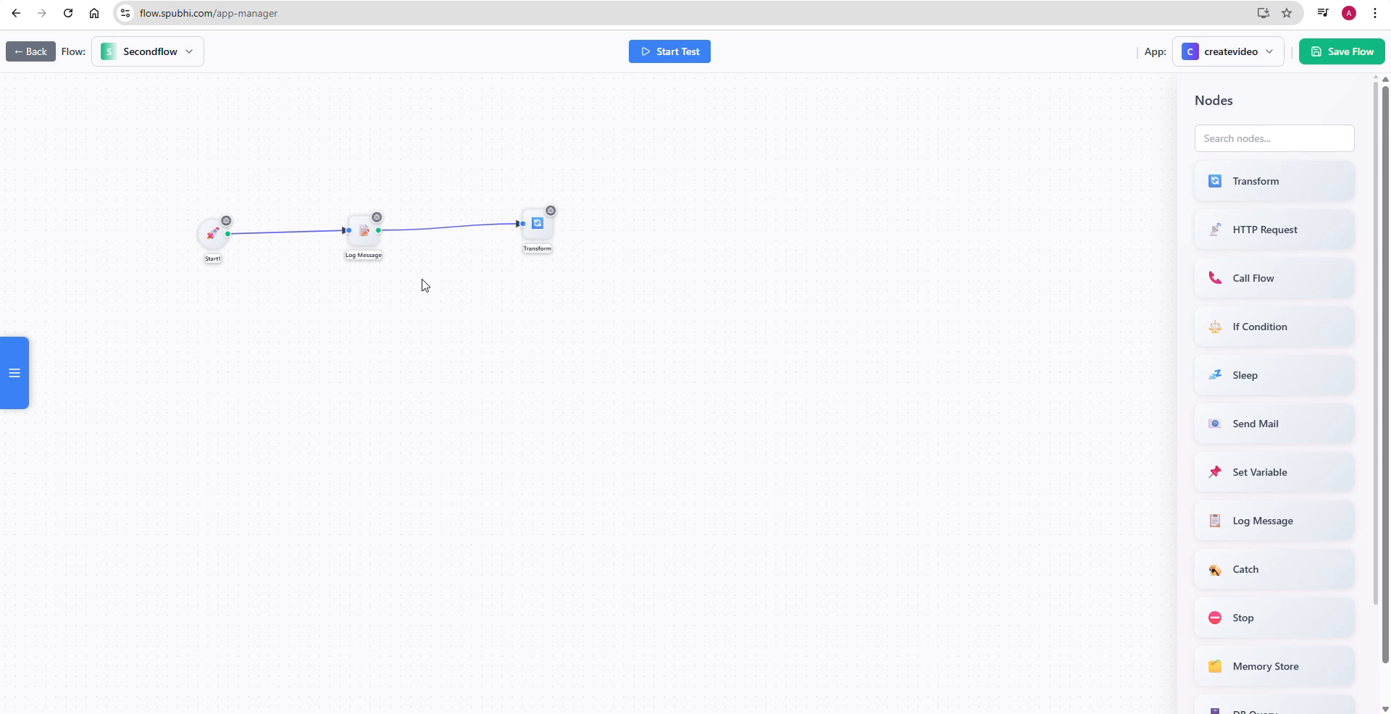
- Review the Start node's webhook settings and the Log Message node's payload expression, closing each configuration
double_click(214, 231)
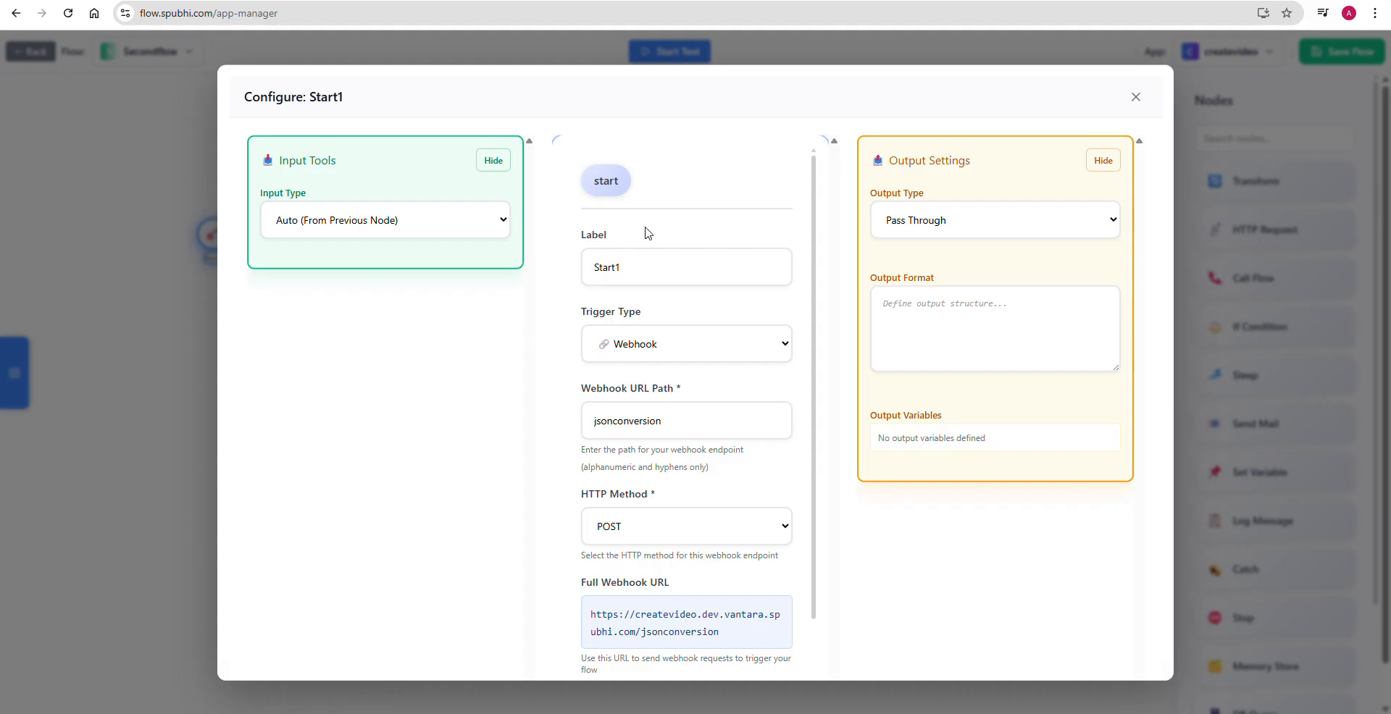
click(1135, 97)
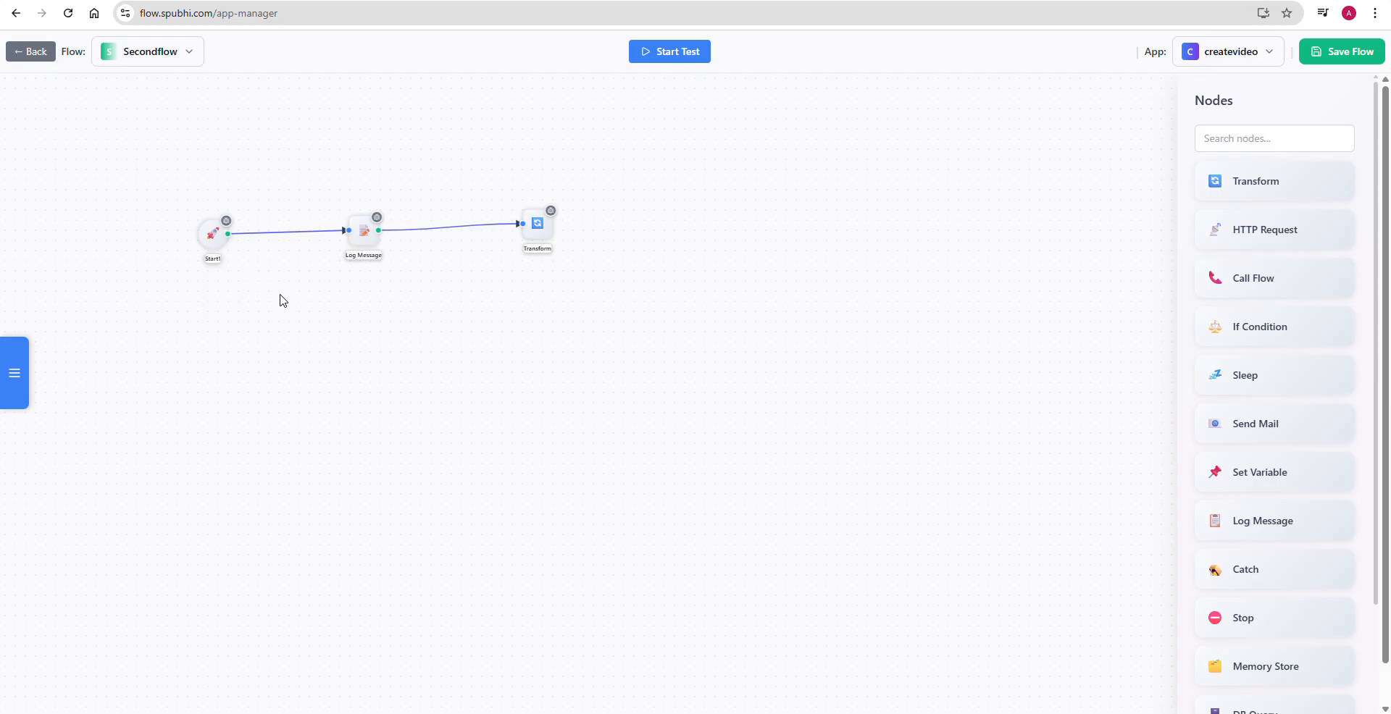
double_click(220, 247)
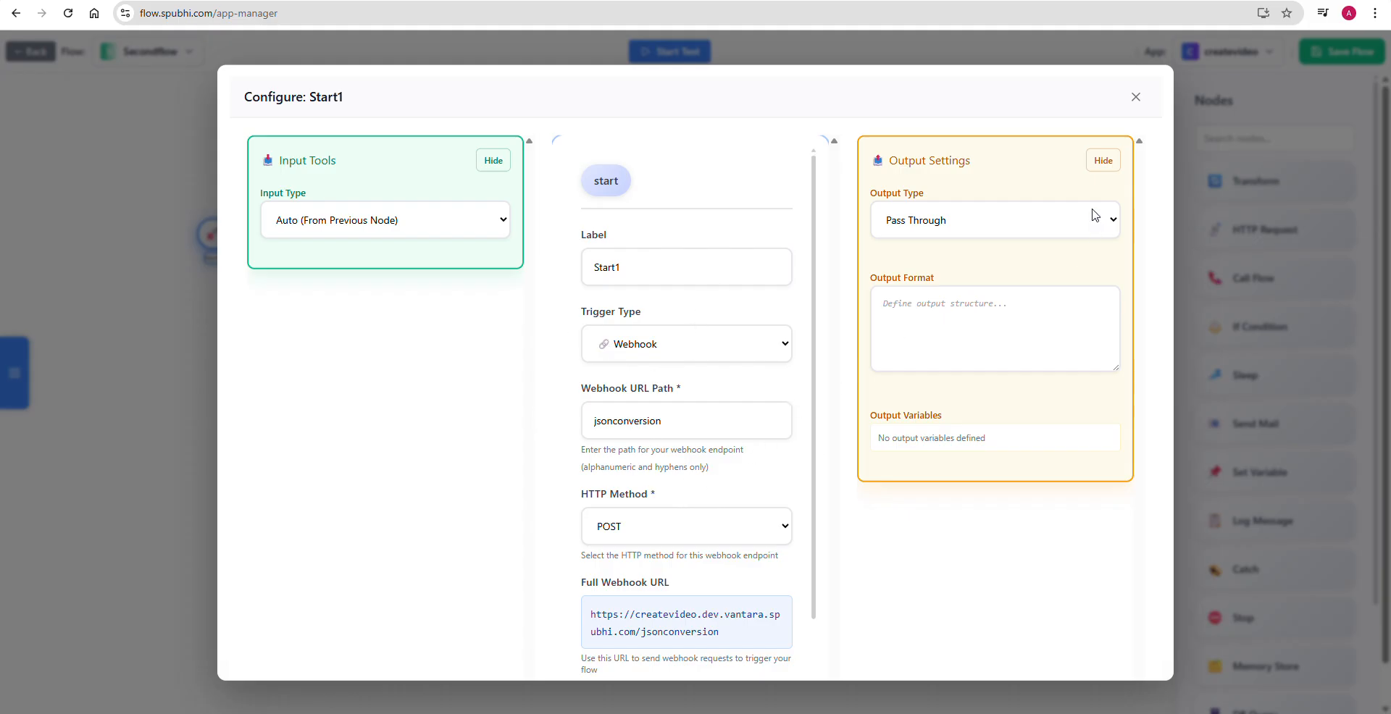
click(1135, 96)
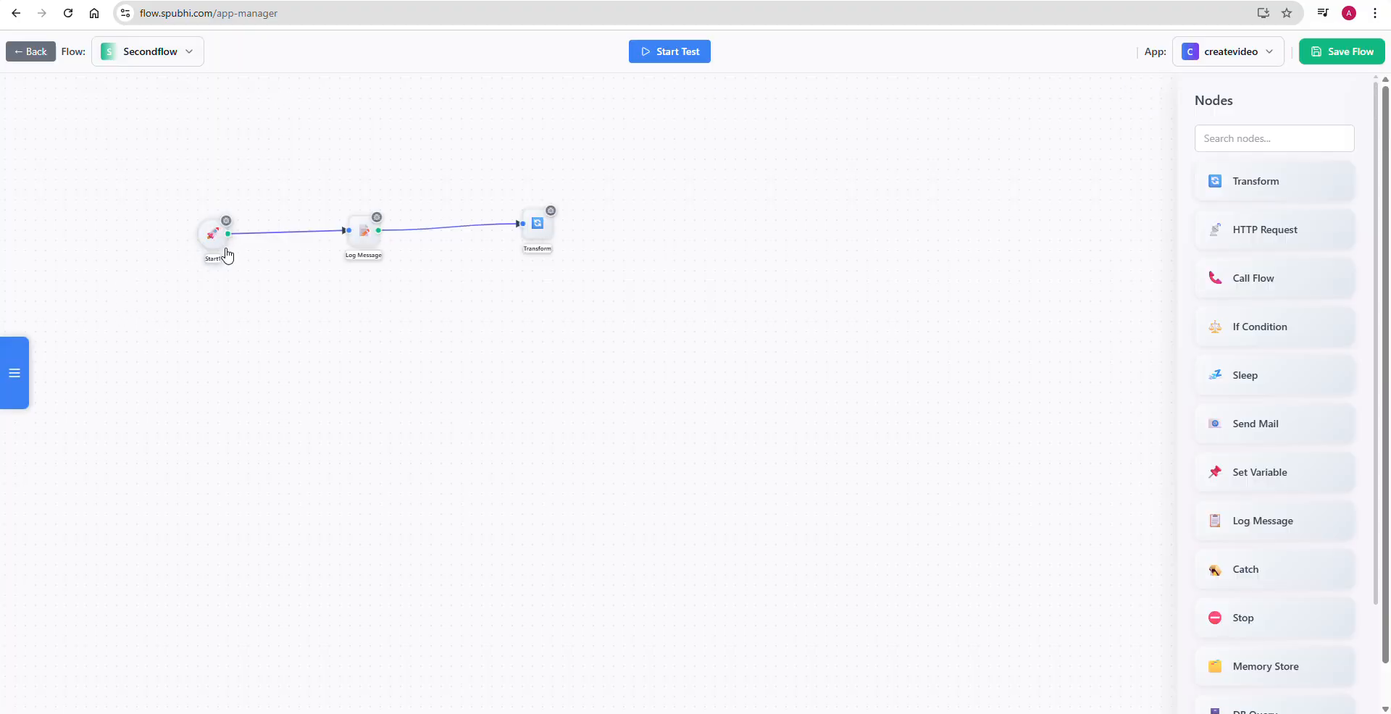
double_click(361, 239)
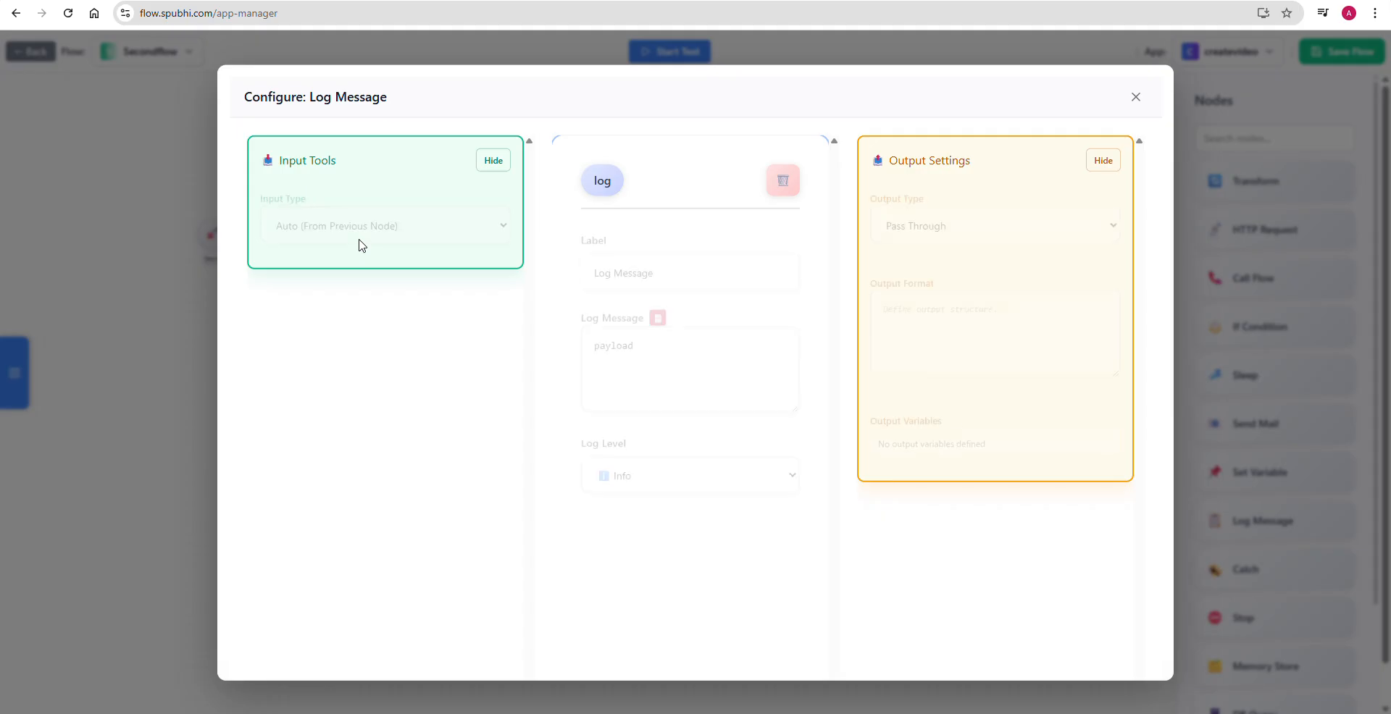
drag(646, 337, 583, 339)
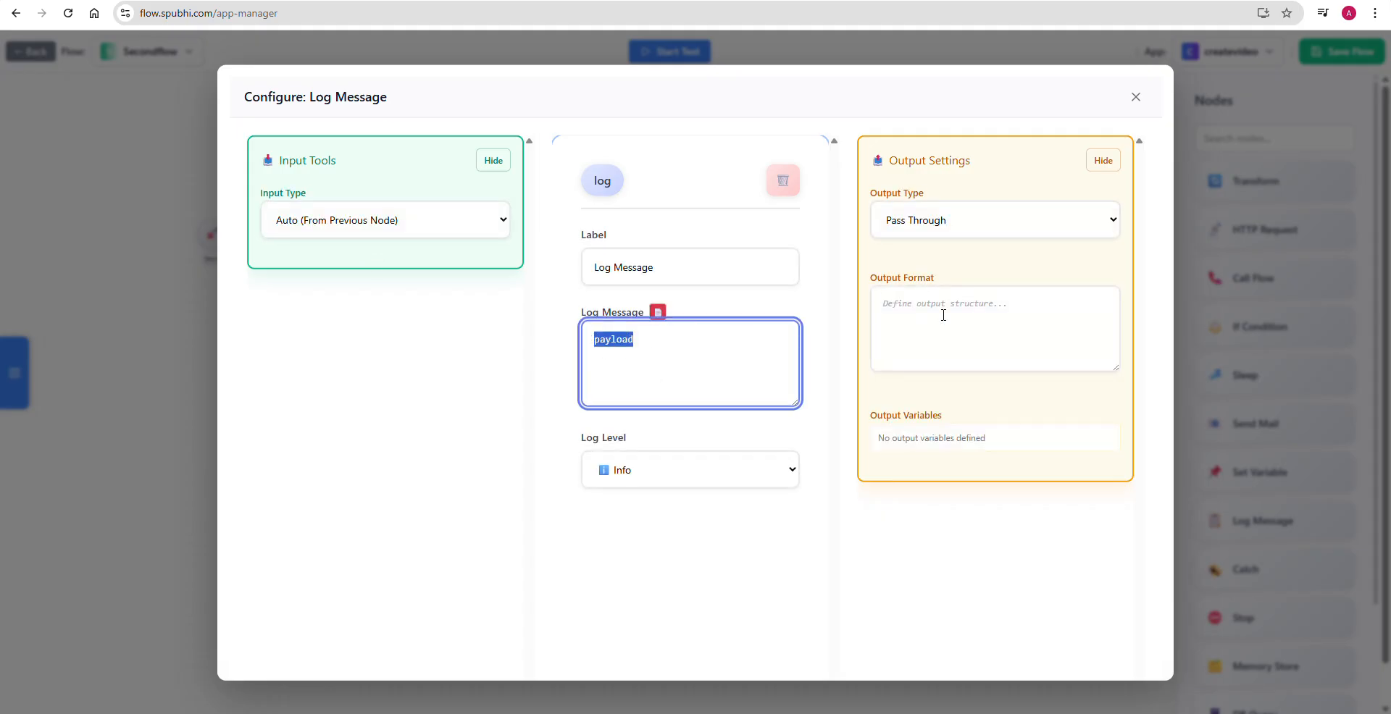
click(1135, 97)
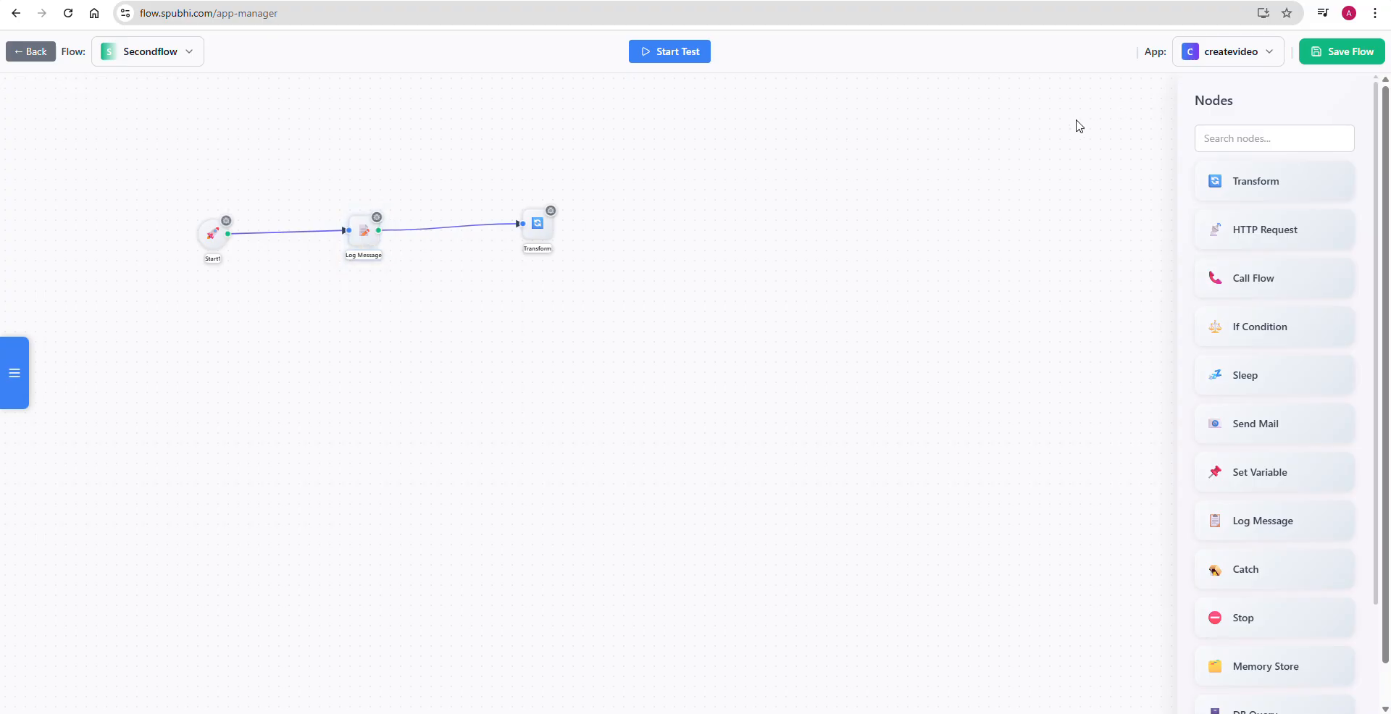
- Open the Transform node's configuration and set its input type to Manual Input
double_click(537, 226)
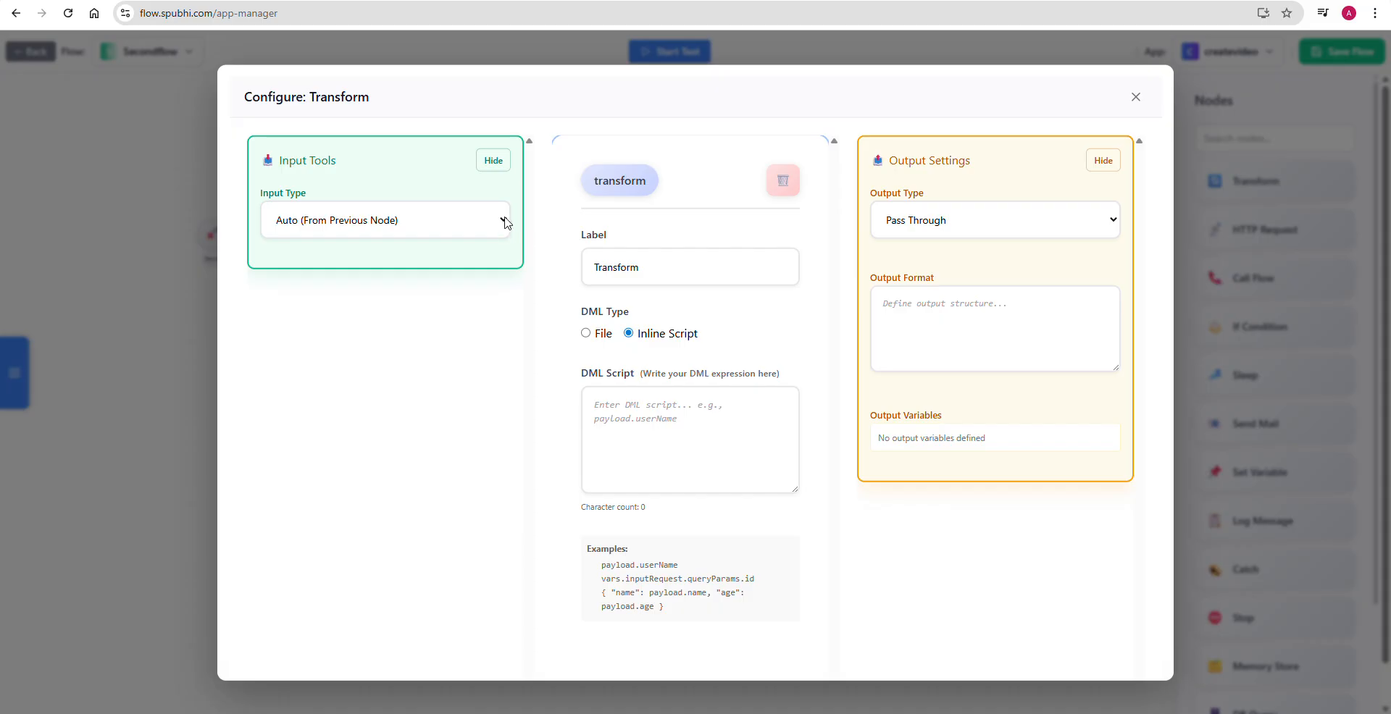
click(505, 223)
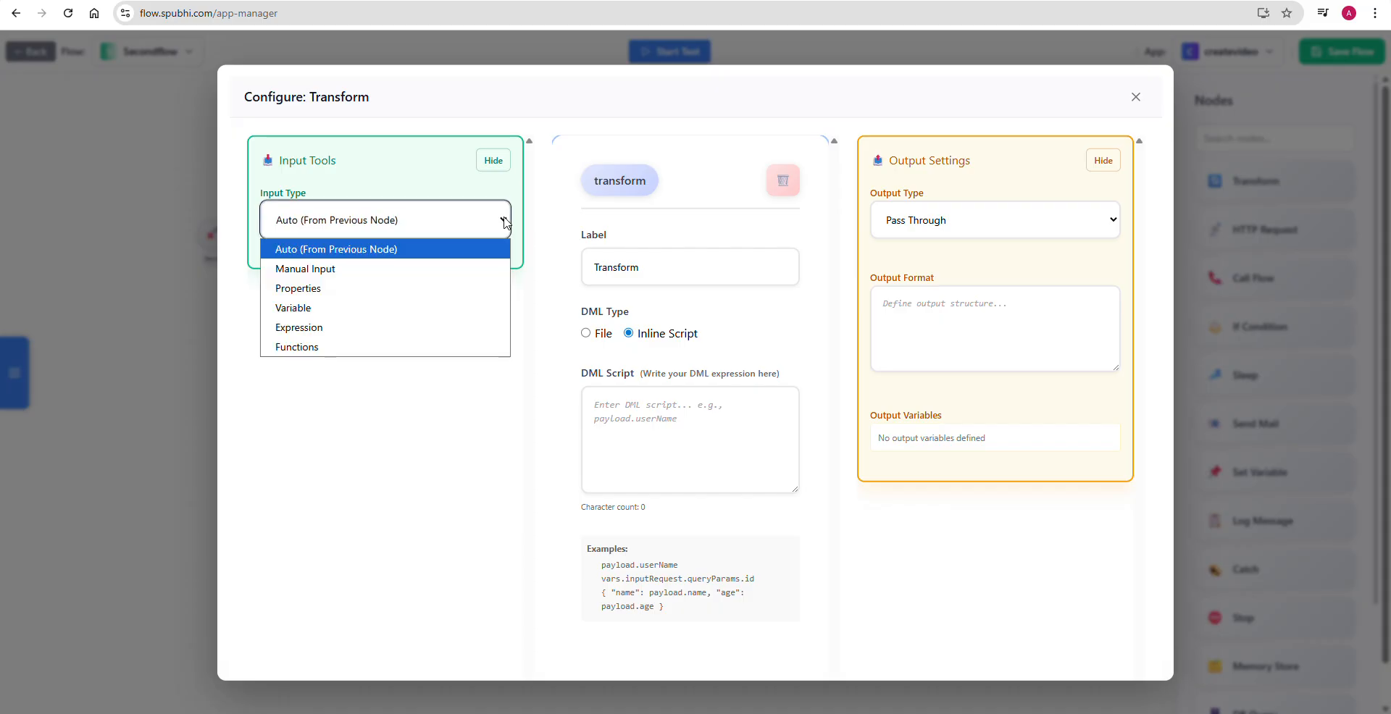
click(422, 271)
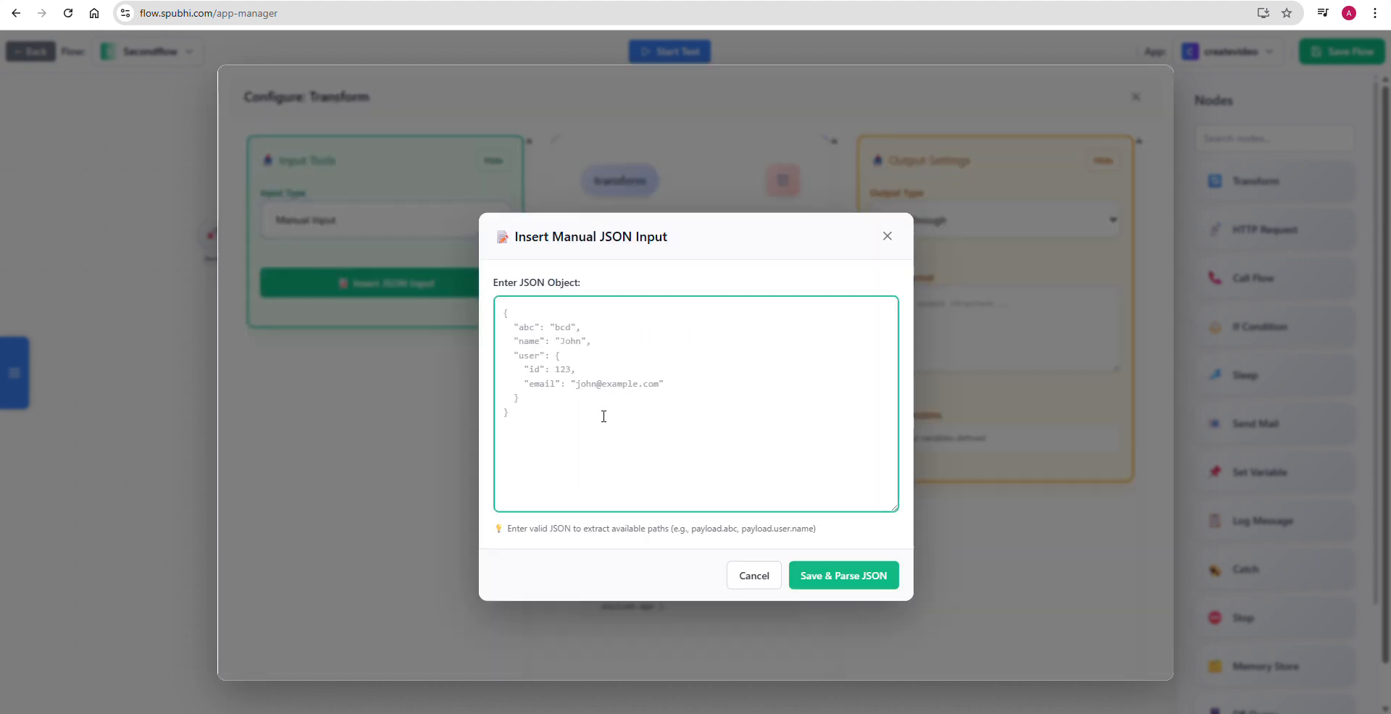
- Copy the sample JSON with id, fname, lname and amt from Notepad into the manual JSON input, and save and parse it
key(alt+Tab)
key(alt+Tab)
key(alt+Tab)
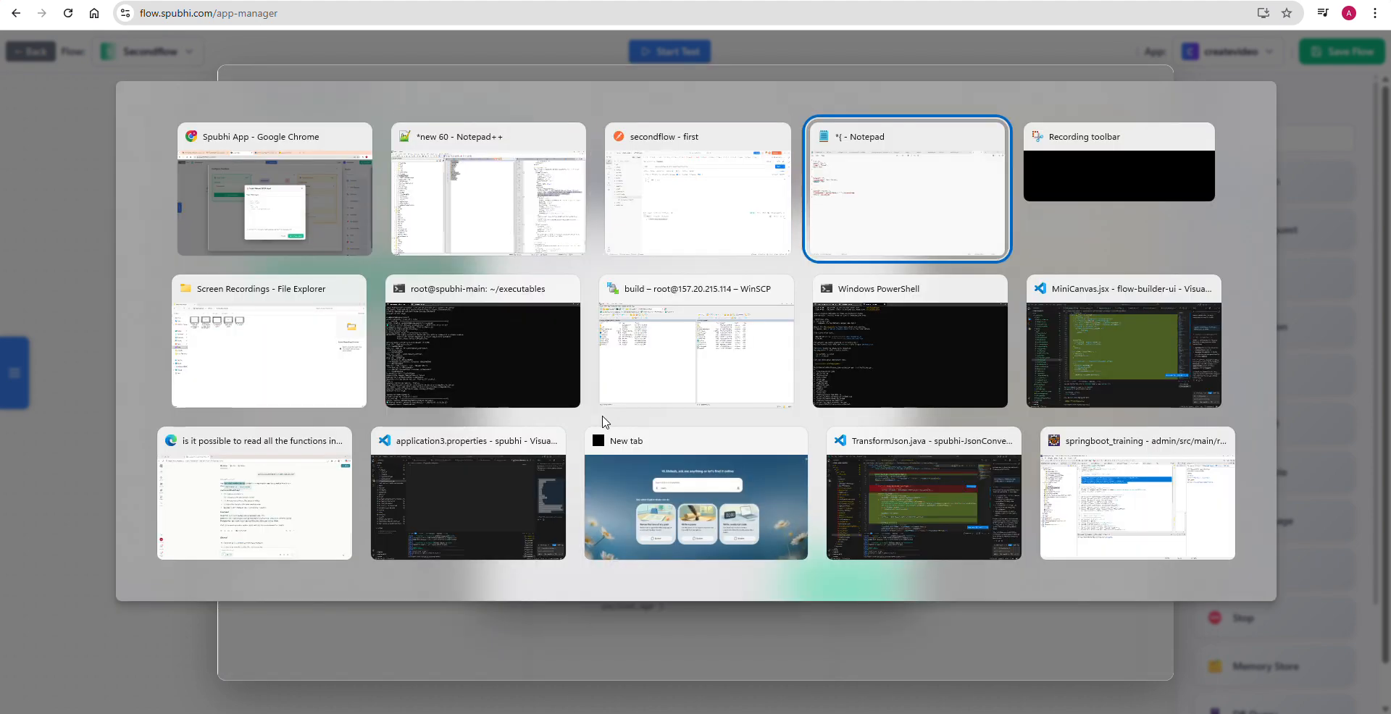
drag(16, 104, 1, 34)
key(ctrl+c)
key(alt+Tab)
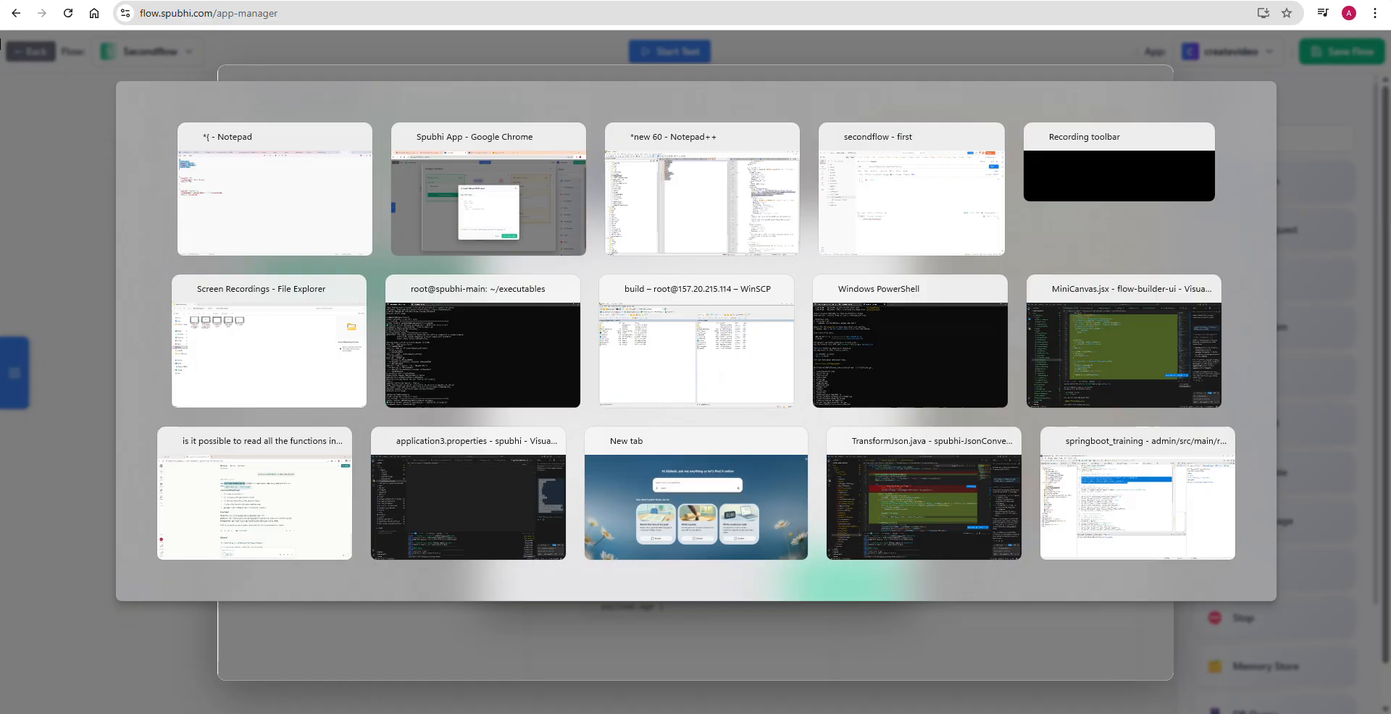
key(ctrl+v)
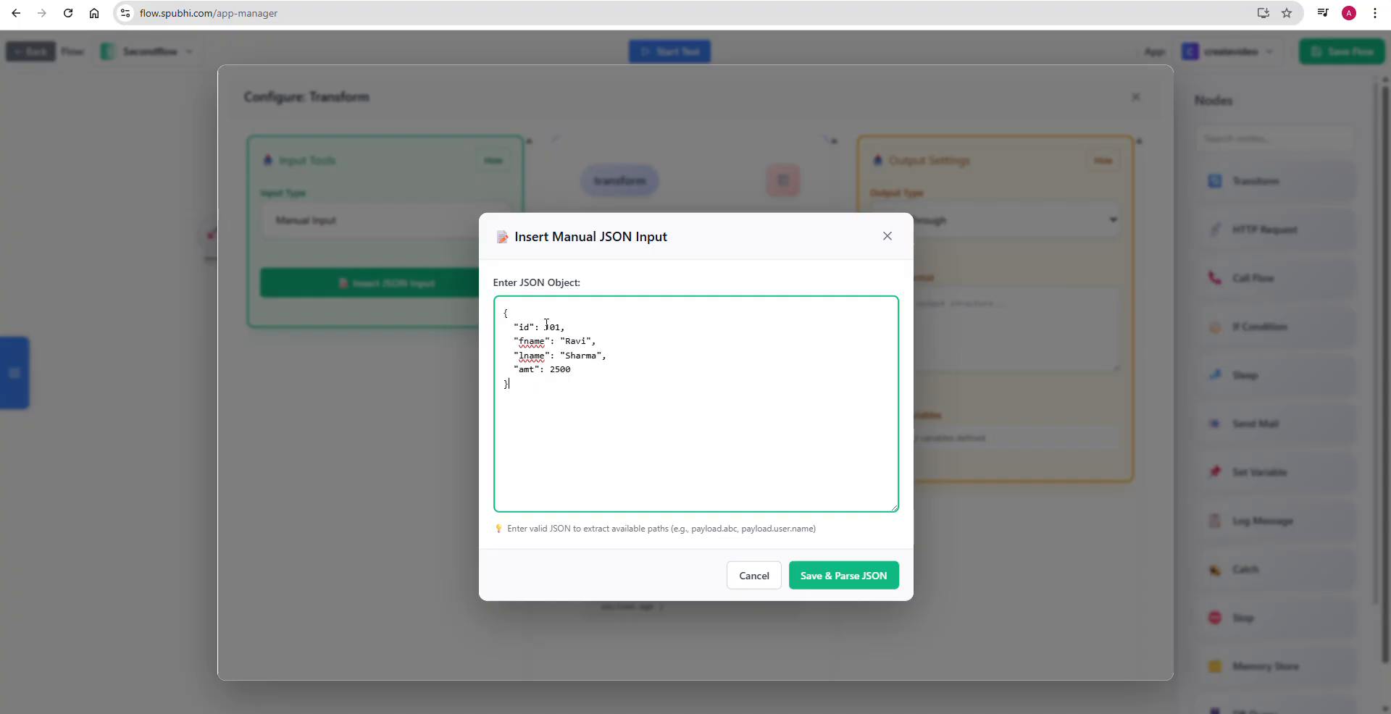
click(852, 577)
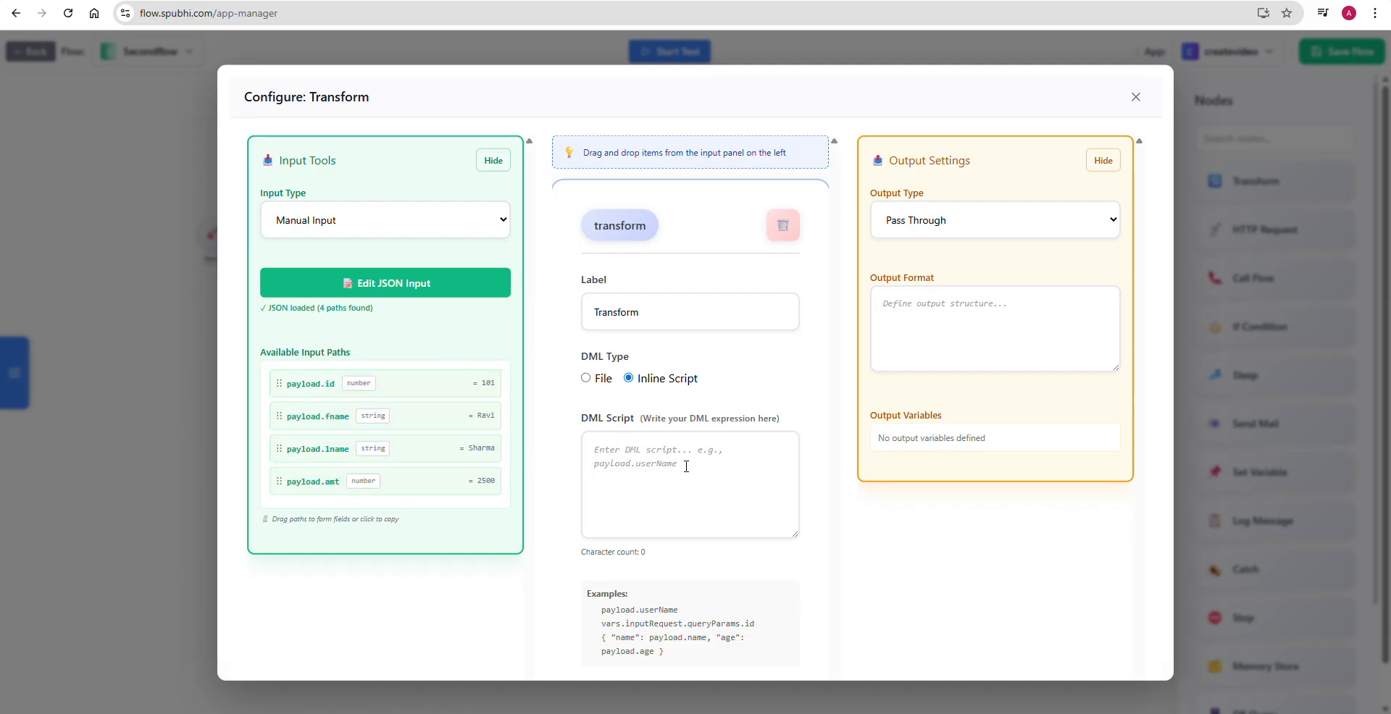
- Copy the target JSON with orderId, customerName and amount from Notepad into the Transform node's inline DML script
click(649, 451)
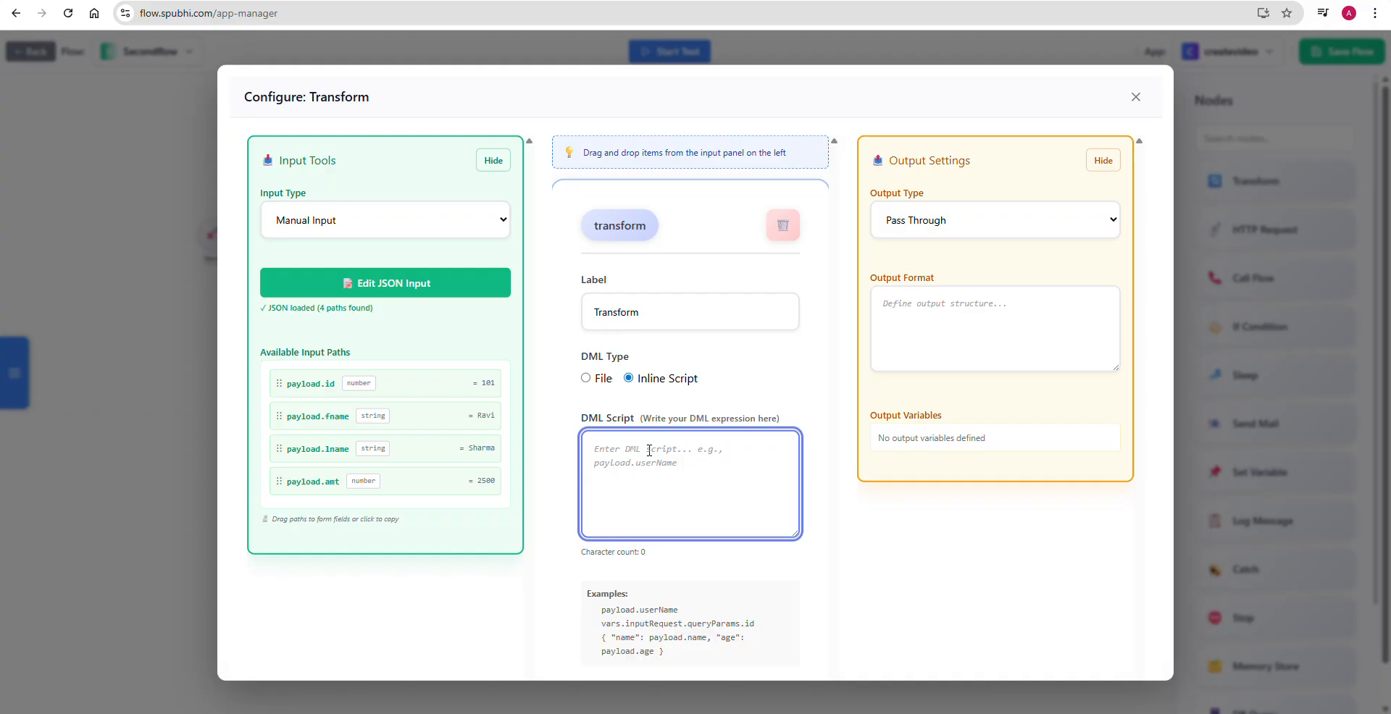
key(alt+Tab)
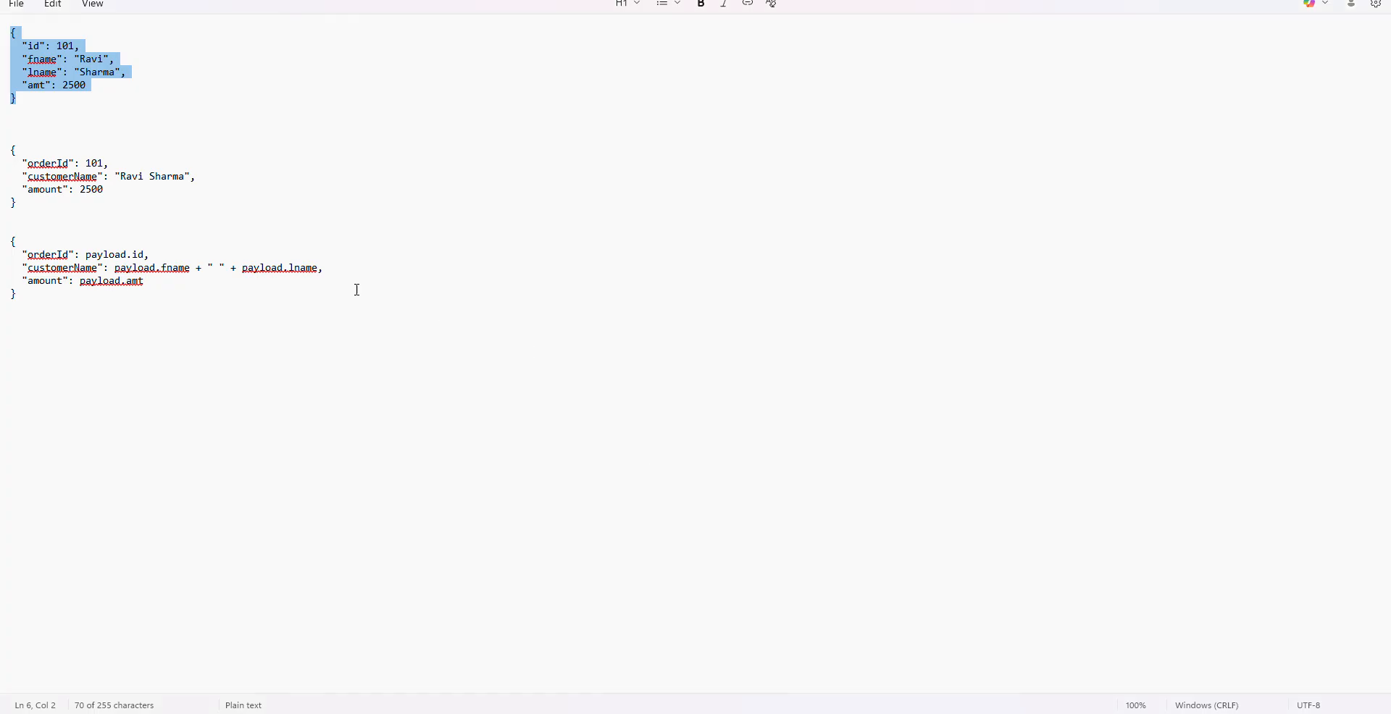
drag(20, 208, 2, 149)
key(ctrl+c)
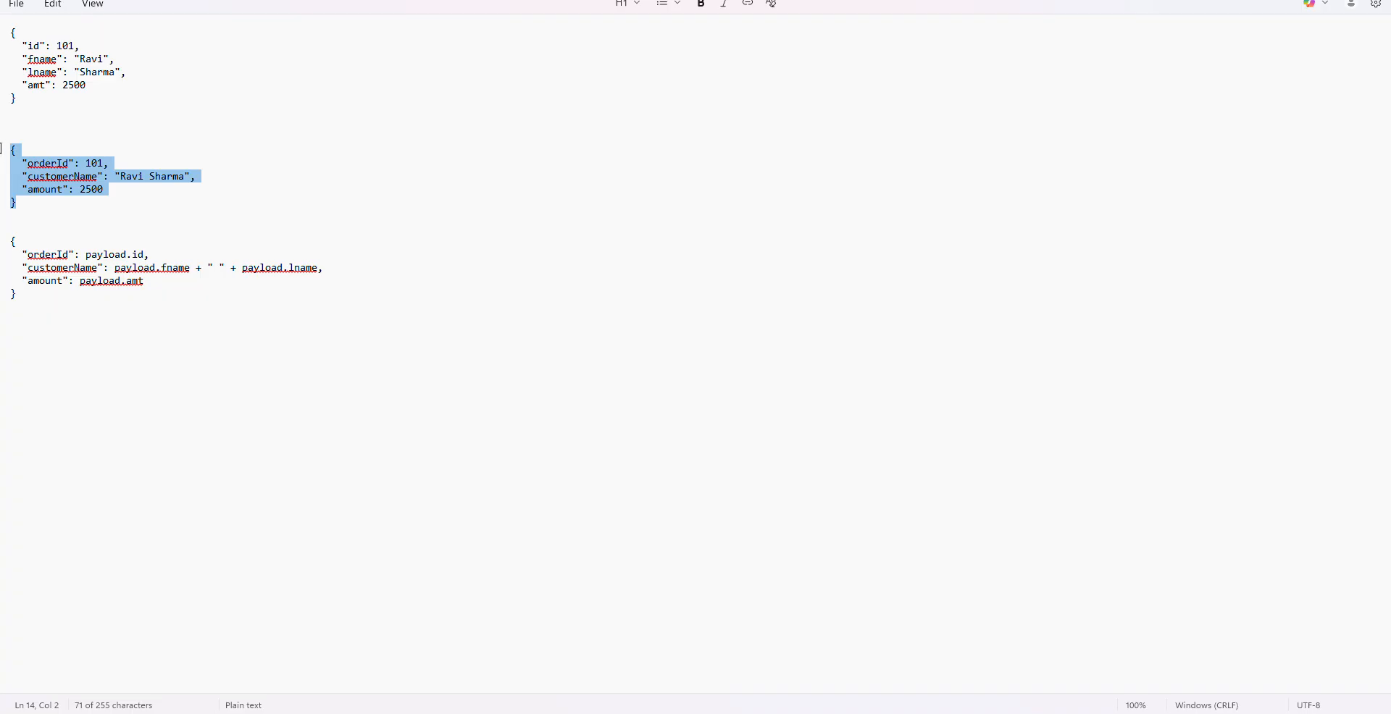
key(alt+Tab)
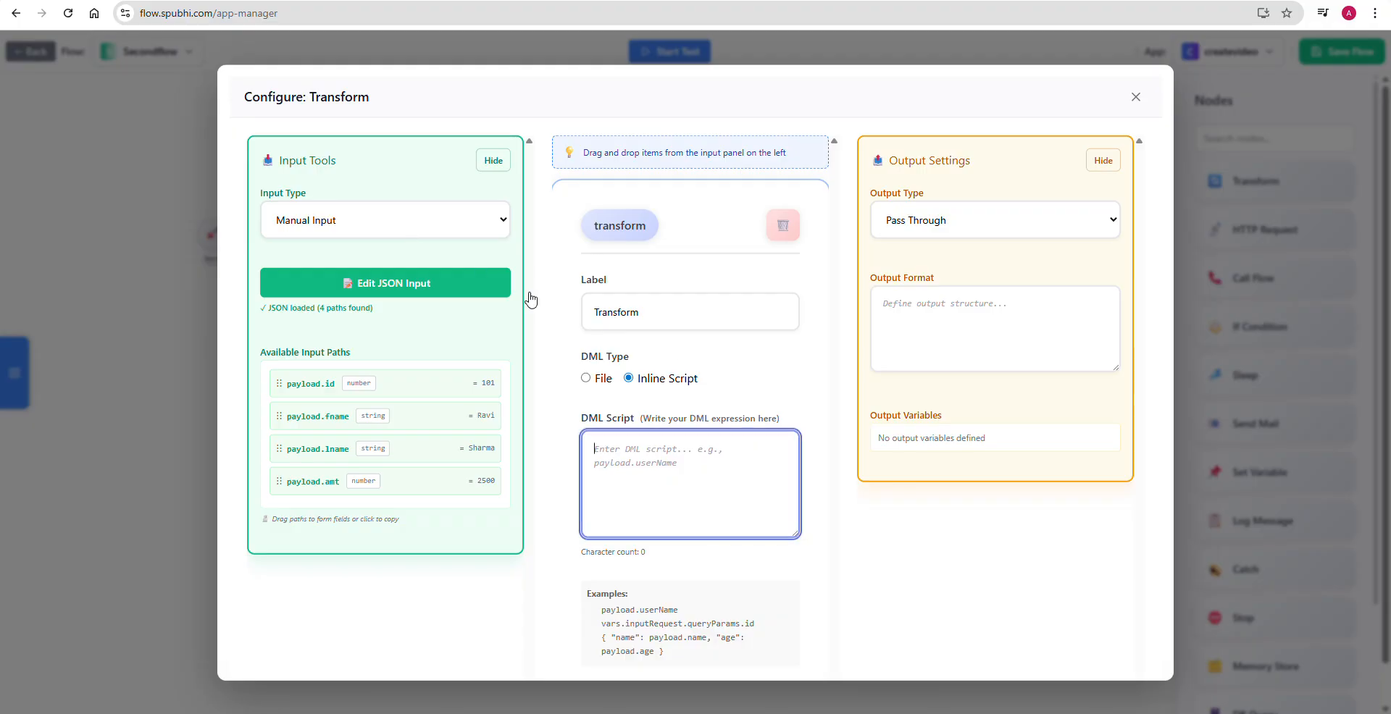
key(ctrl+v)
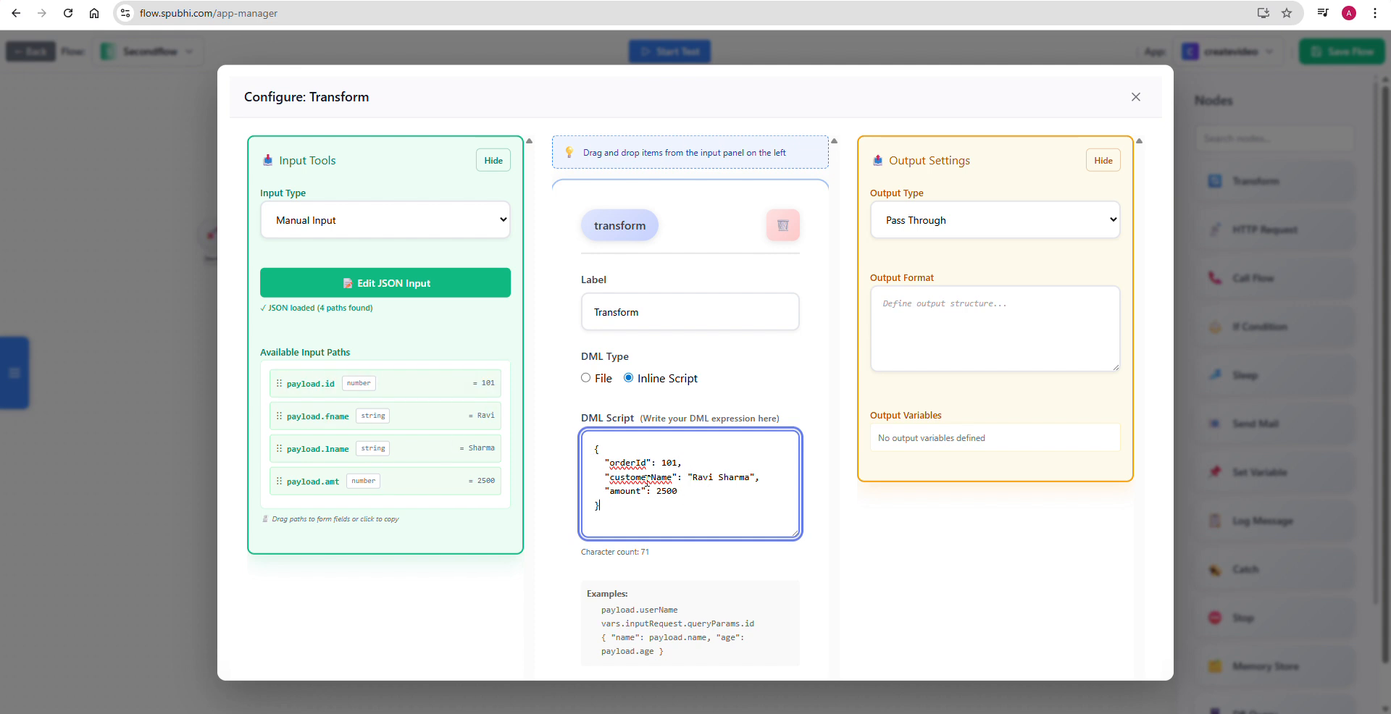
- Replace the orderId value in the DML script with the input path payload.id
double_click(626, 462)
double_click(668, 462)
key(BackSpace)
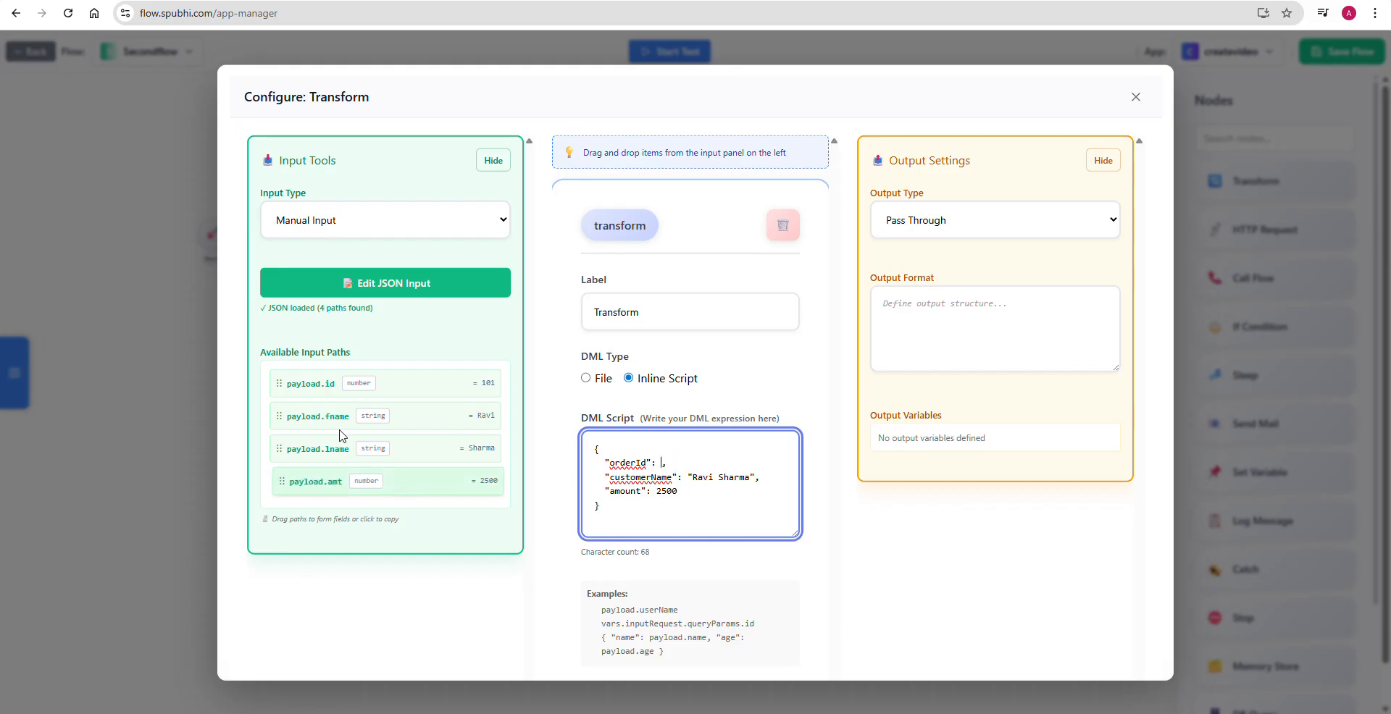
drag(310, 383, 707, 477)
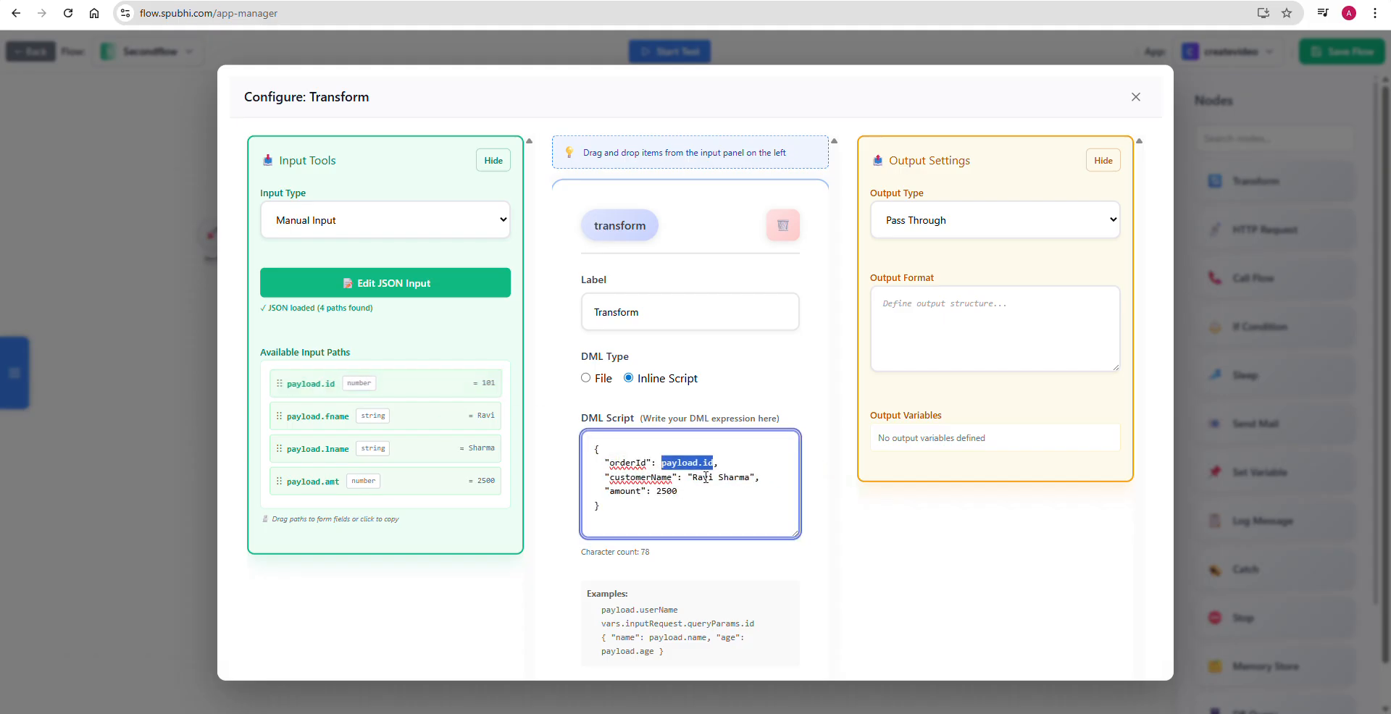
- Replace the customerName value in the DML script with payload.fname + " " + payload.lname
click(762, 464)
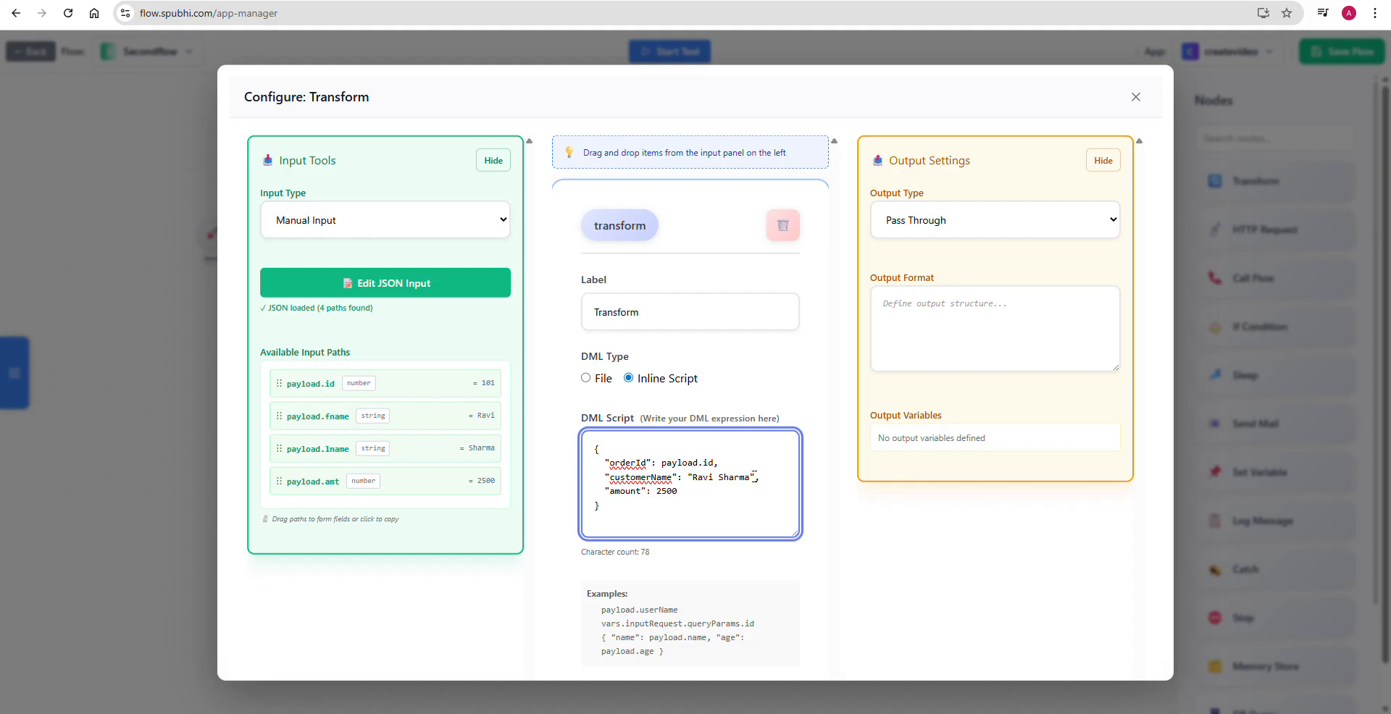
drag(754, 473, 689, 484)
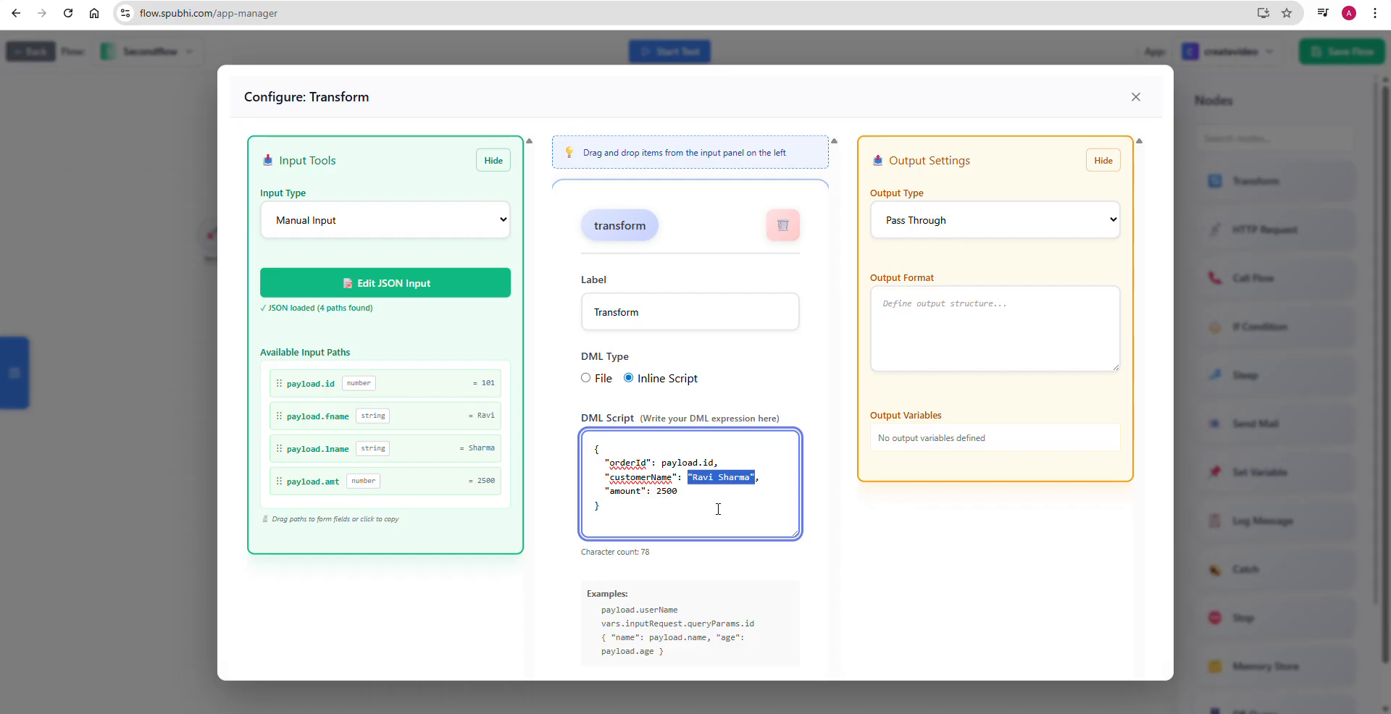
click(719, 476)
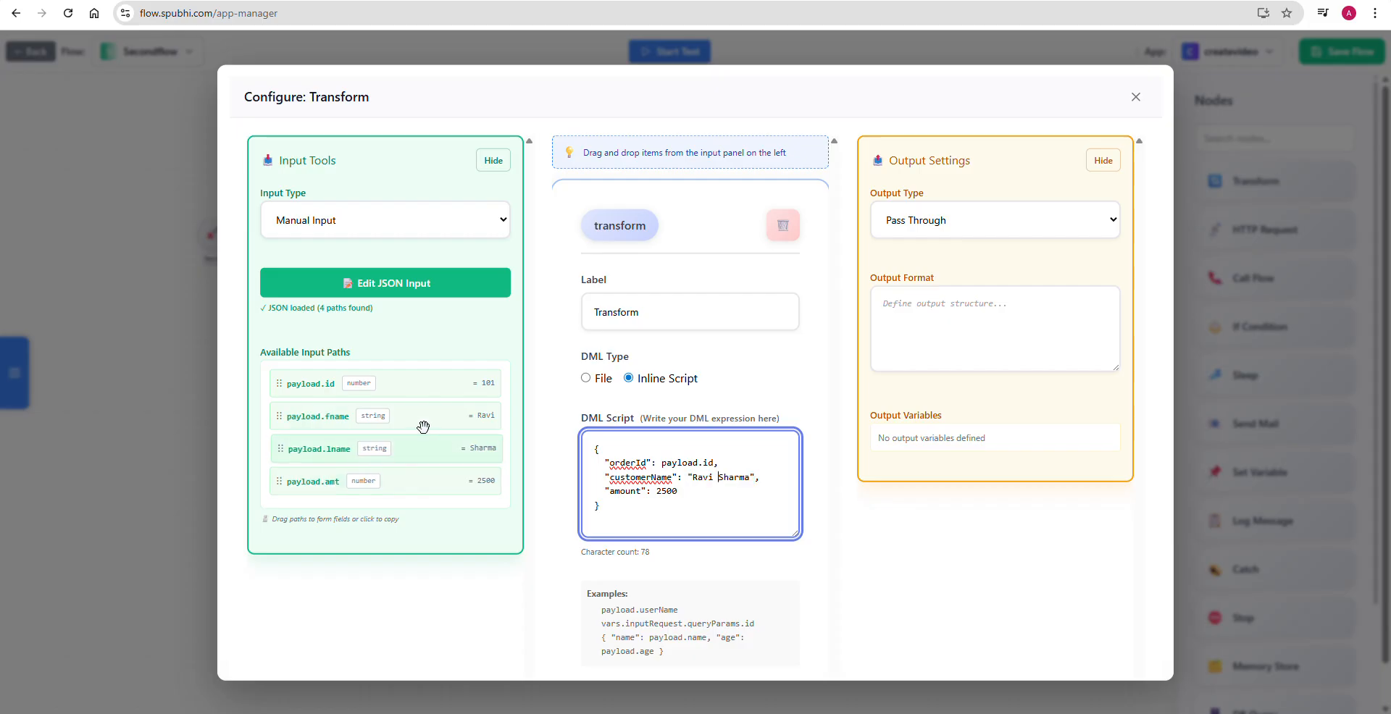
drag(719, 476, 715, 476)
drag(753, 475, 689, 476)
key(BackSpace)
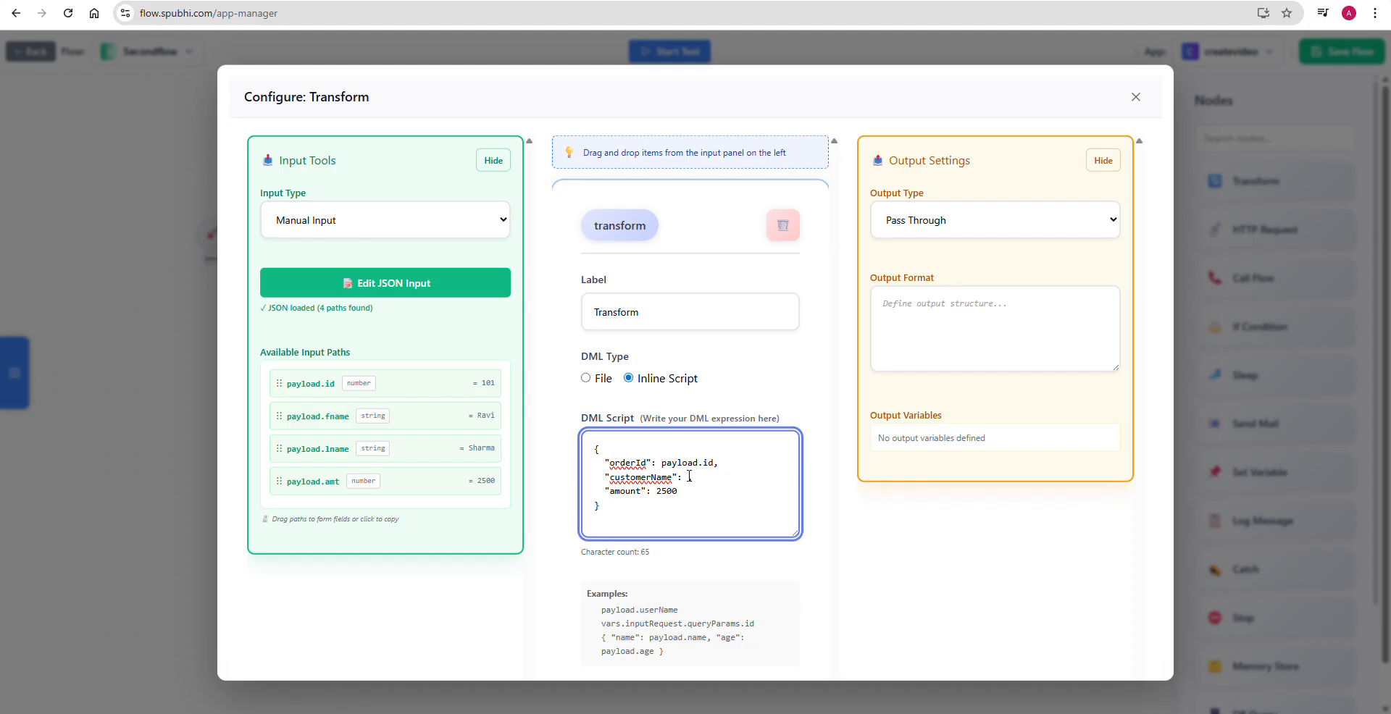
drag(319, 416, 699, 474)
click(756, 475)
text(+ " " +)
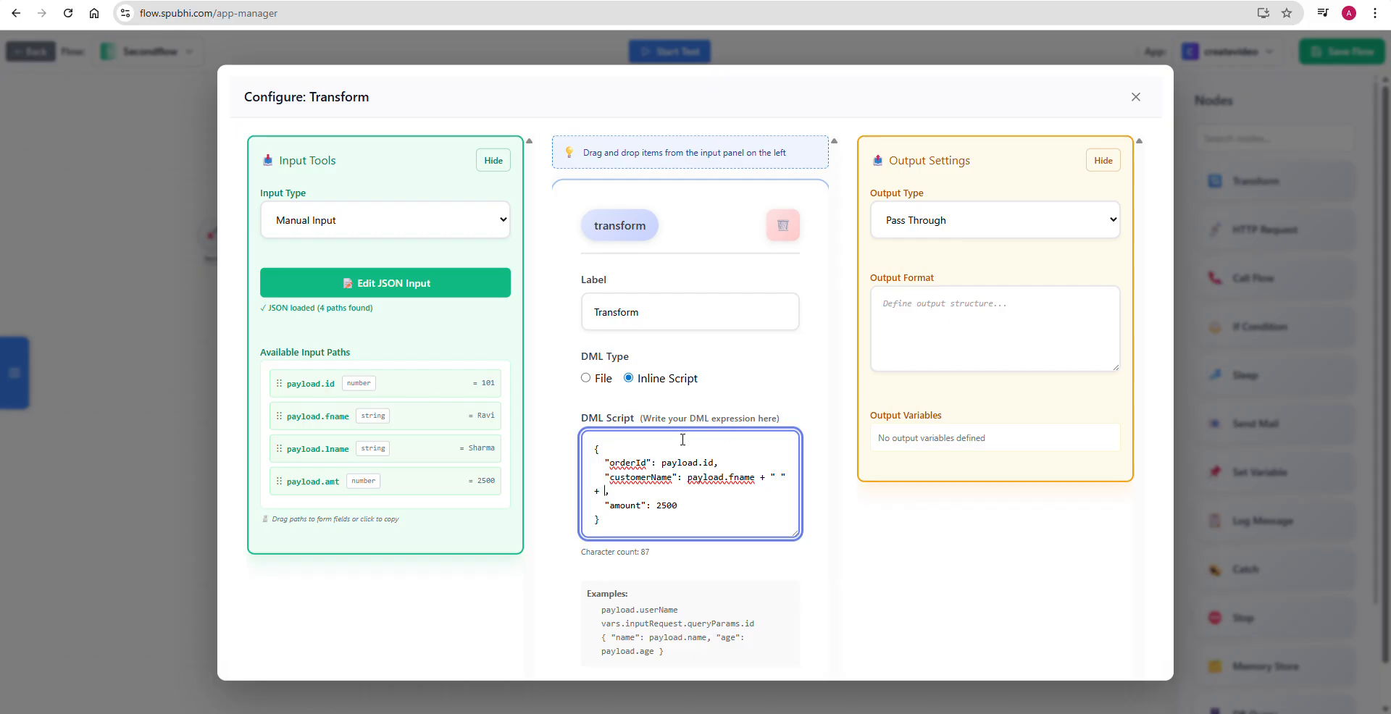
drag(328, 445, 607, 499)
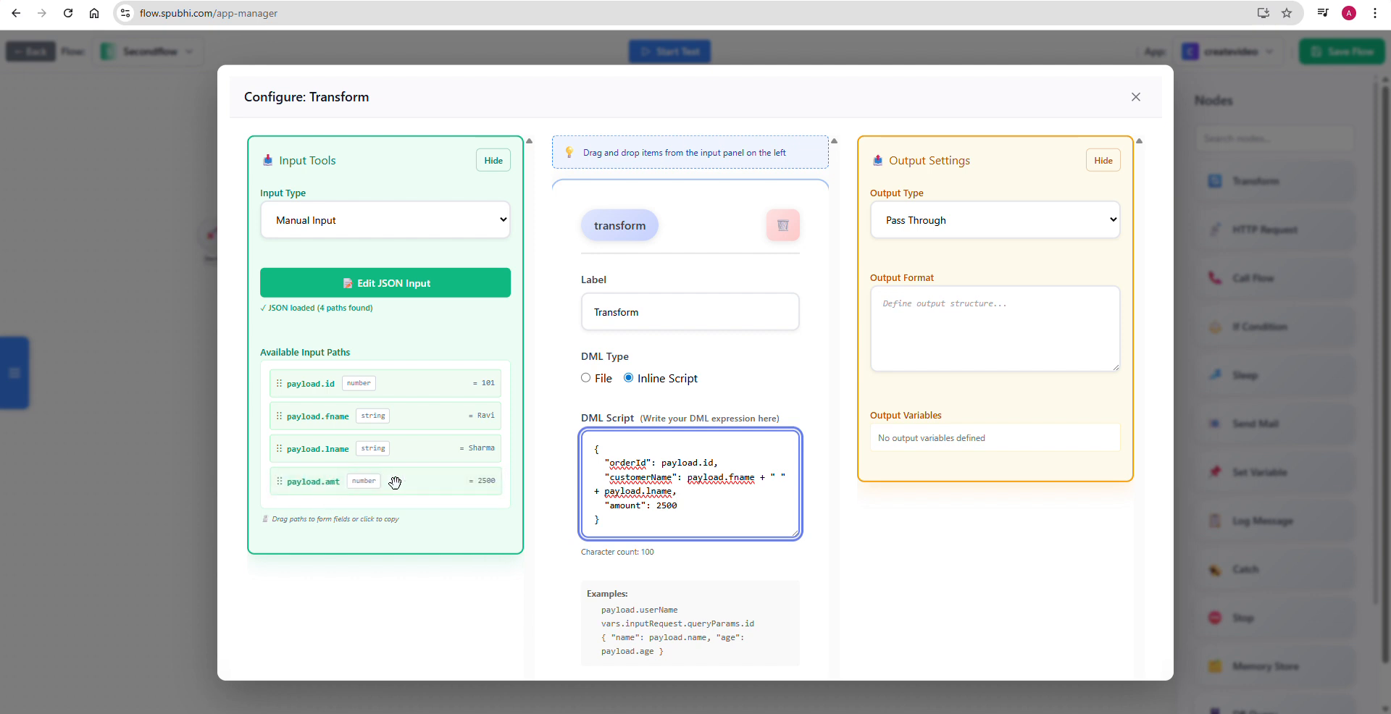
- Replace the amount value in the DML script with the input path payload.amt
double_click(666, 505)
key(BackSpace)
drag(408, 480, 667, 507)
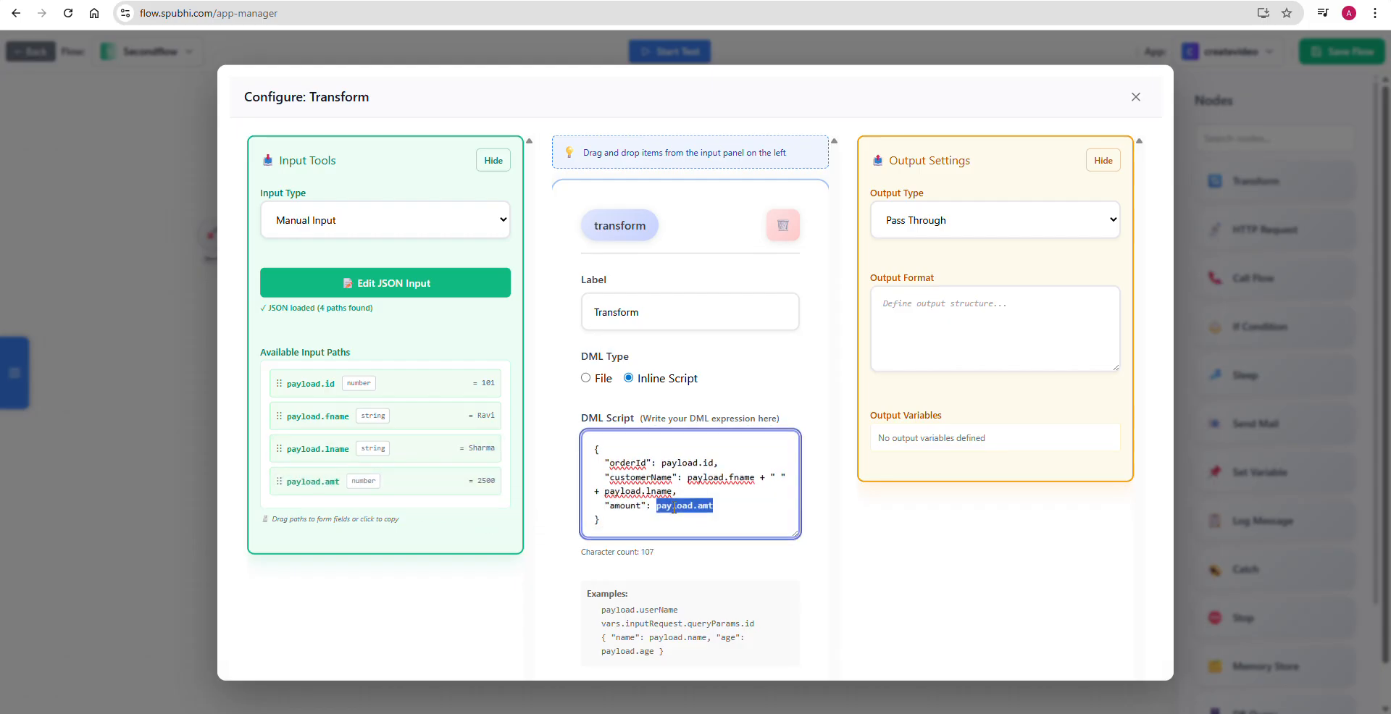
click(729, 497)
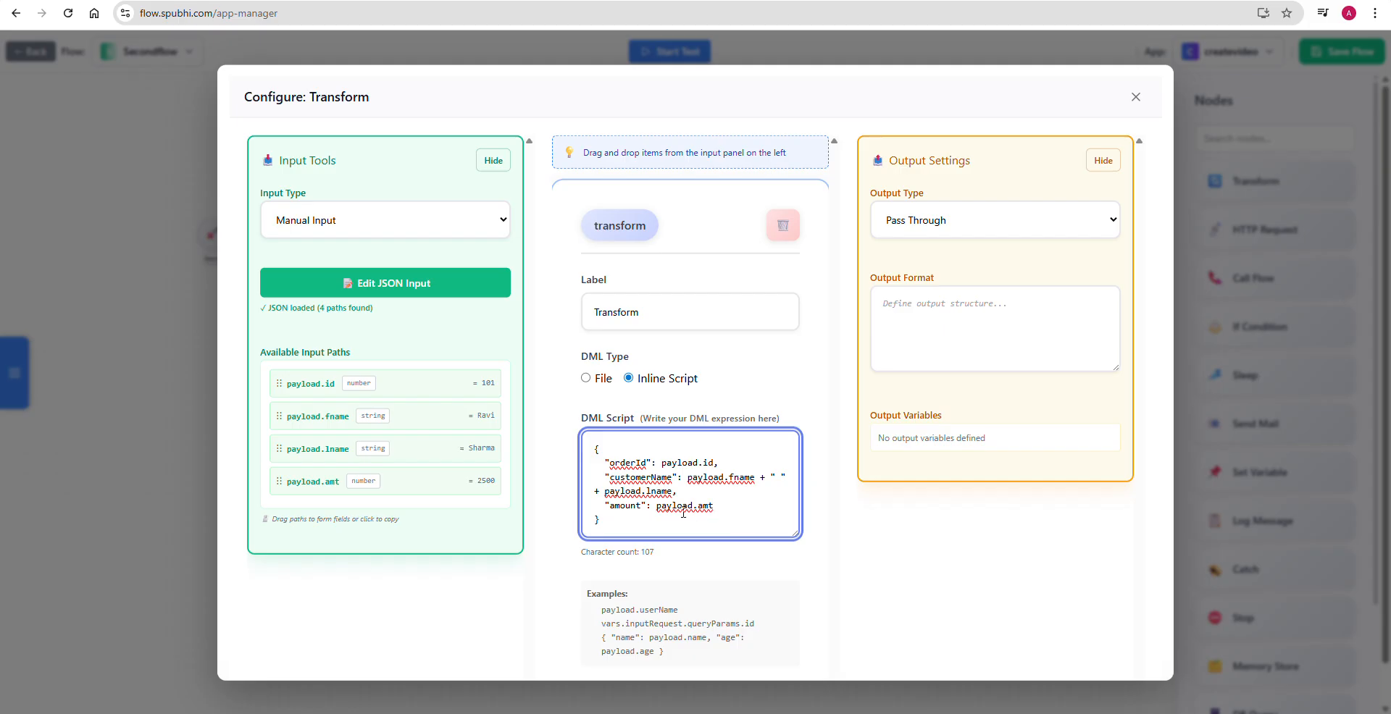
- Close the Transform node's configuration and save the Secondflow flow
click(1136, 97)
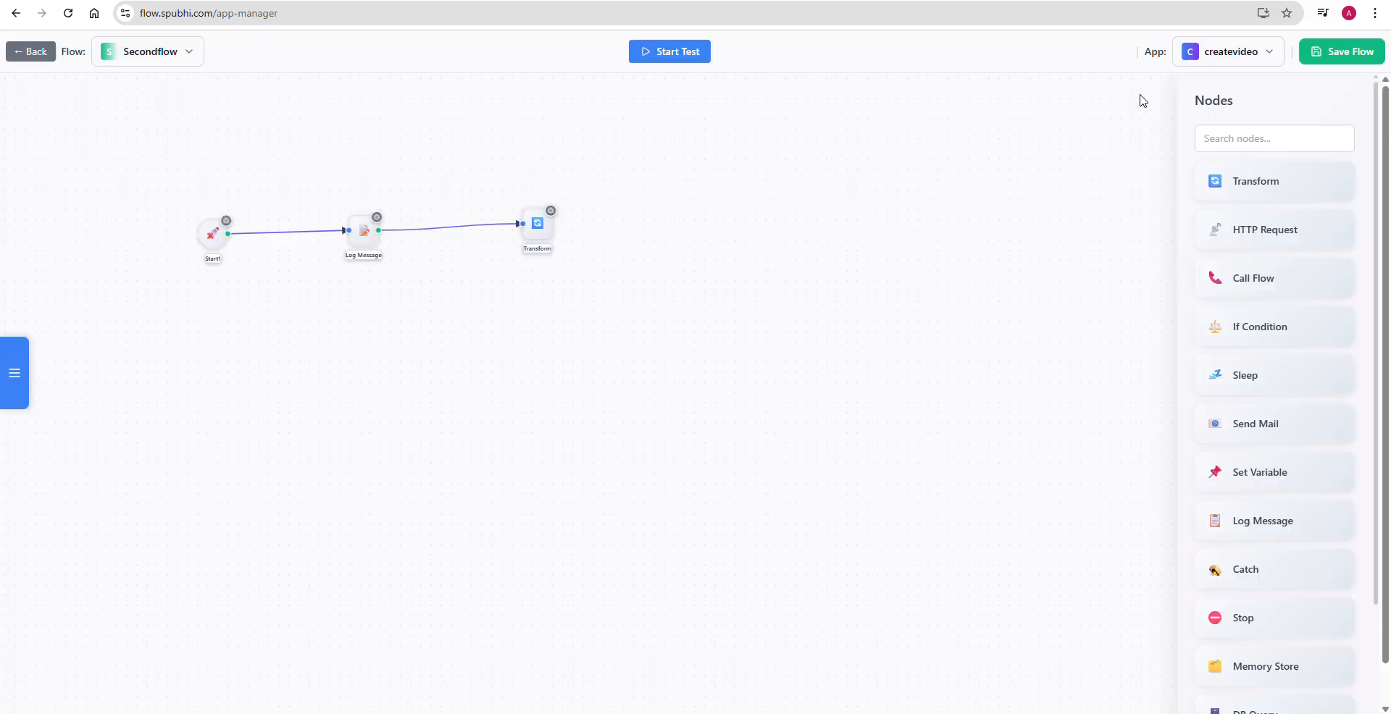
click(1345, 55)
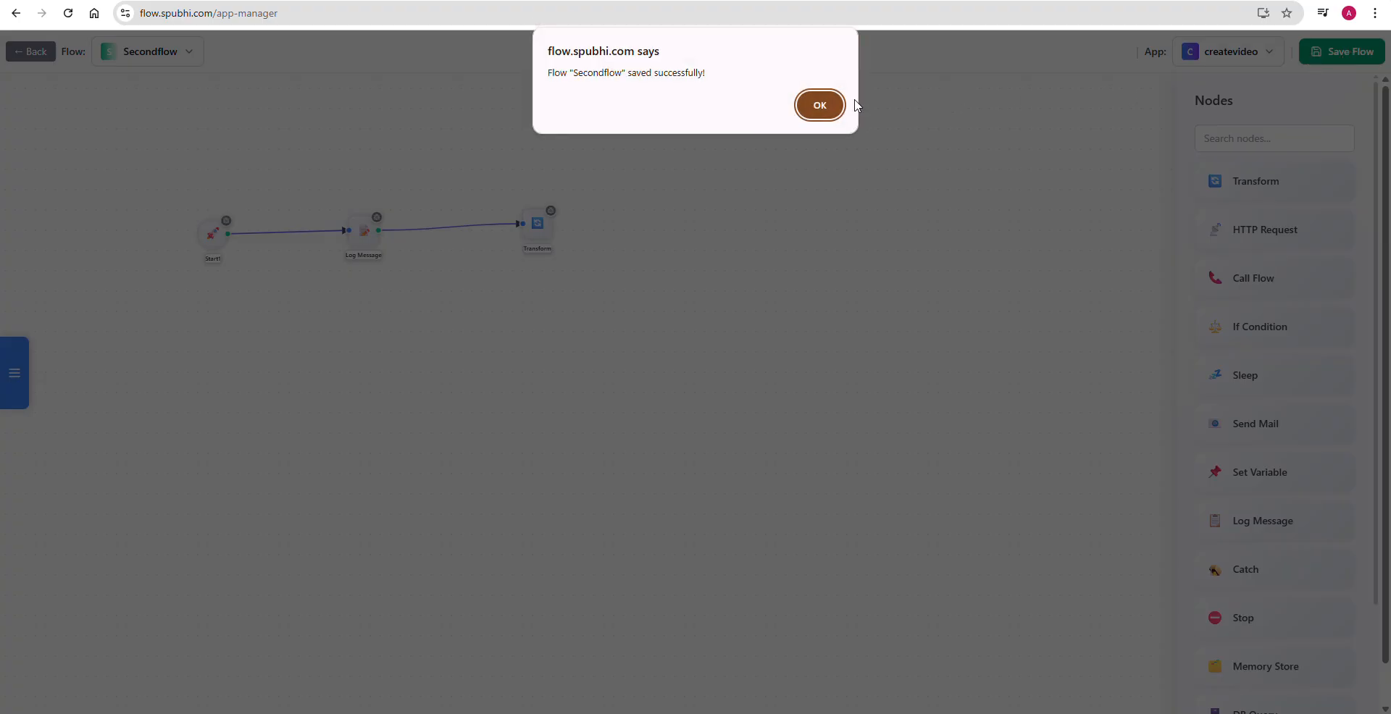
click(825, 106)
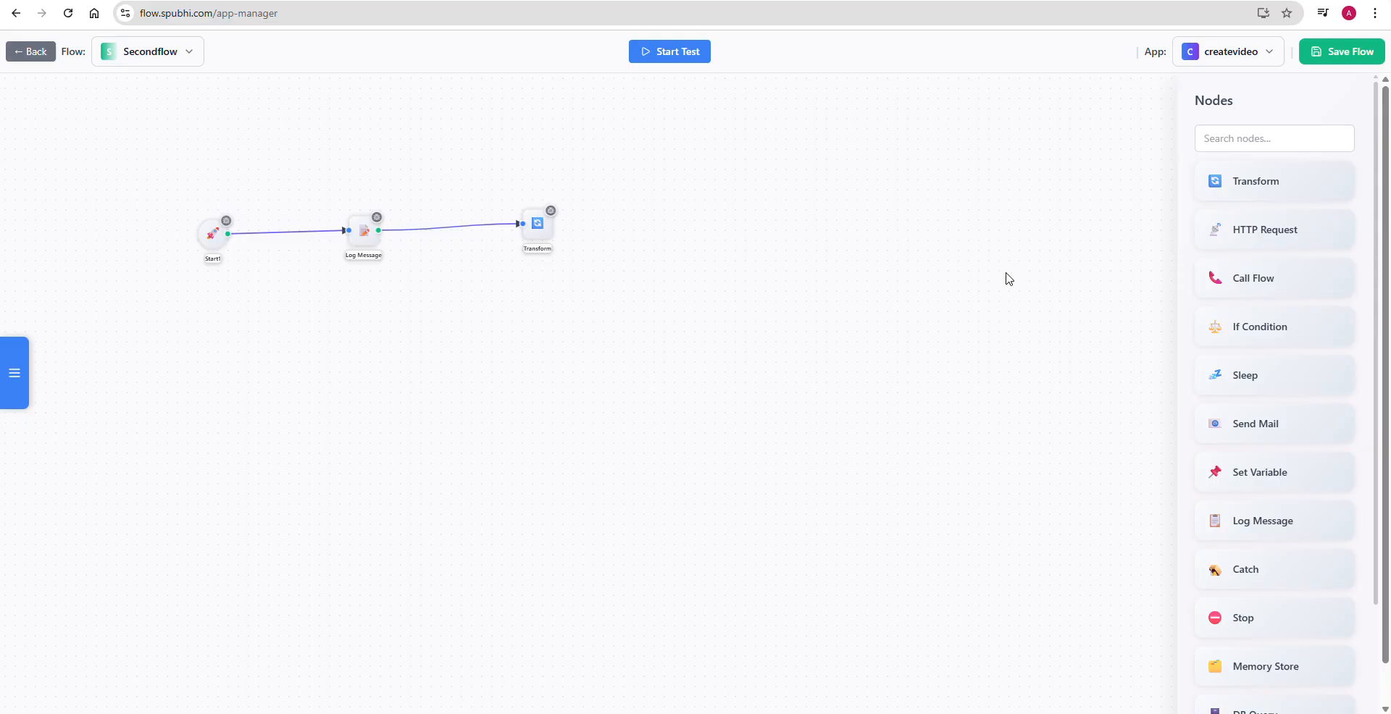
- Cut the selected target JSON with fixed order values from Notepad and switch to the secondflow request in Postman
key(alt+Tab)
key(alt+Tab)
key(Tab)
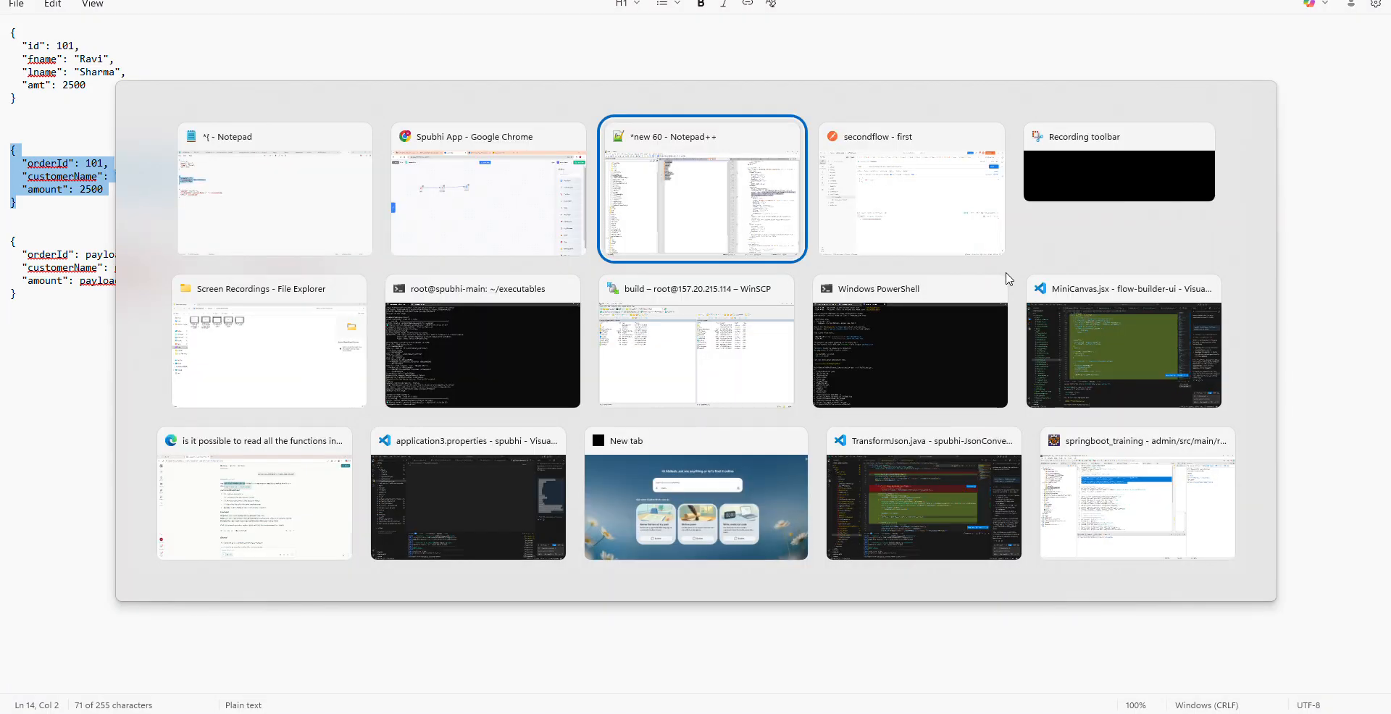
key(Tab)
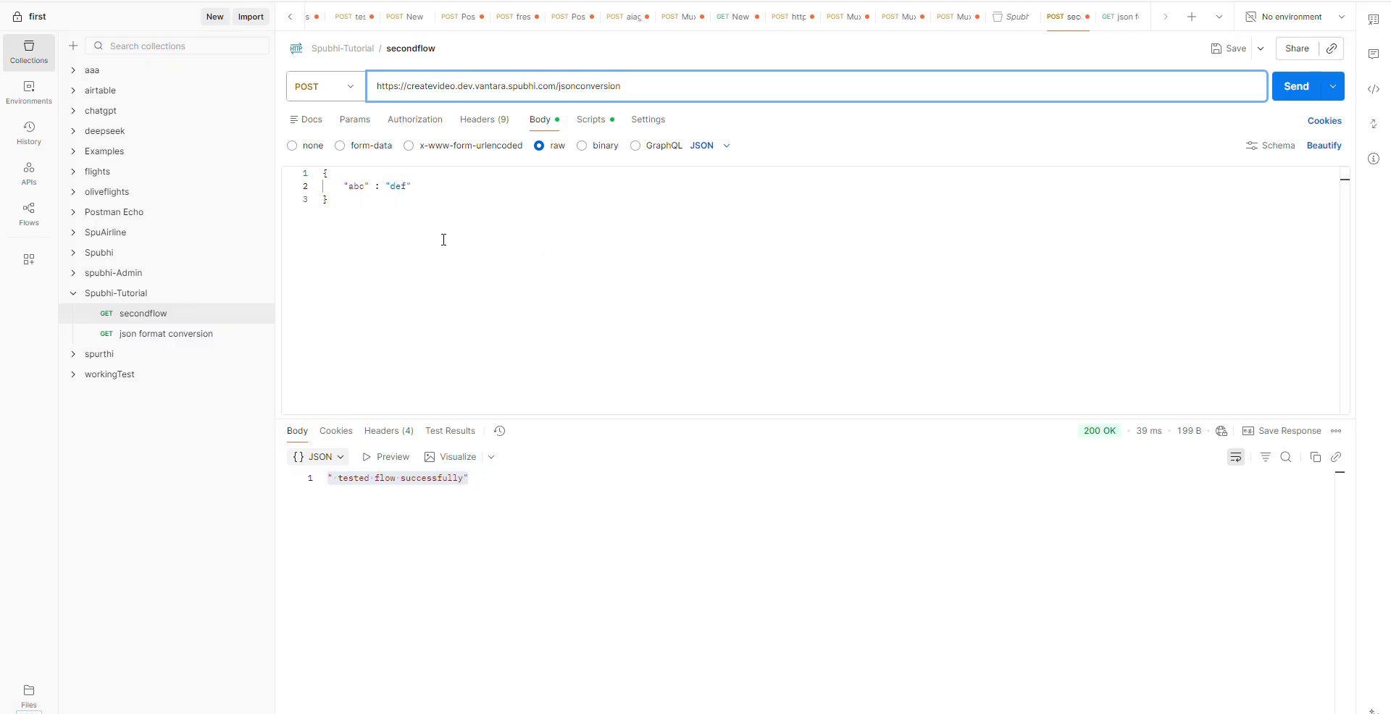
key(alt+Tab)
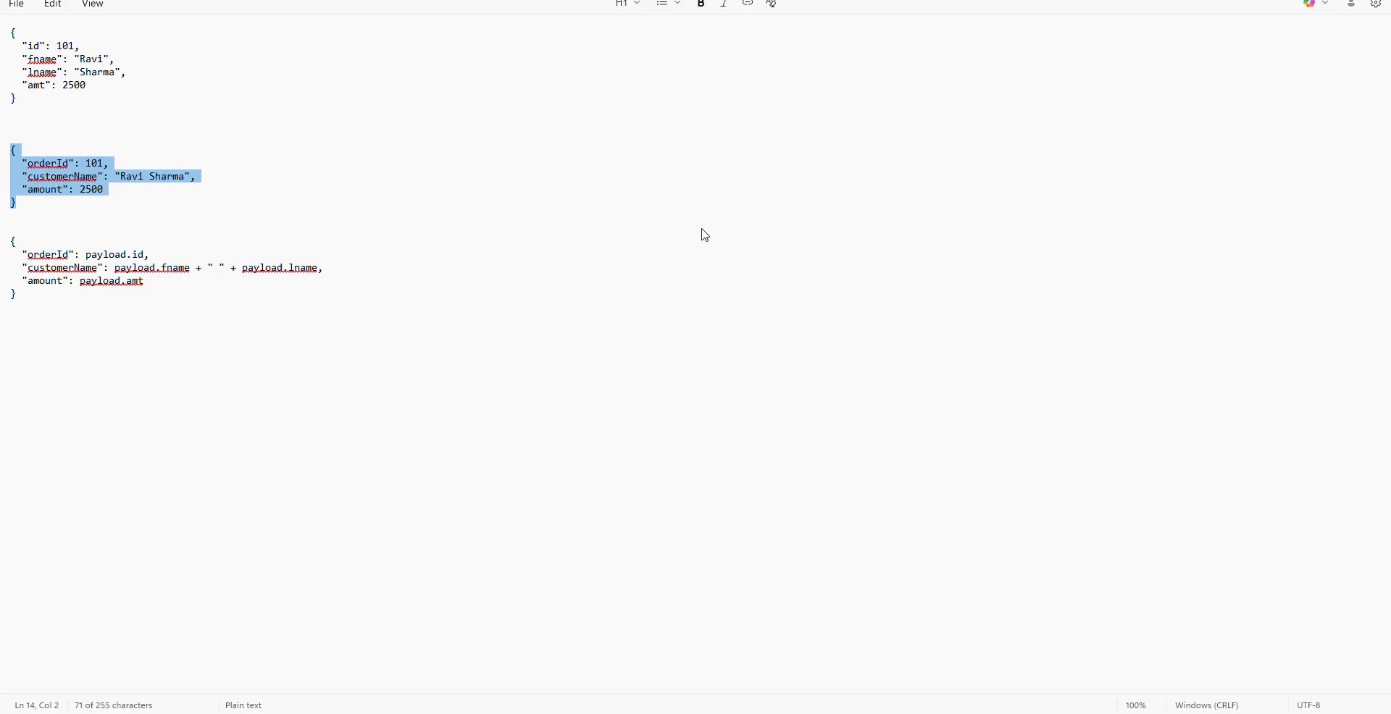
key(ctrl+x)
key(alt+Tab)
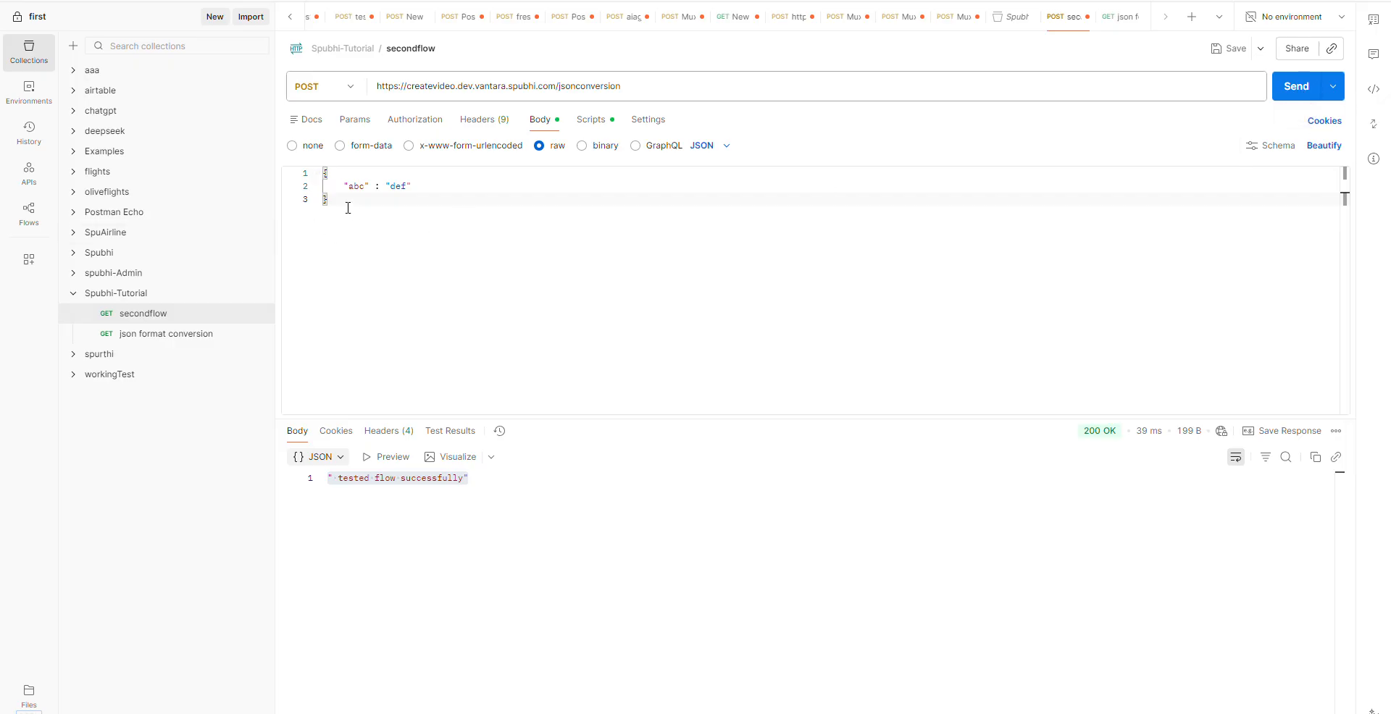
- Send the jsonconversion request with its existing "abc" body and examine orderId, customerName and amount in the response
drag(331, 213, 319, 176)
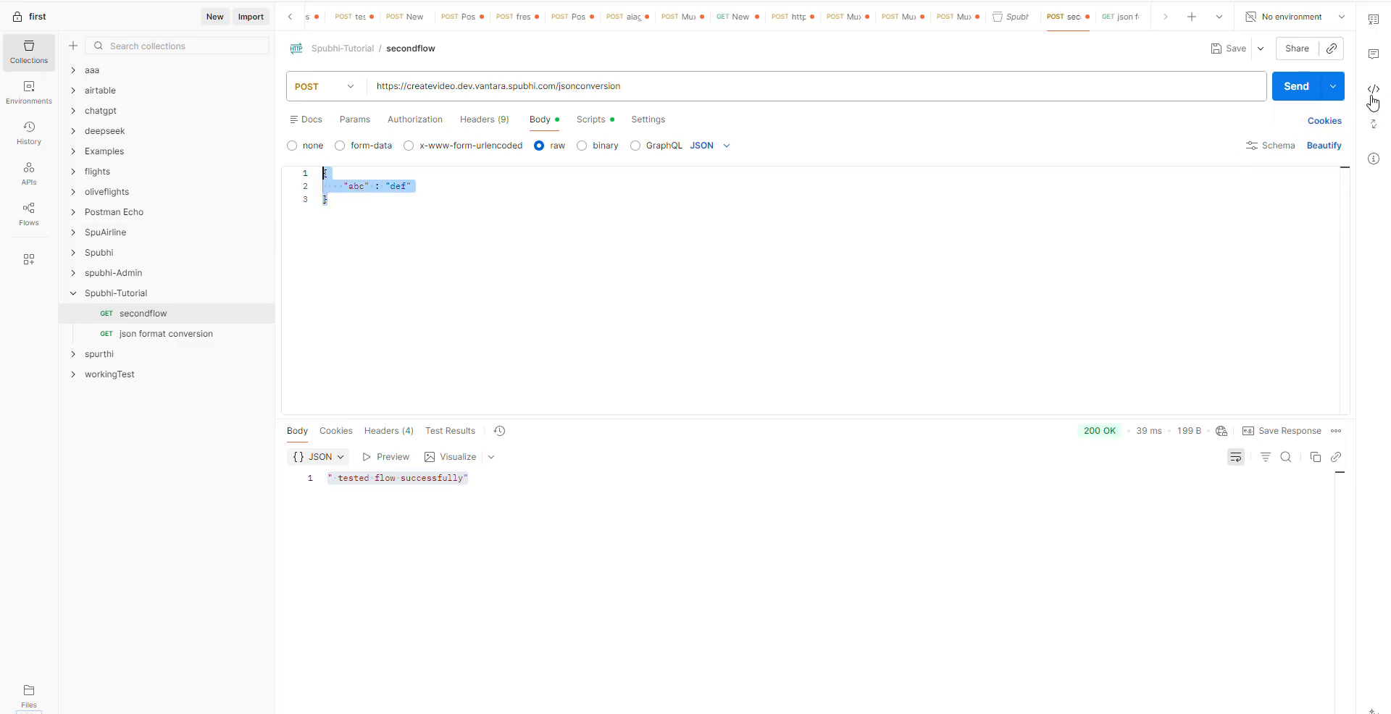
click(1293, 90)
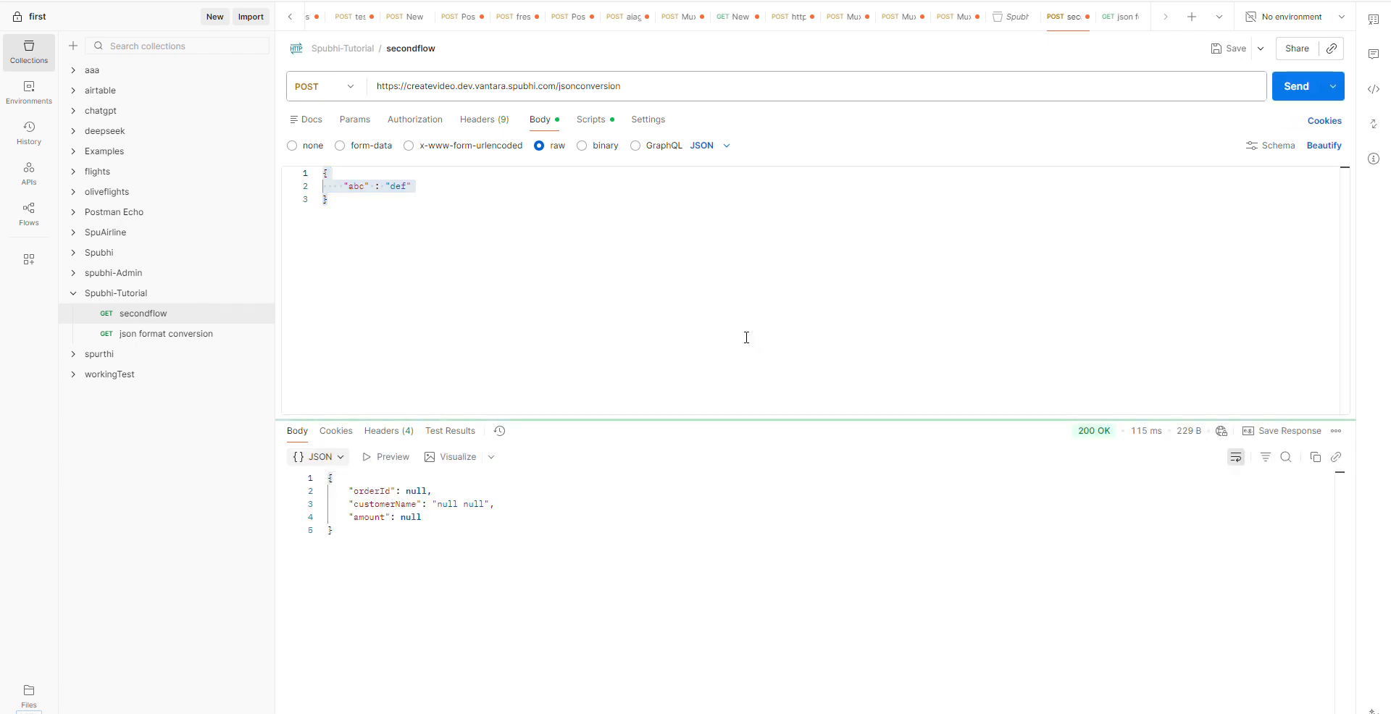
drag(480, 493, 487, 515)
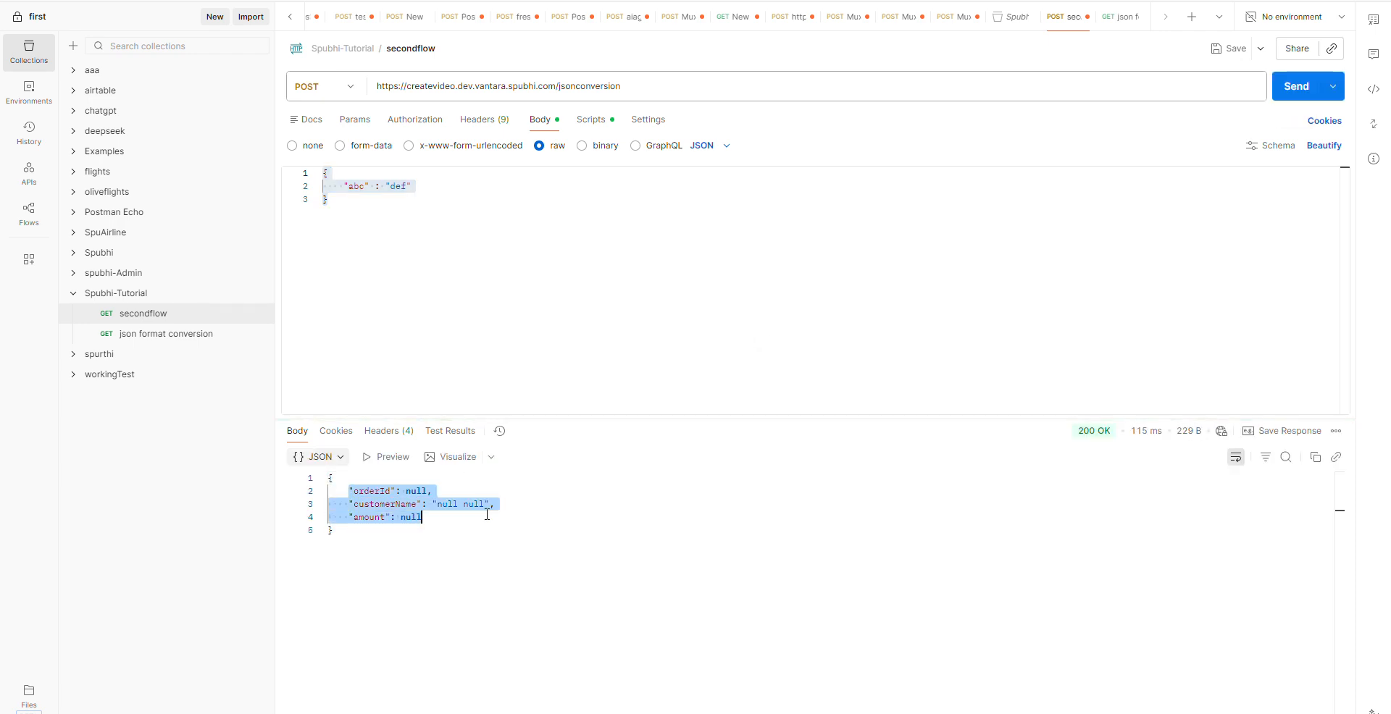
click(450, 519)
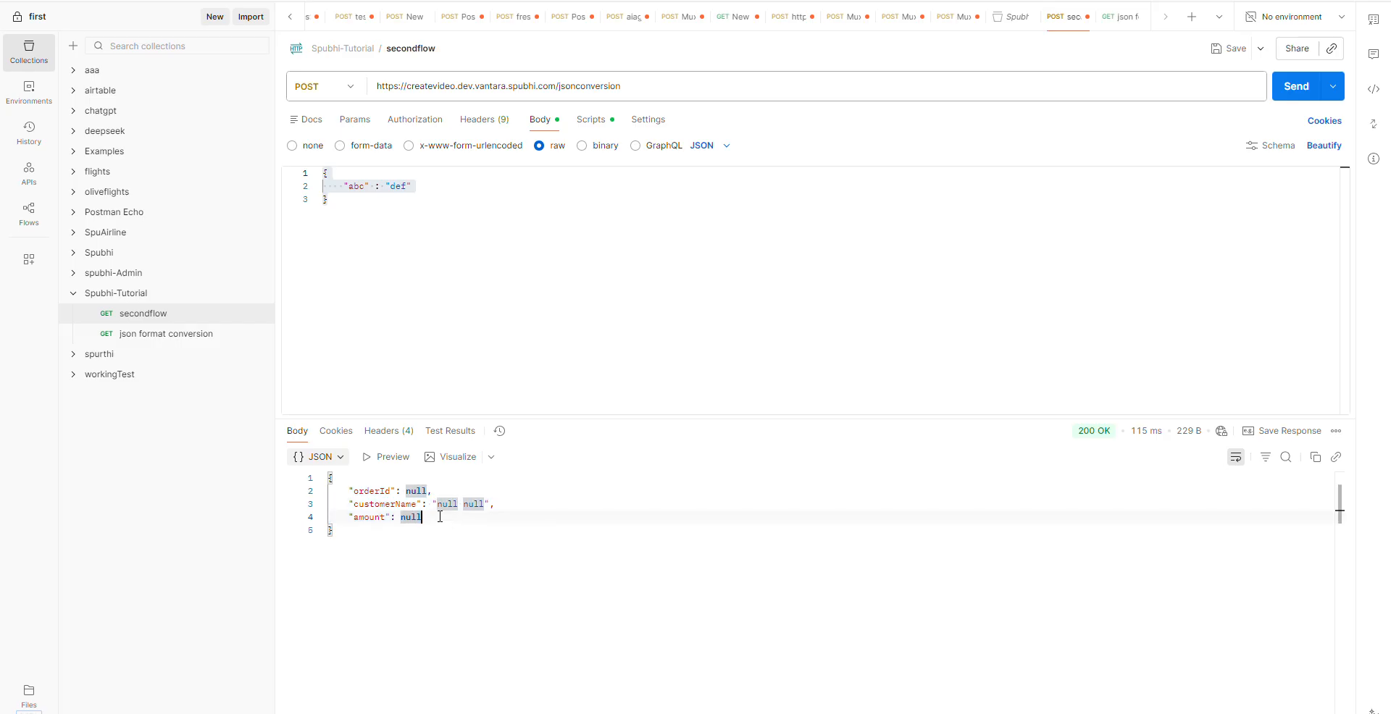
click(532, 496)
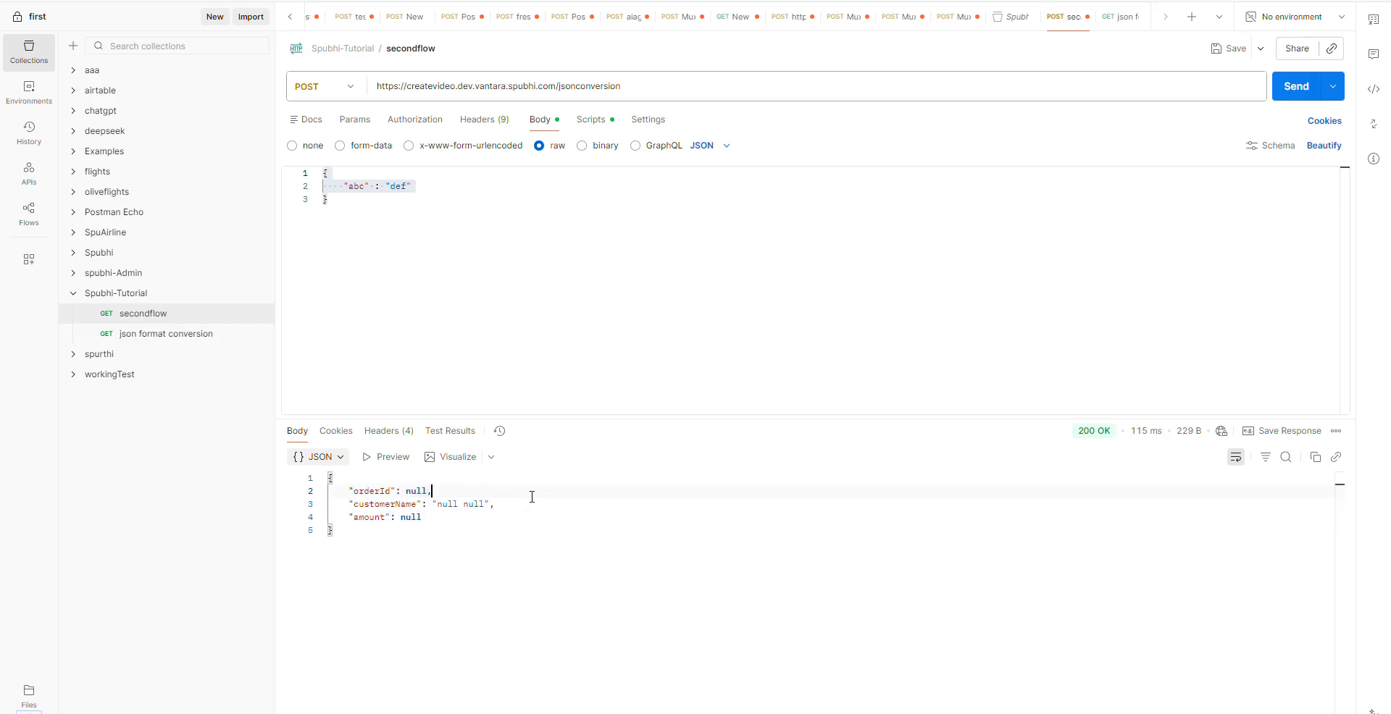
double_click(414, 518)
double_click(376, 491)
drag(423, 517, 356, 492)
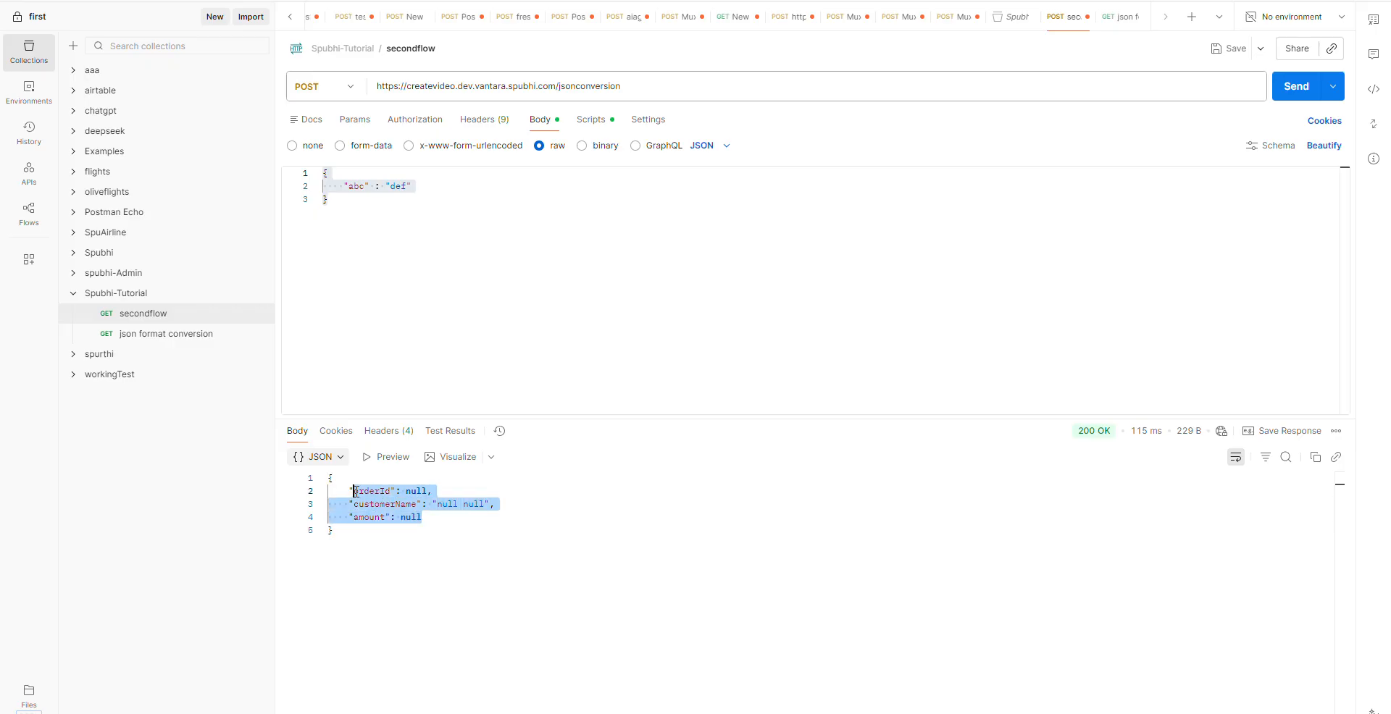
click(720, 508)
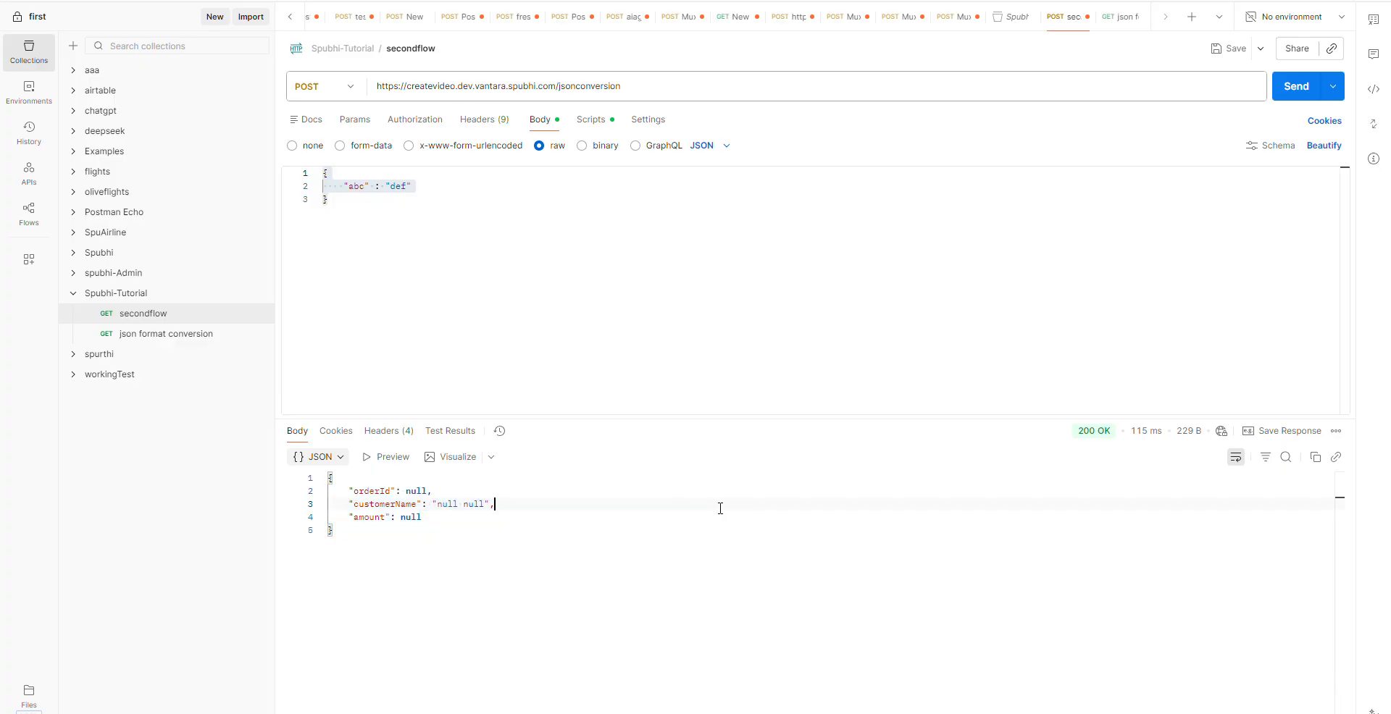
- Replace the Postman request body with the sample id, fname, lname and amt JSON from Notepad and send the request
key(alt+Tab)
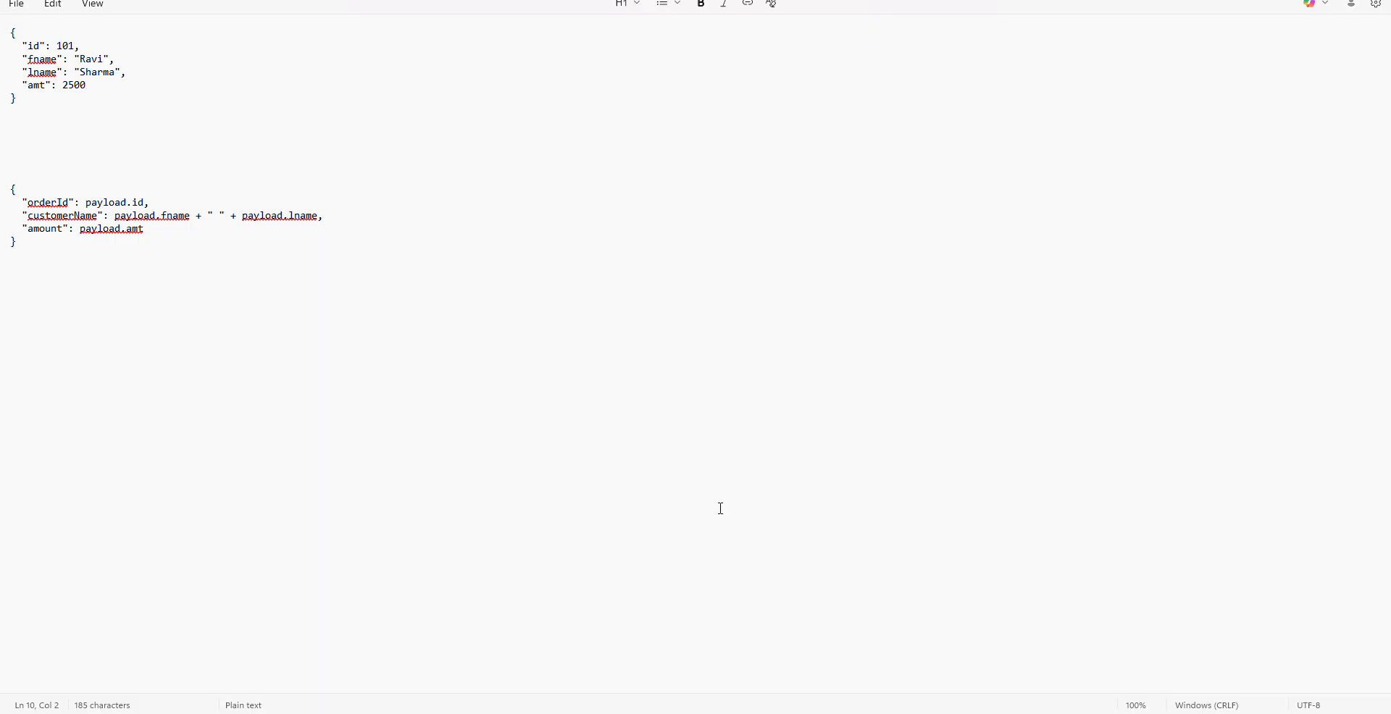
drag(31, 94, 1, 34)
key(alt+Tab)
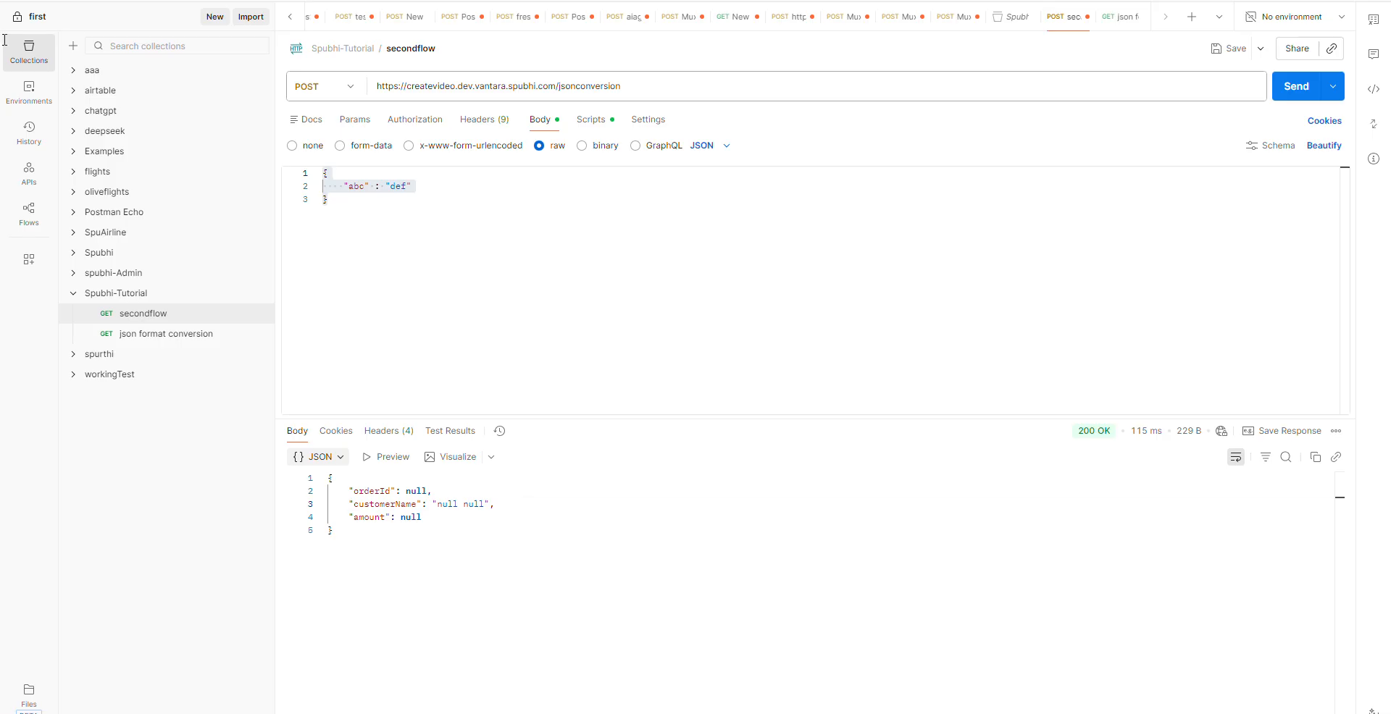
click(395, 282)
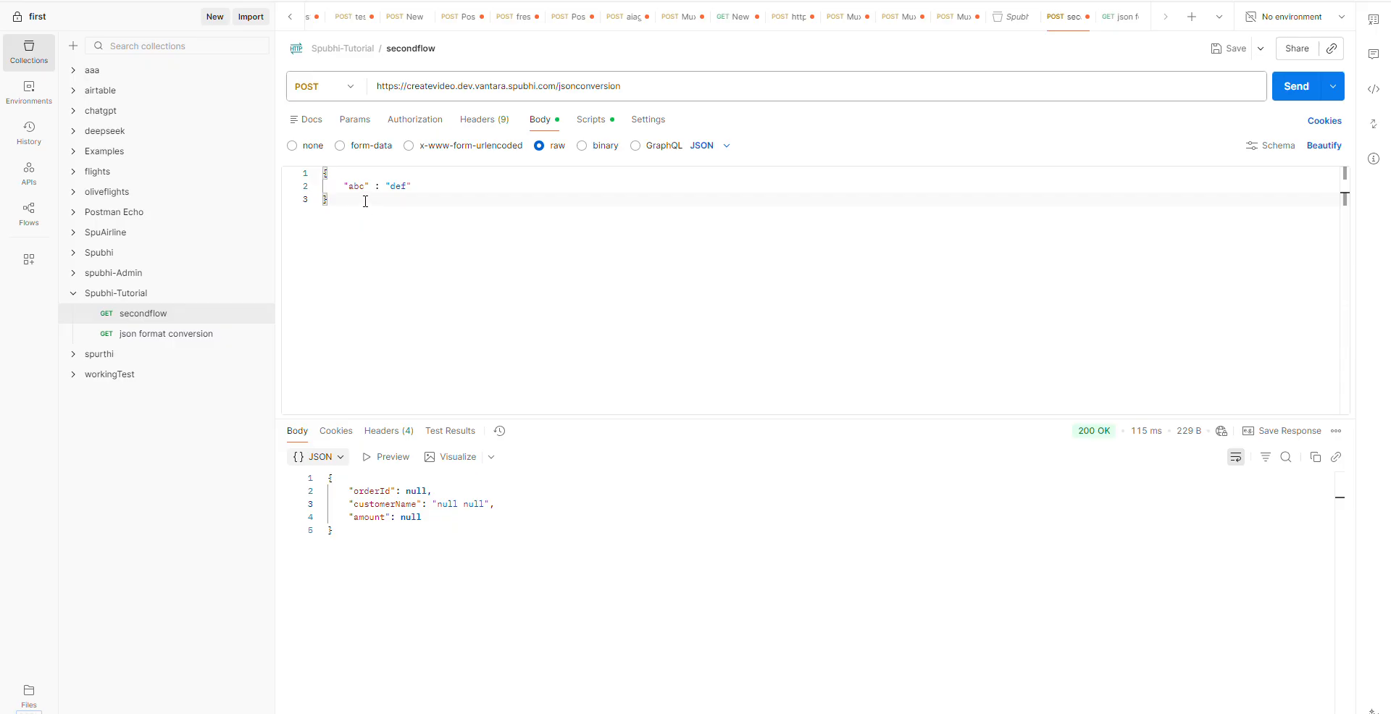
drag(367, 203, 302, 177)
key(ctrl+v)
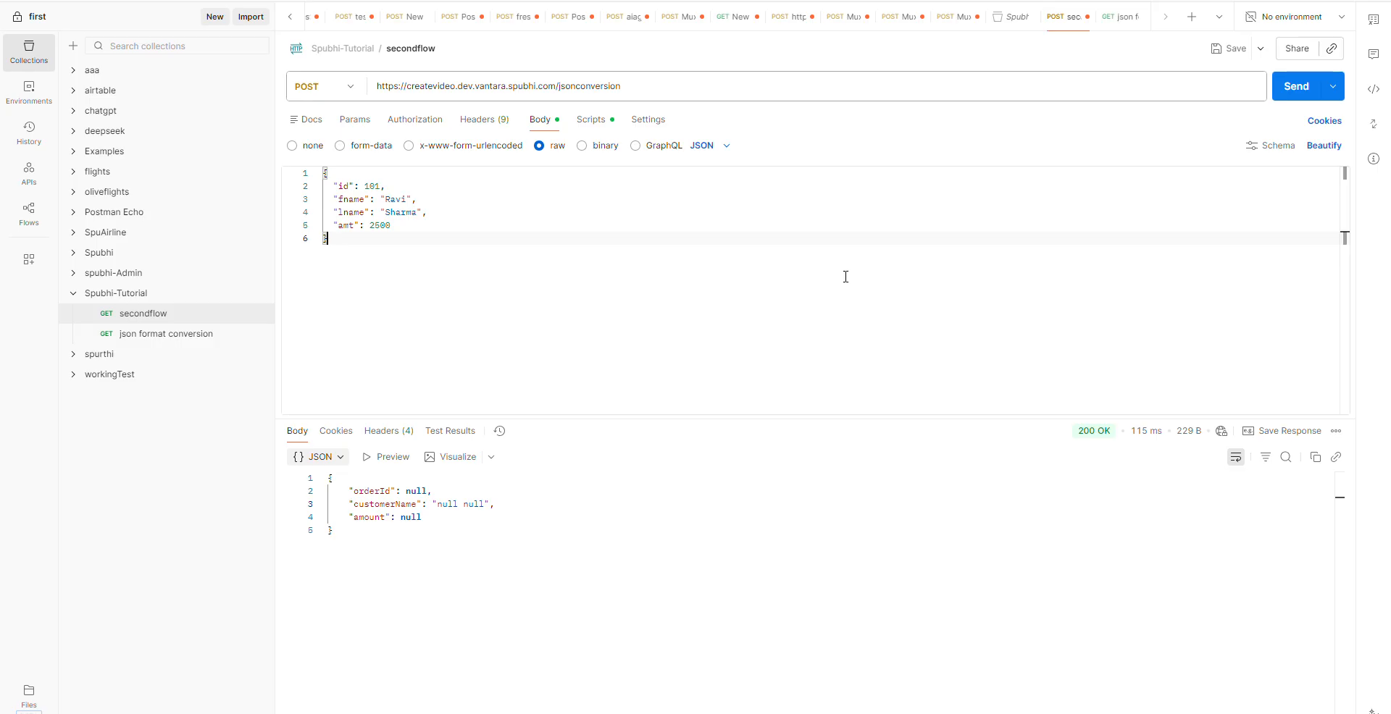
click(1296, 86)
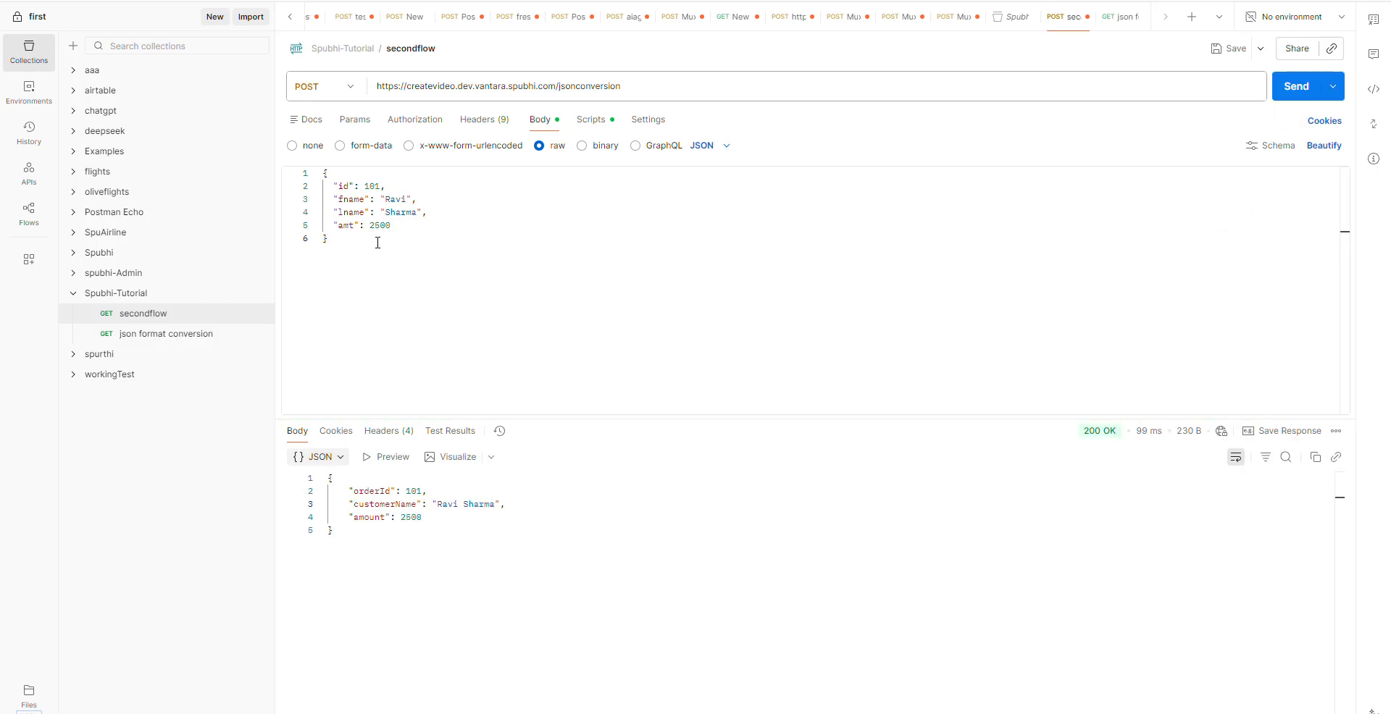
- Set id to 103 in the request body and replace the fname value with a different first name
double_click(396, 199)
double_click(395, 214)
double_click(377, 186)
text(103)
double_click(395, 199)
key(BackSpace)
key(BackSpace)
key(BackSpace)
key(BackSpace)
text(guru)
- Change the amt value in the request body and send the request again
drag(370, 225, 506, 222)
key(Left)
key(BackSpace)
text(3)
click(1297, 87)
- Compare the id and amt values in the request body with the mapped amount in the response
double_click(373, 186)
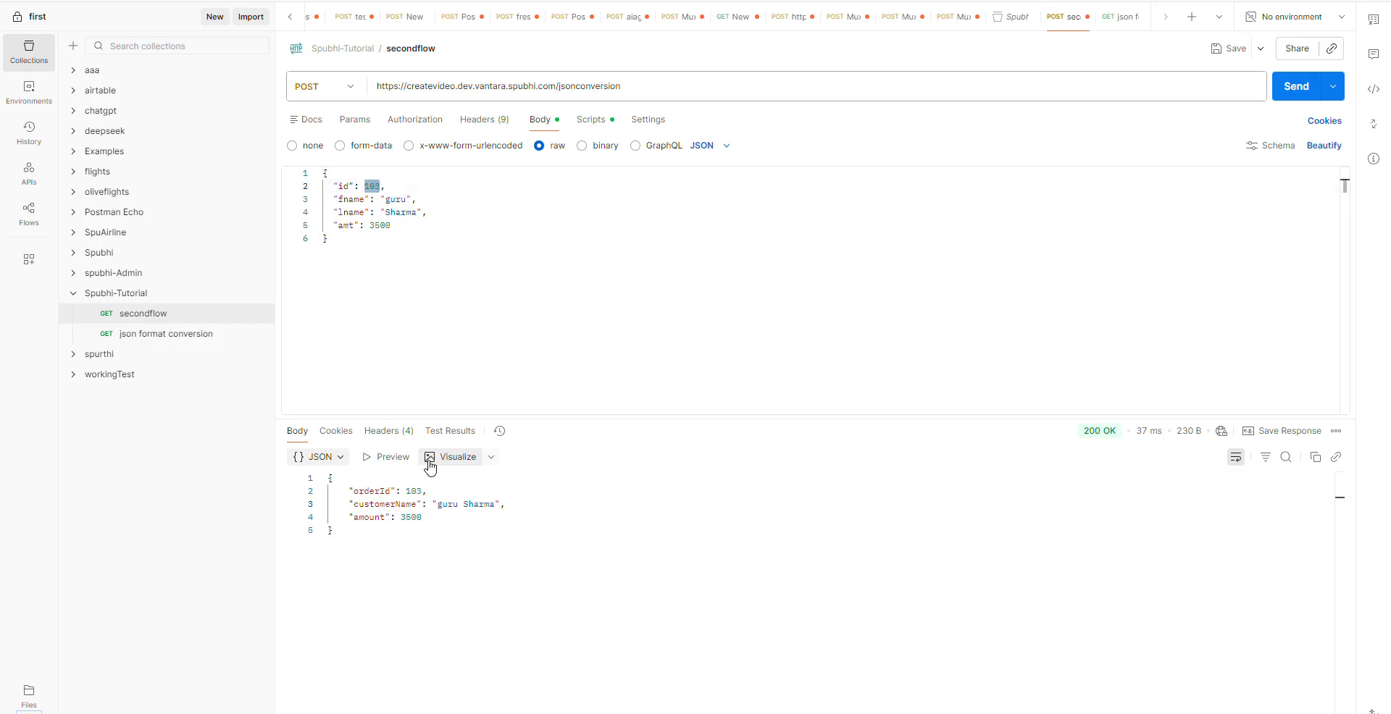
double_click(380, 225)
double_click(411, 518)
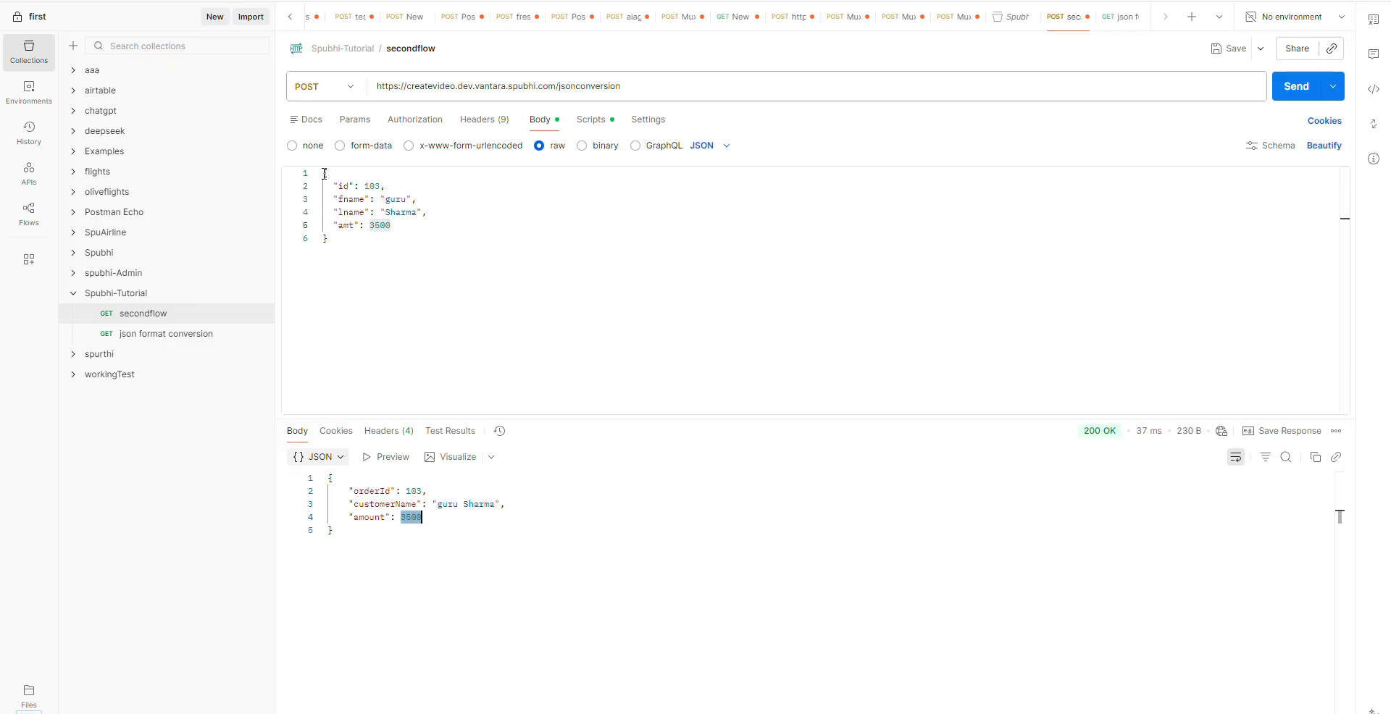
click(350, 237)
key(ctrl+a)
click(395, 272)
- Switch to the Spubhi flow editor in Chrome and review the Transform node's DML script
key(alt+Tab)
key(alt+Tab)
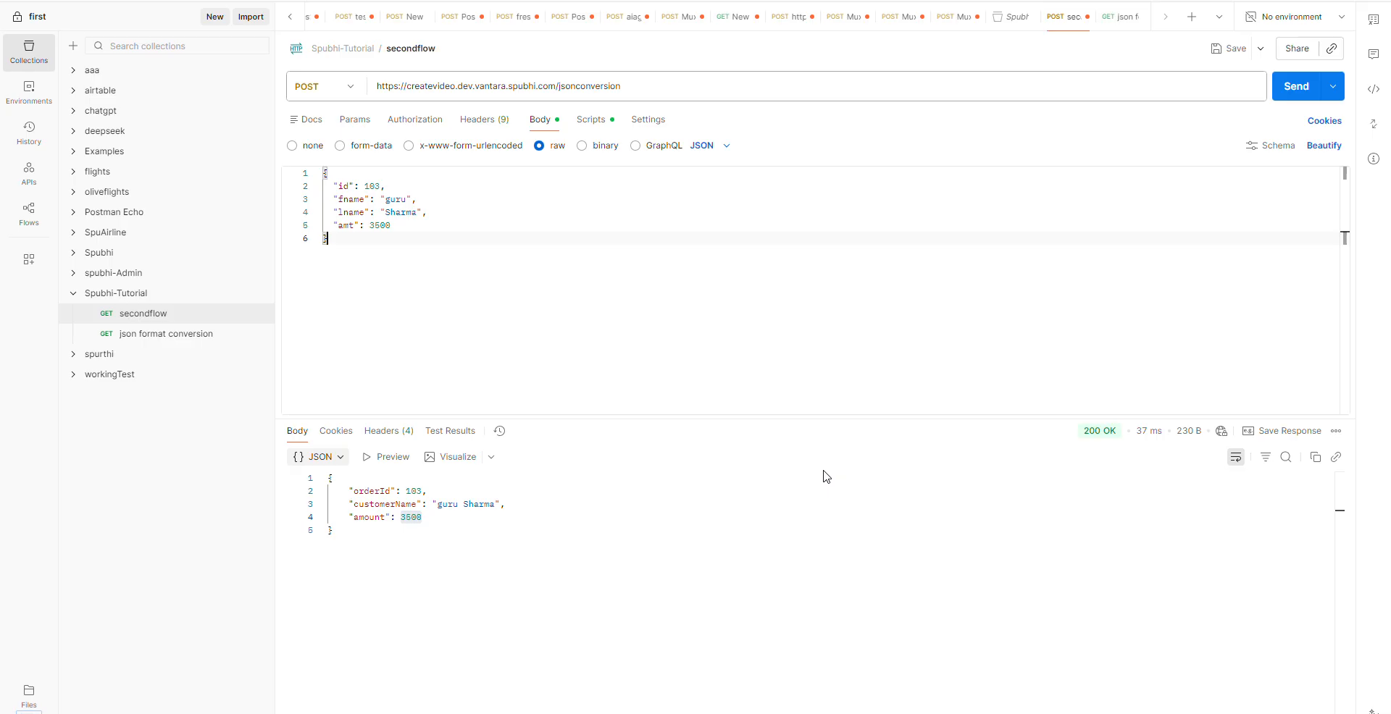
key(alt+Tab)
key(alt+Tab)
key(alt+Tab)
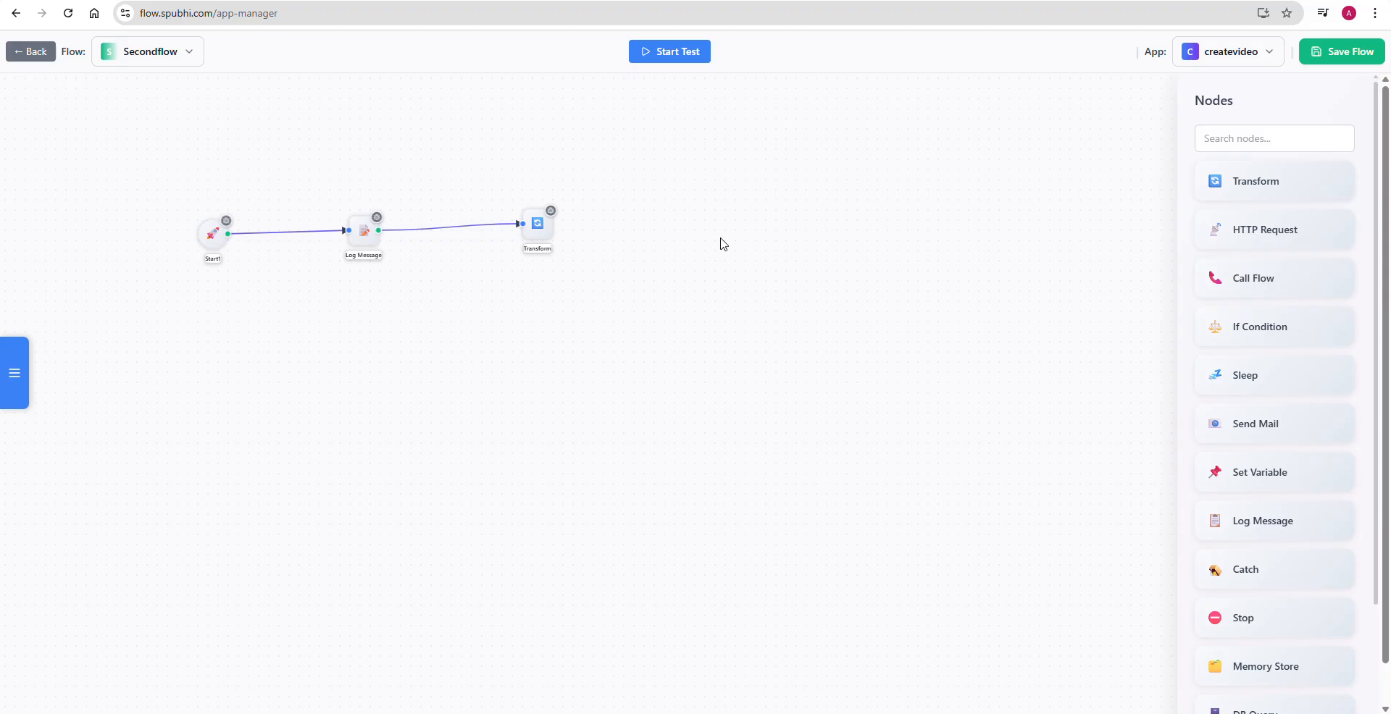
double_click(540, 237)
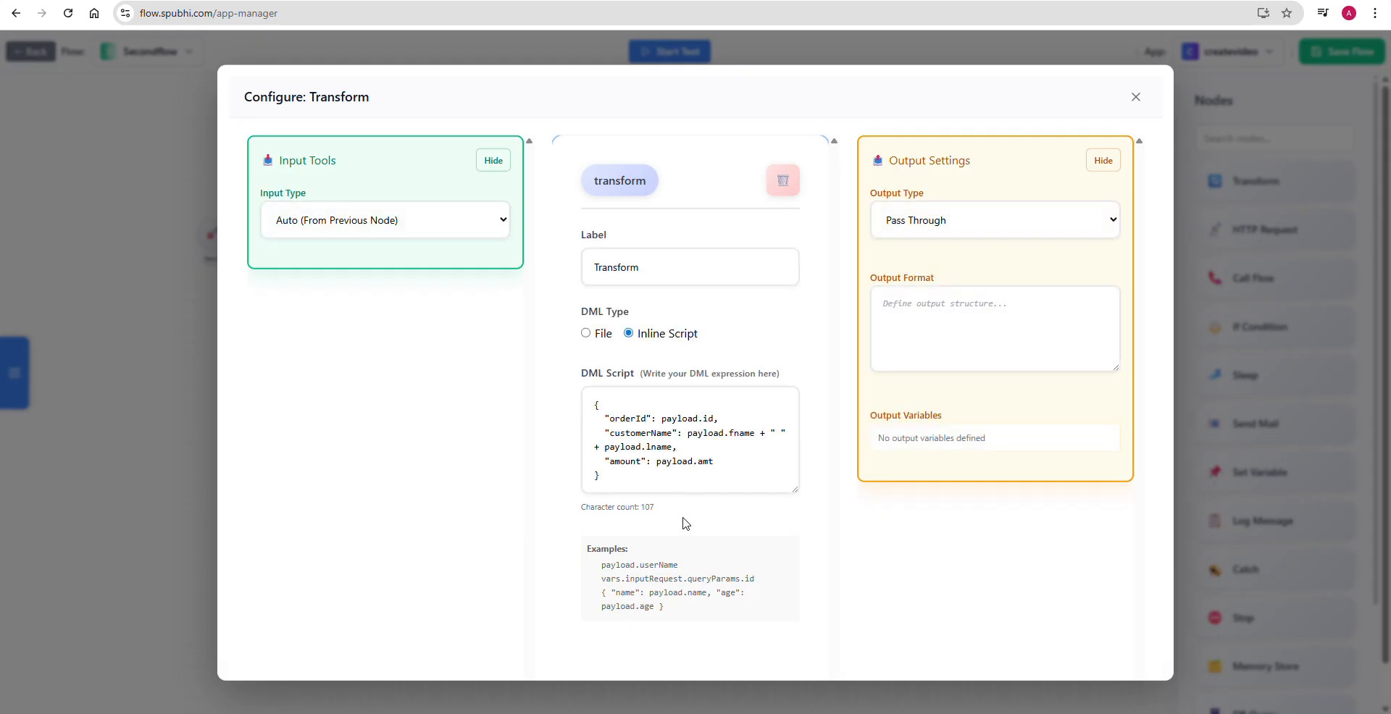
click(591, 432)
shift+click(589, 413)
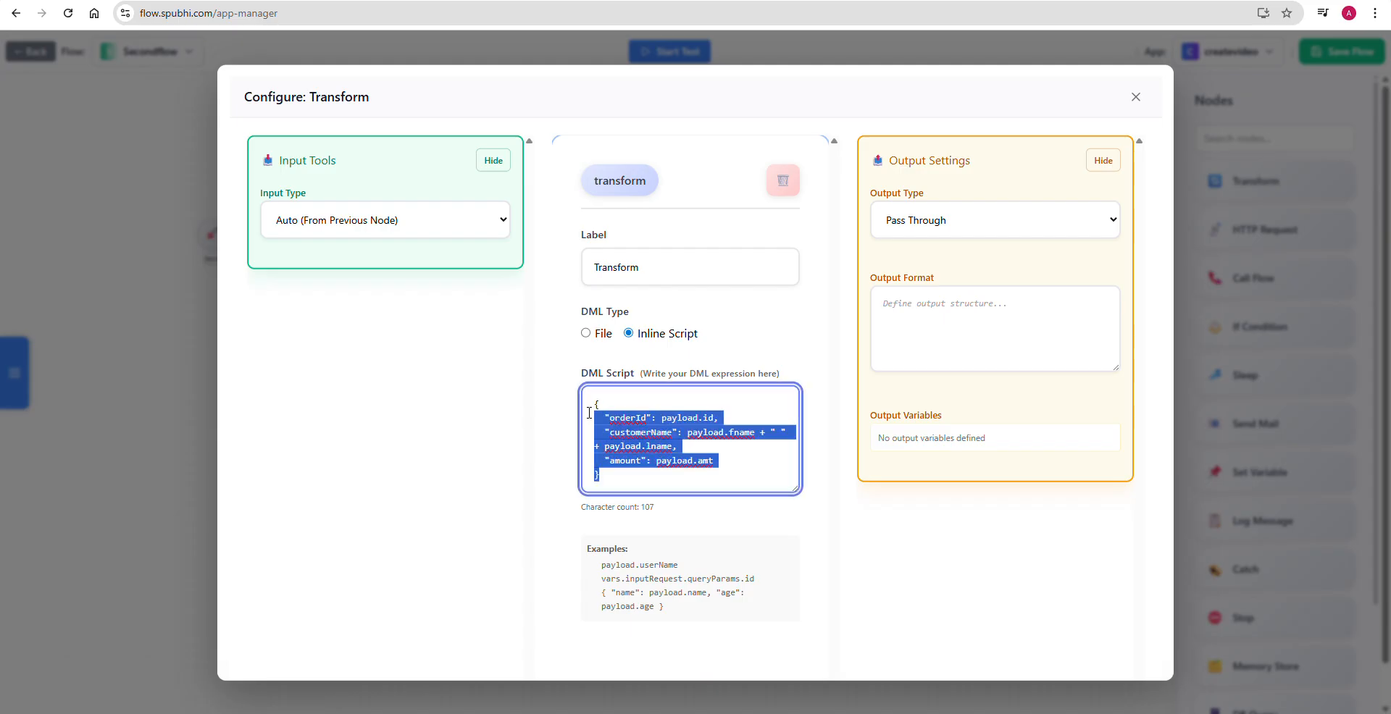
click(656, 491)
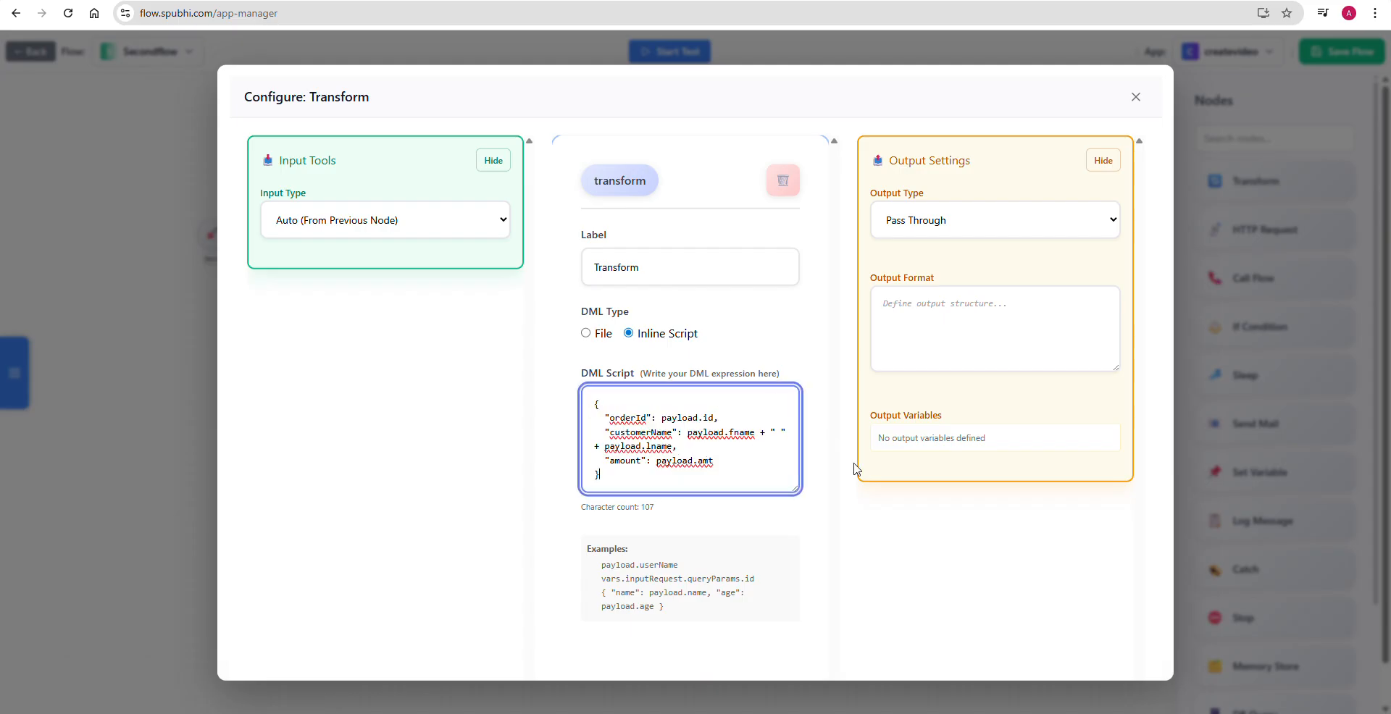
click(1134, 98)
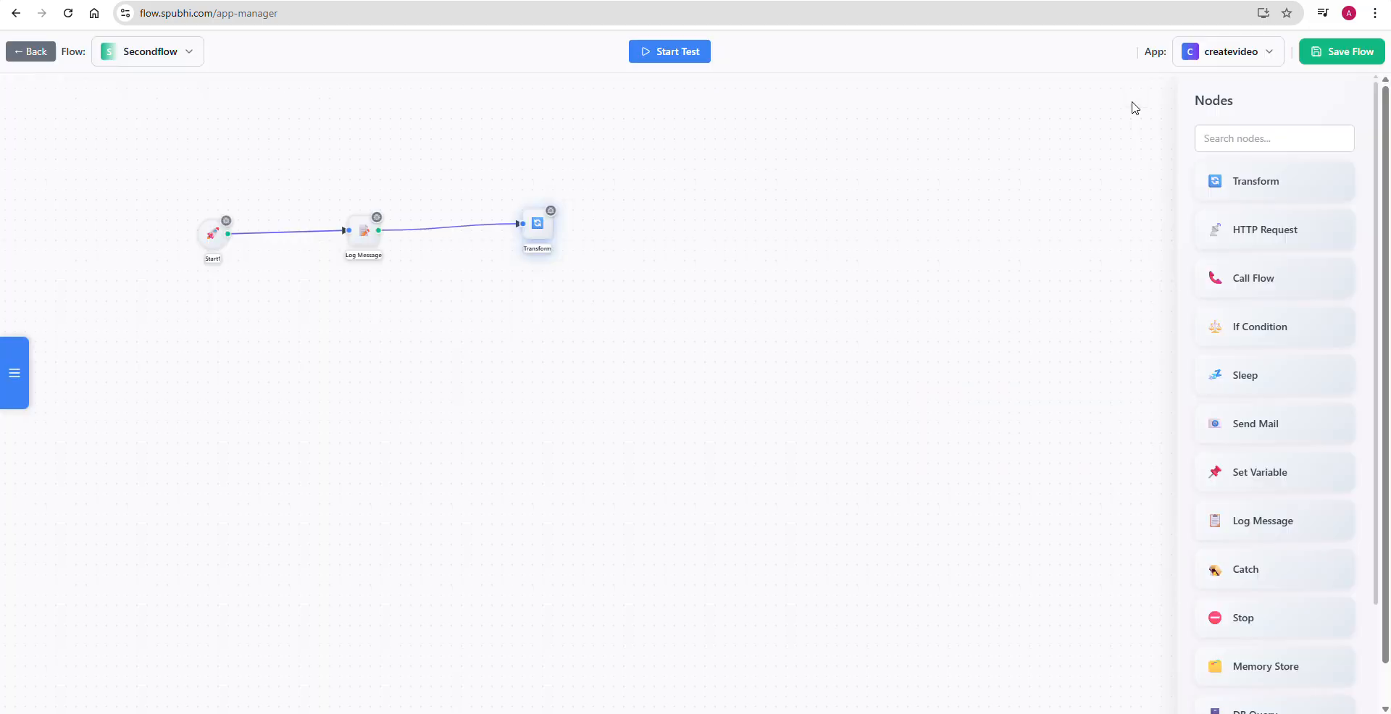
- Review the payload expression in the Log Message node's configuration
double_click(358, 230)
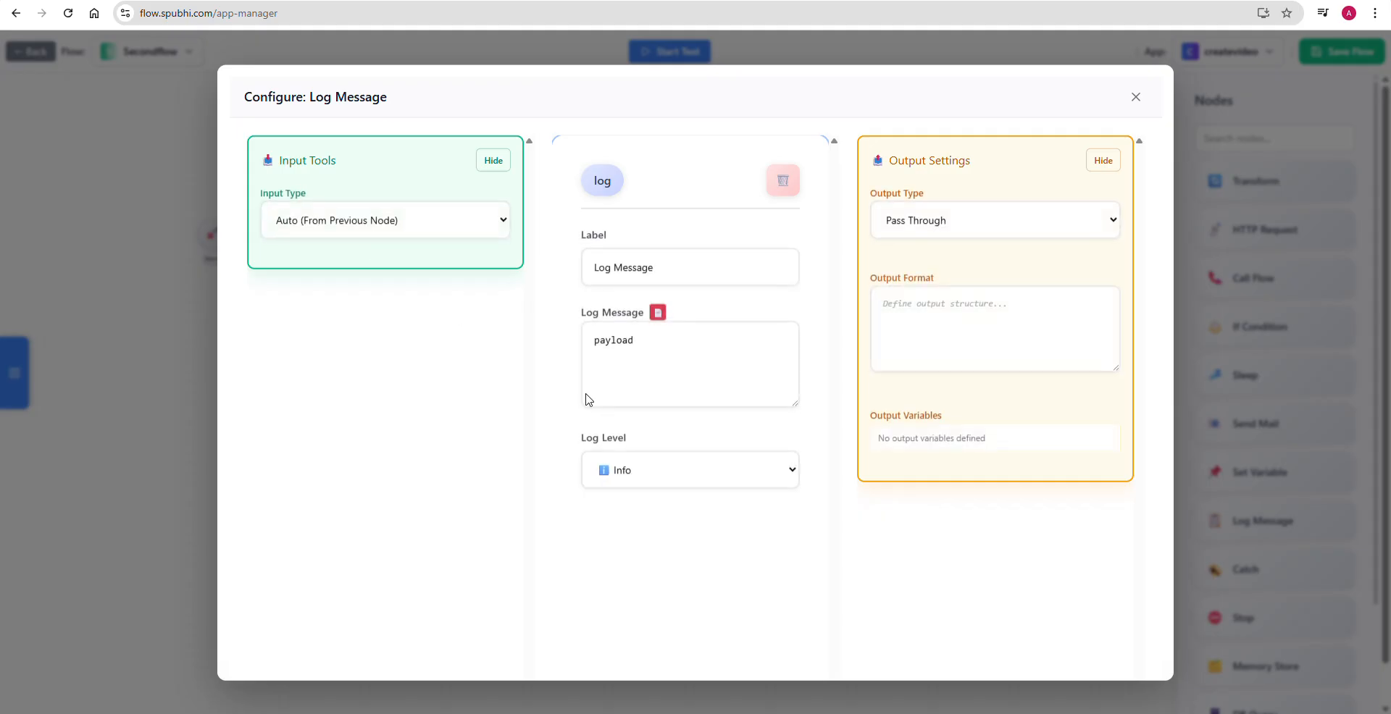
double_click(616, 339)
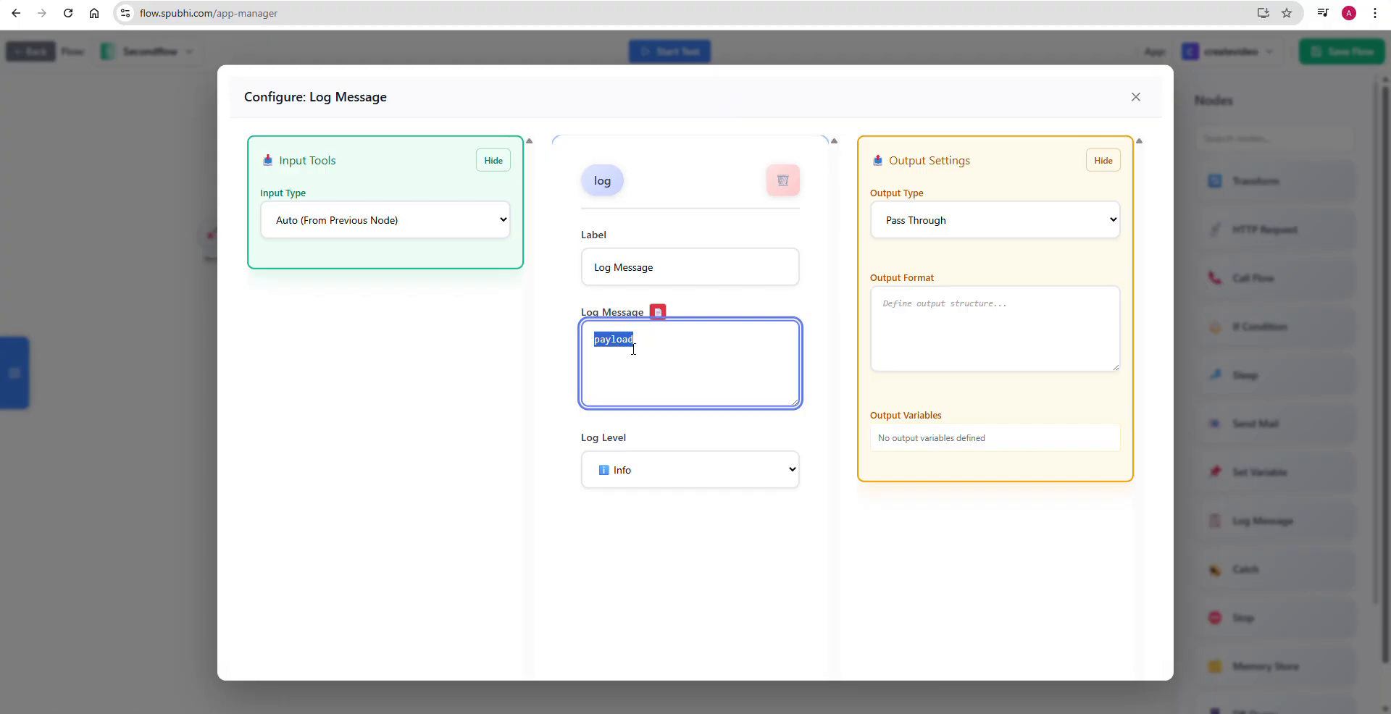
click(1135, 96)
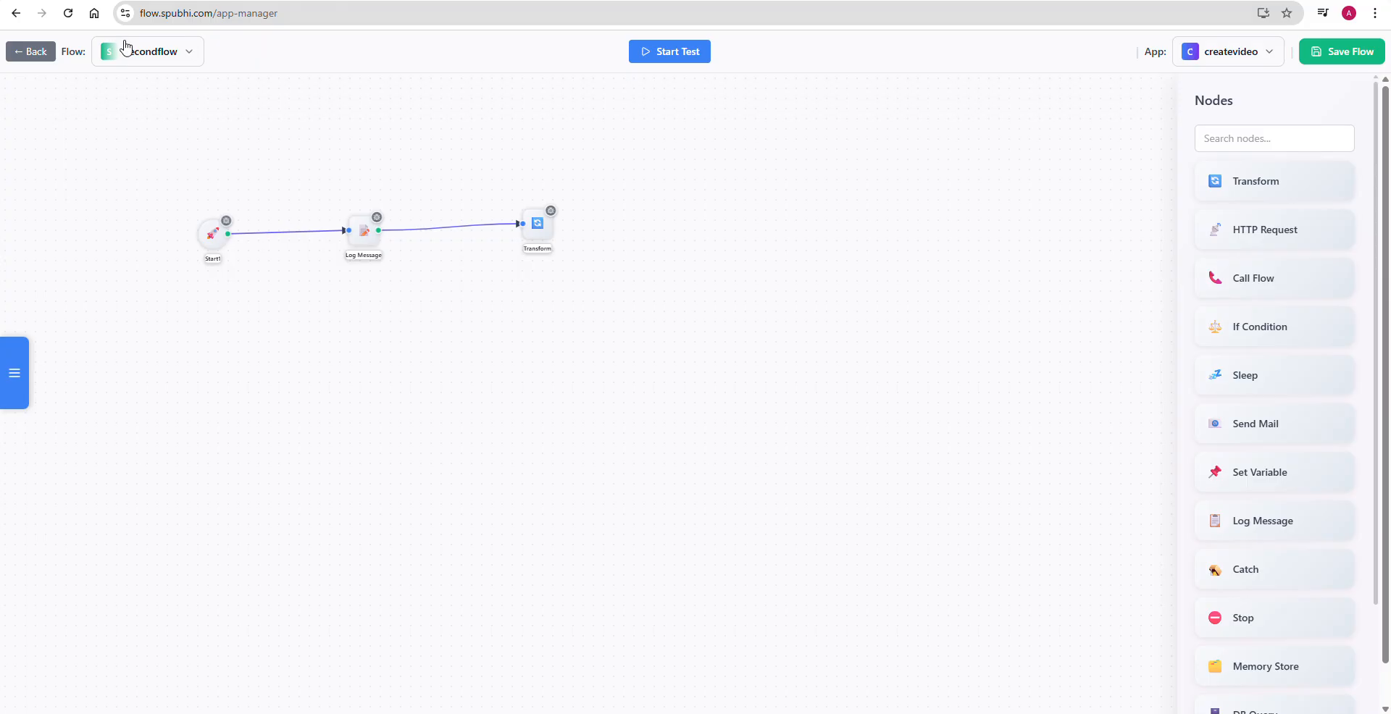
- Open the Spubhi App Manager in a separate browser tab by loading flow.spubhi.com without the app-manager path
click(311, 13)
key(ctrl+c)
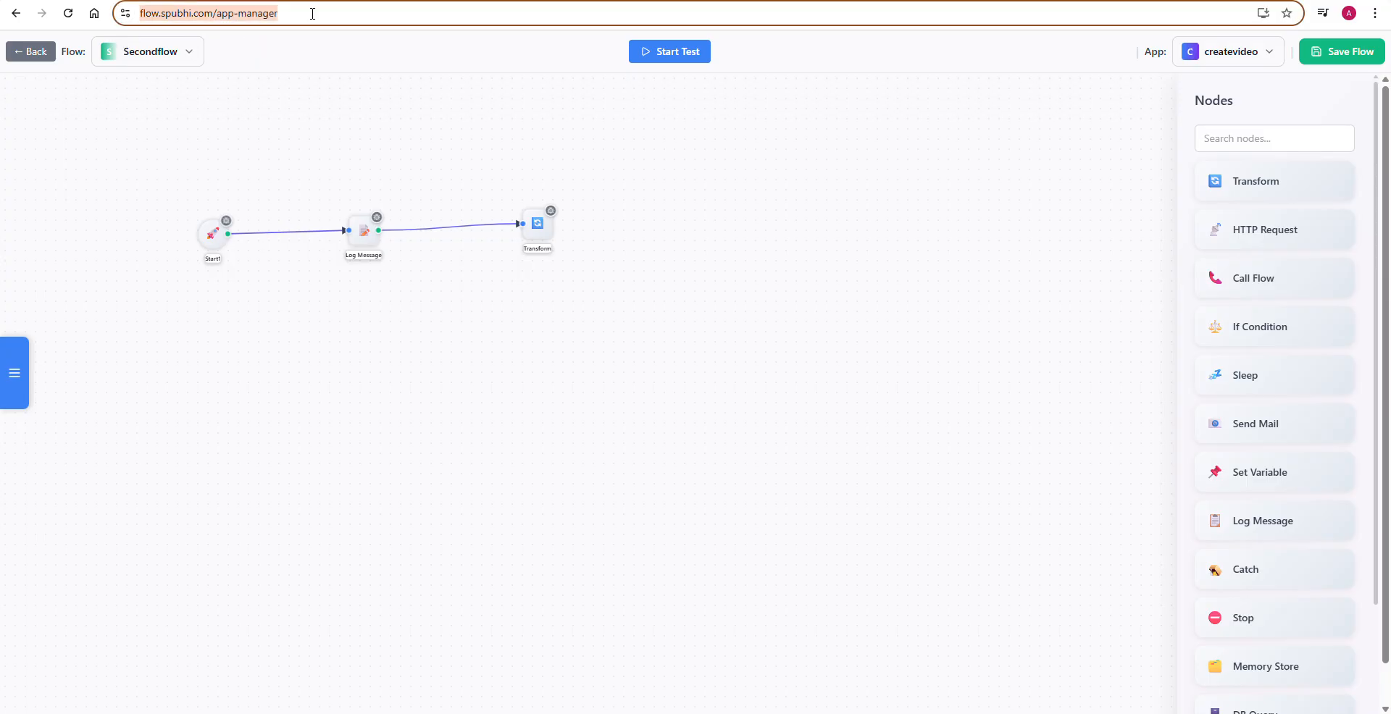
key(ctrl+t)
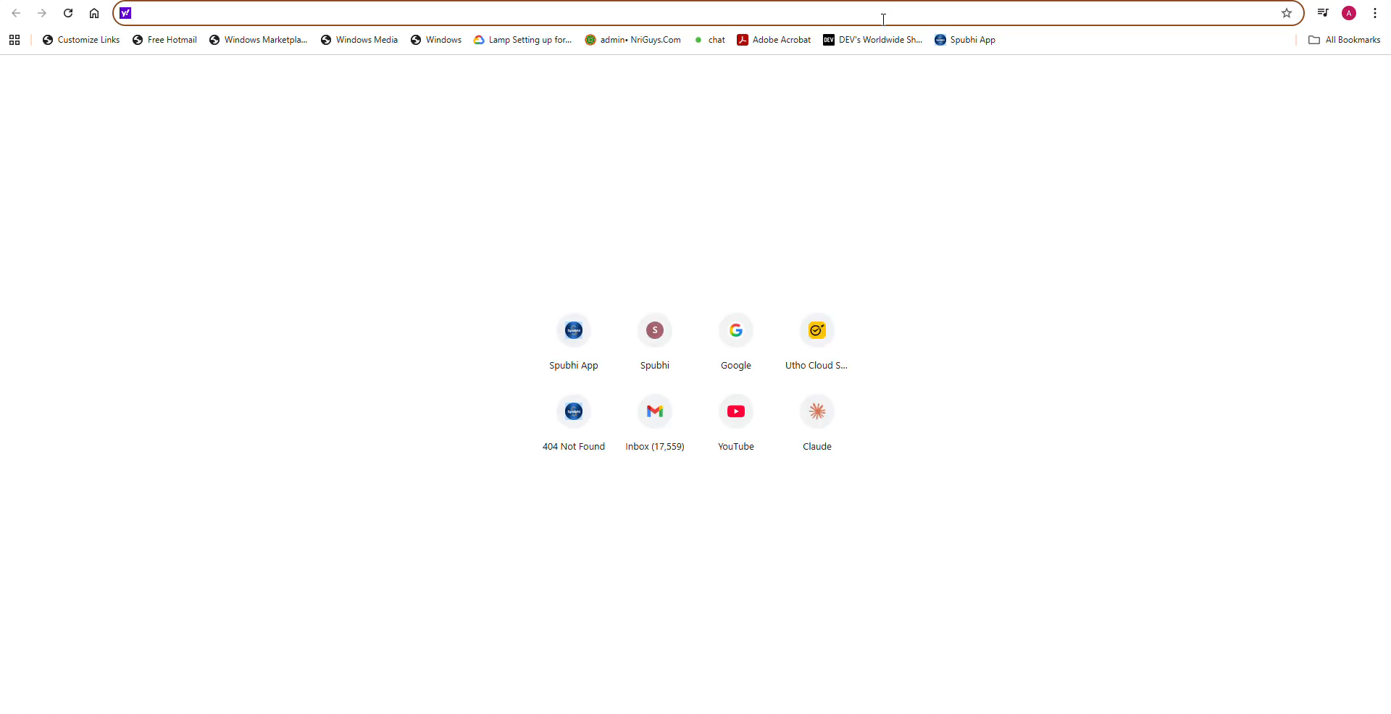
key(ctrl+v)
key(Return)
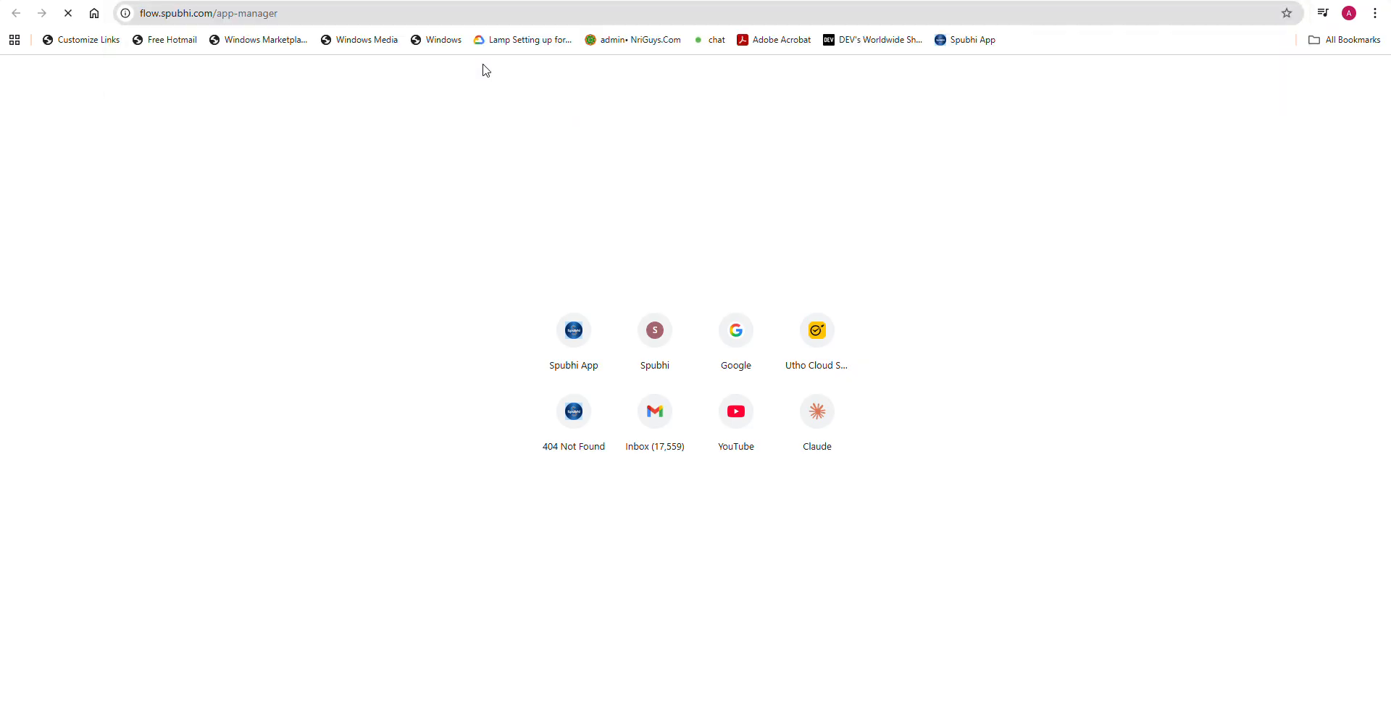
drag(298, 13, 212, 20)
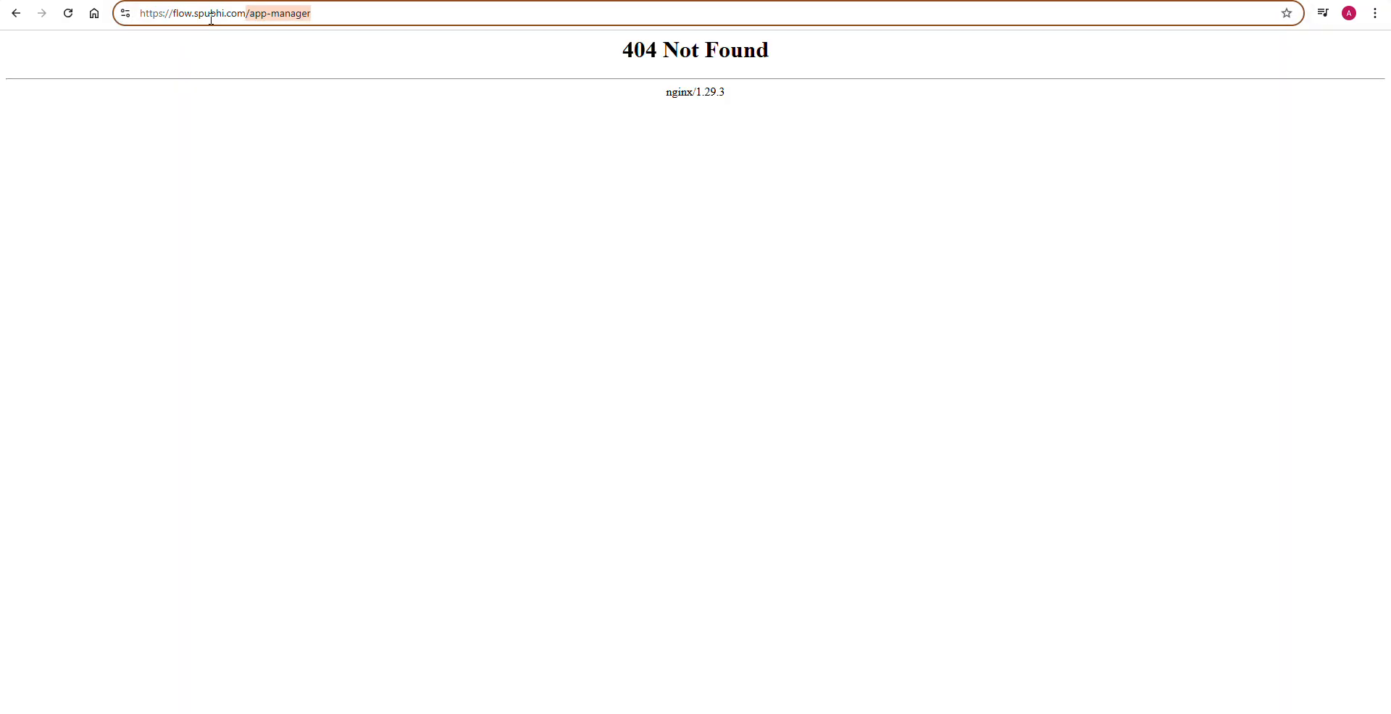
key(BackSpace)
key(Return)
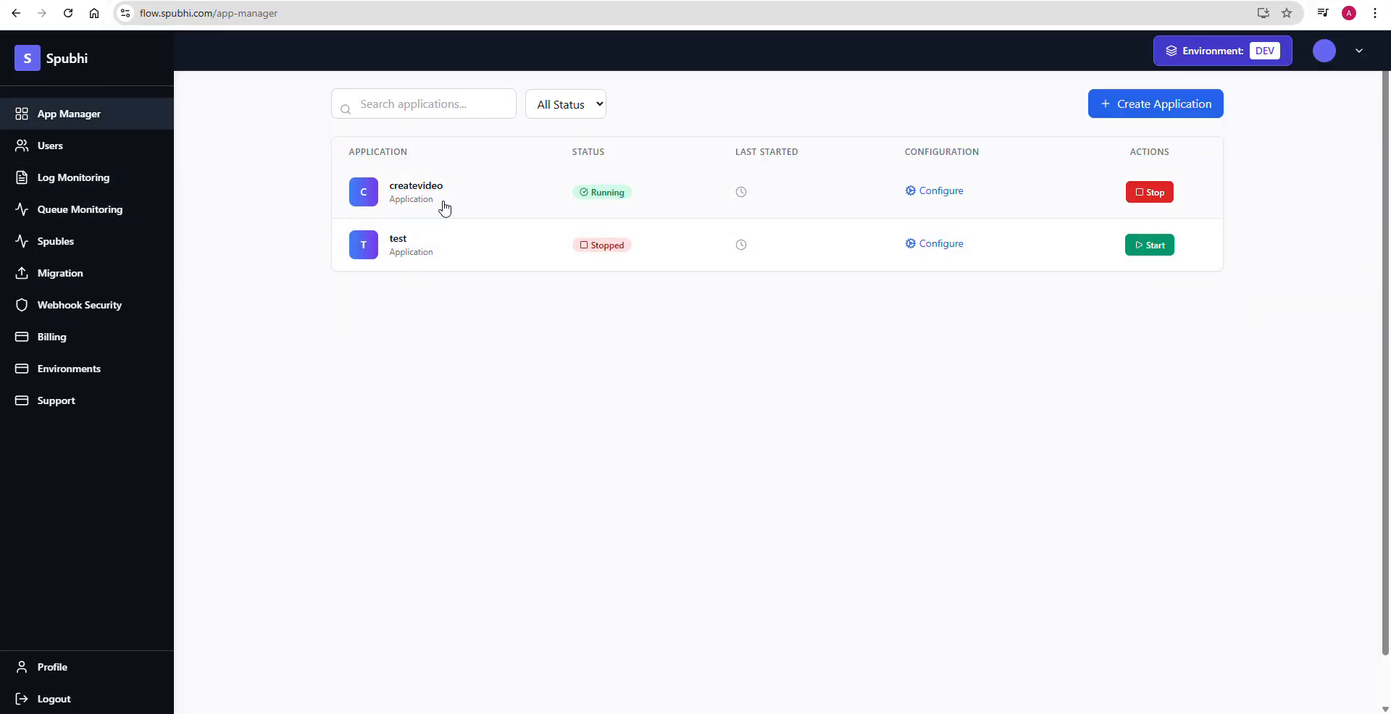
- Open the createvideo application's container logs in Log Monitoring and look through them
click(87, 186)
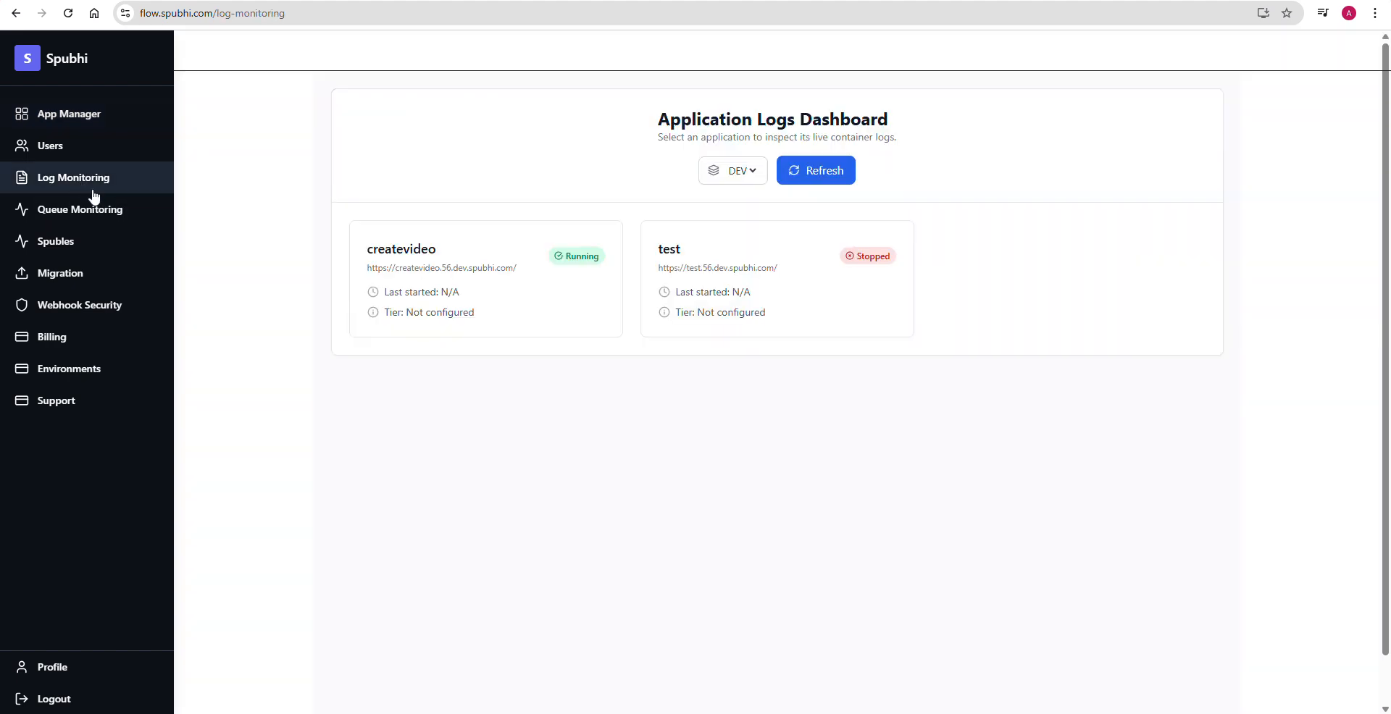
click(409, 243)
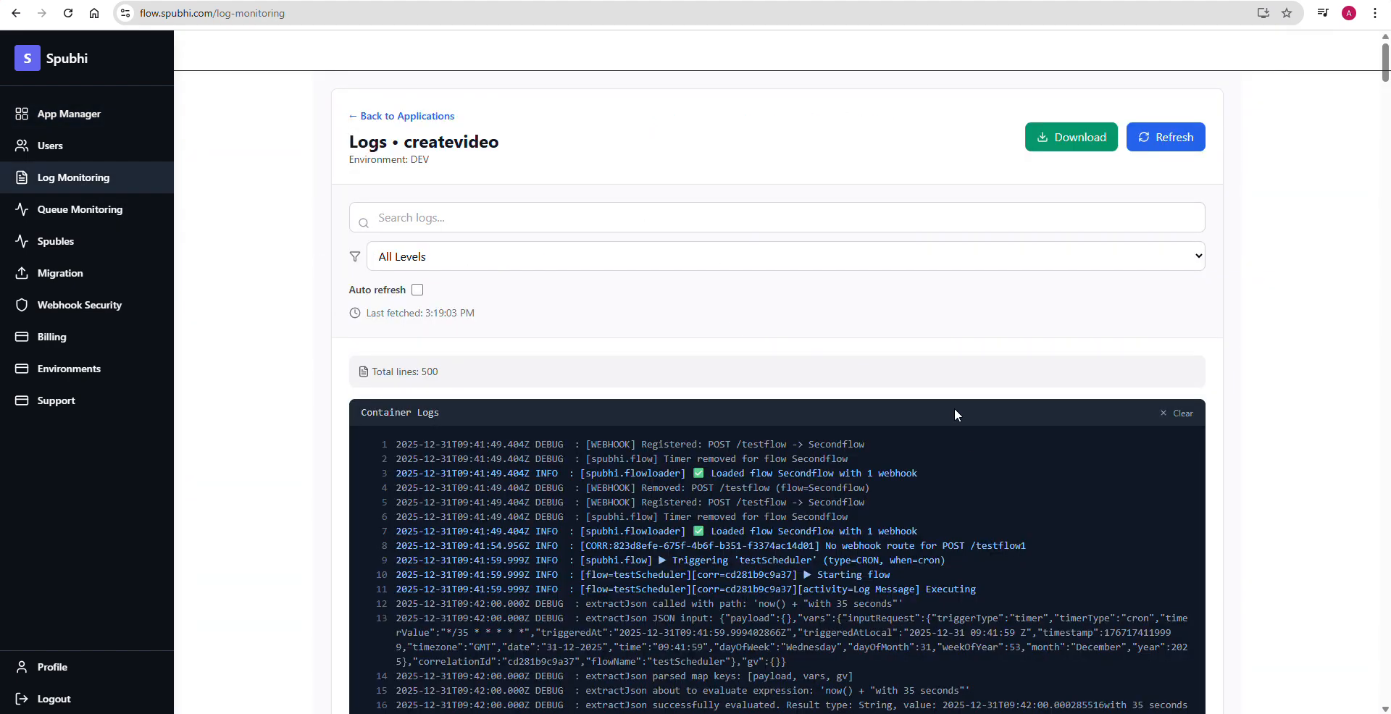
scroll(986, 516, down, 20)
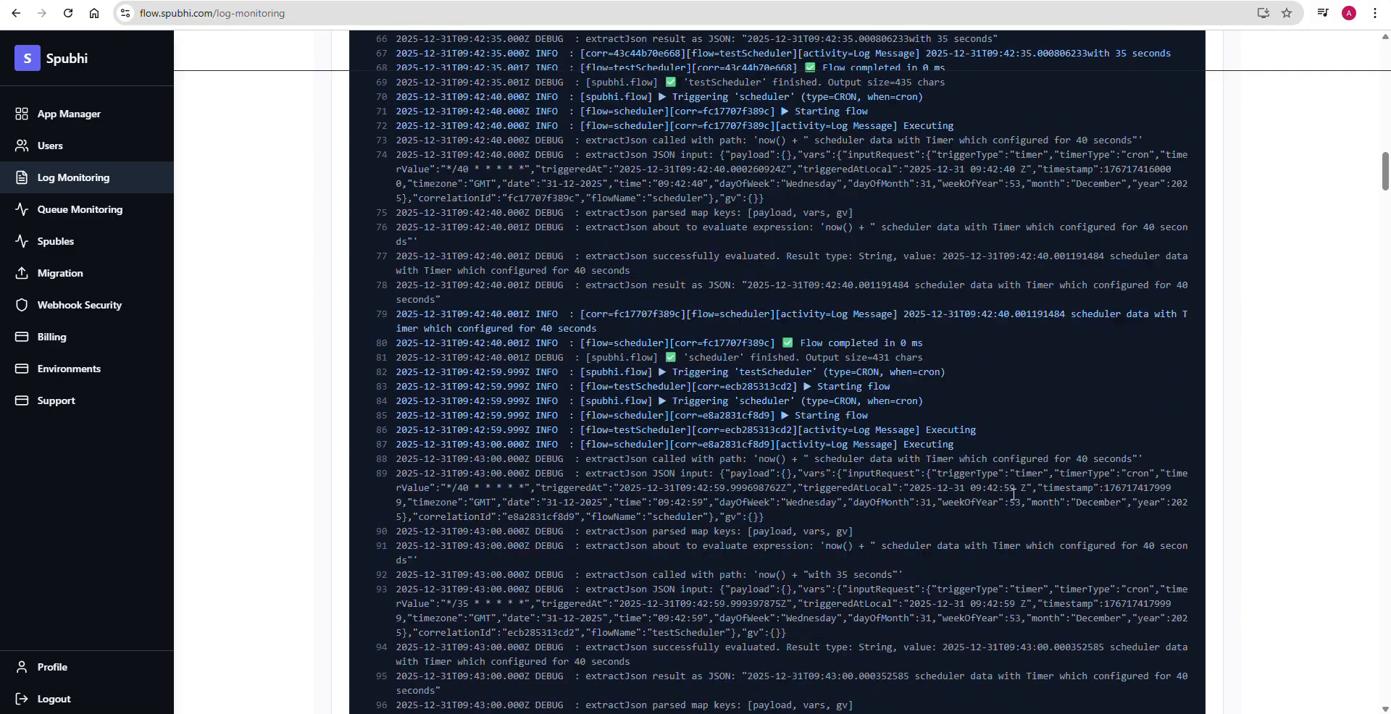
scroll(901, 555, down, 20)
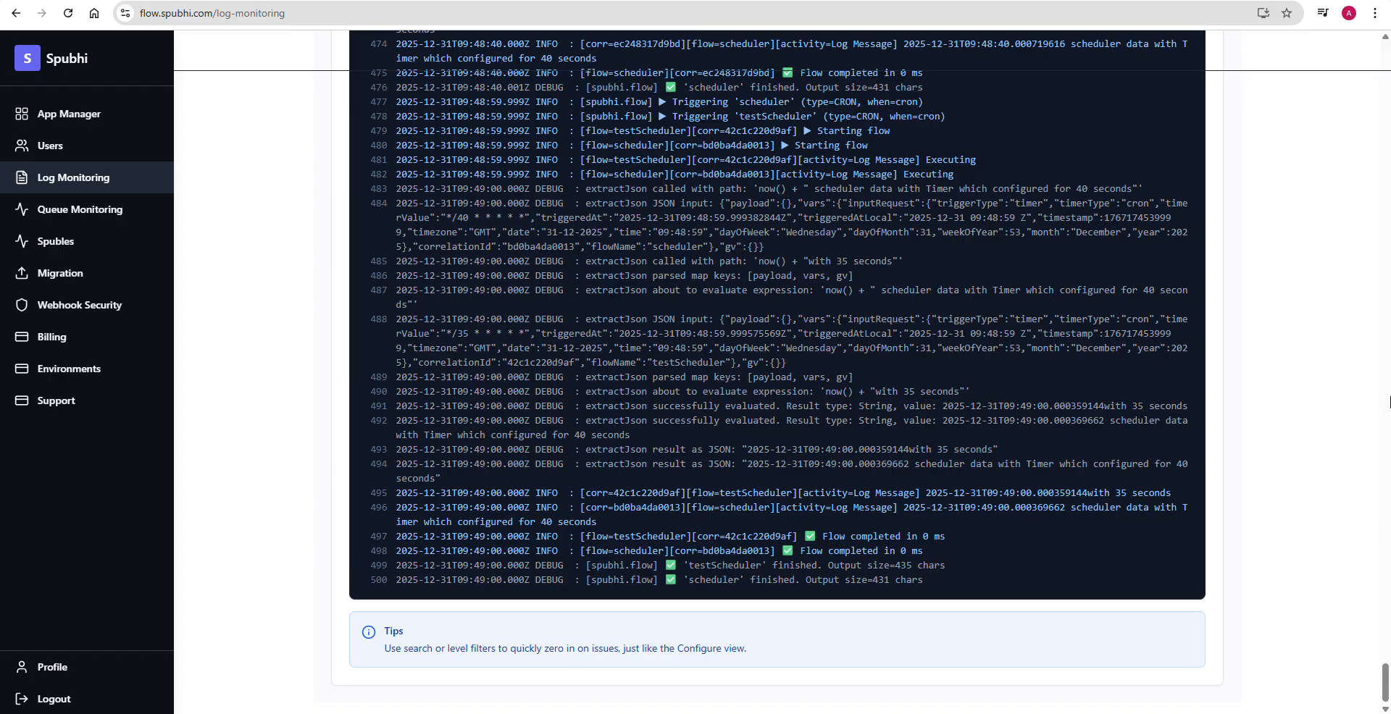
drag(1385, 685, 1385, 62)
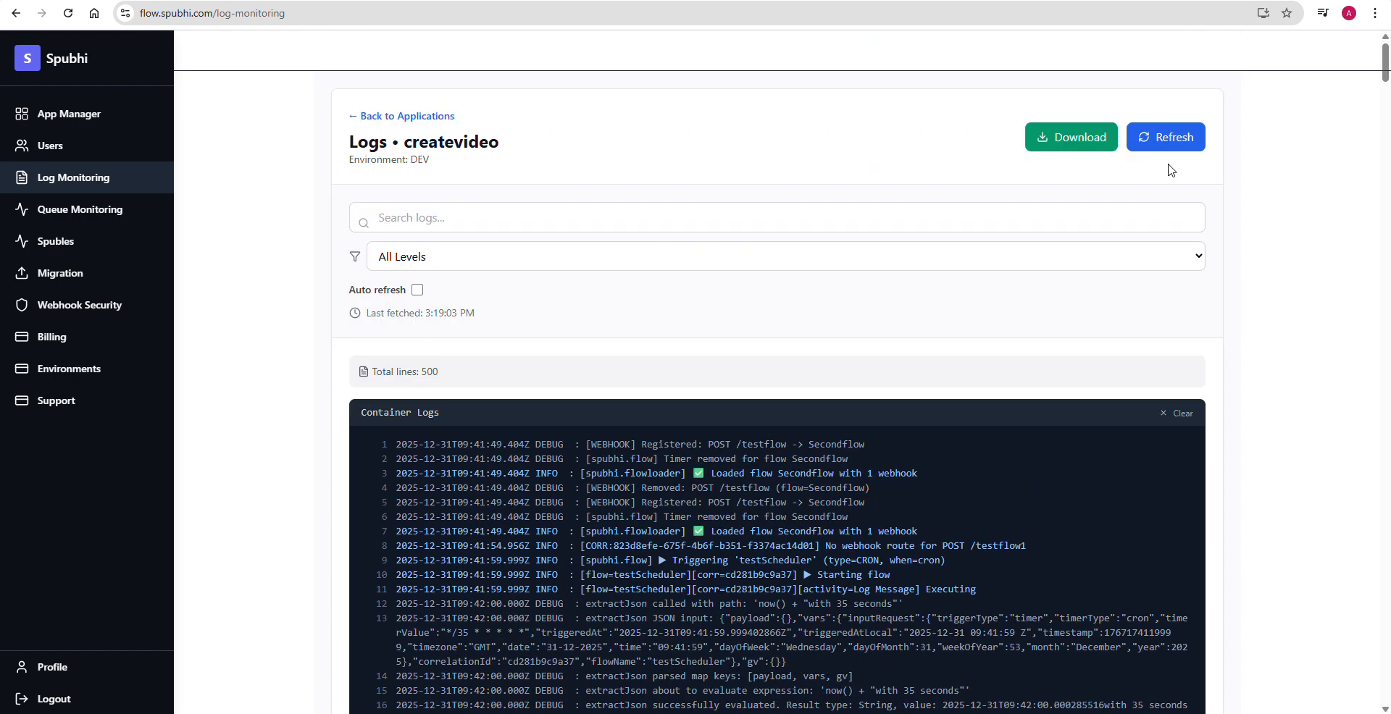
- Filter the createvideo logs by "secondflow" and go to the most recent entries
click(428, 214)
text(se)
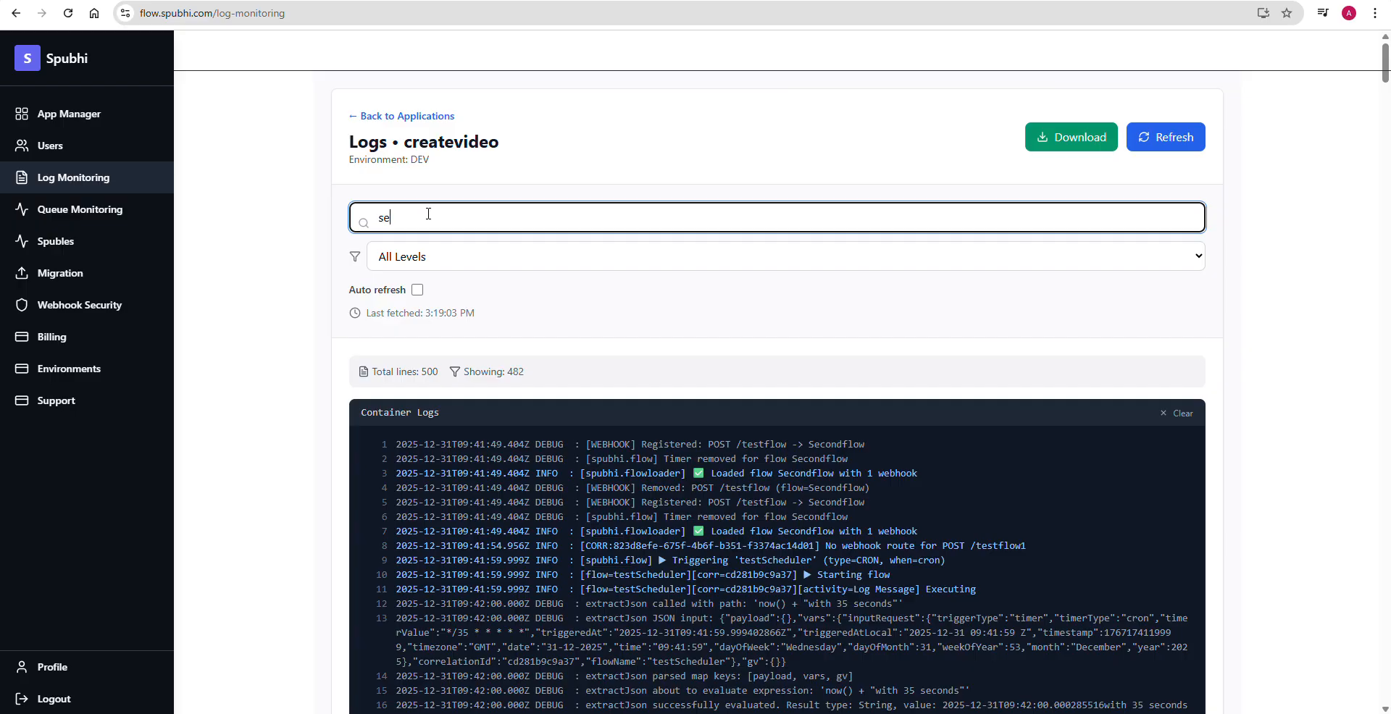
text(condflow)
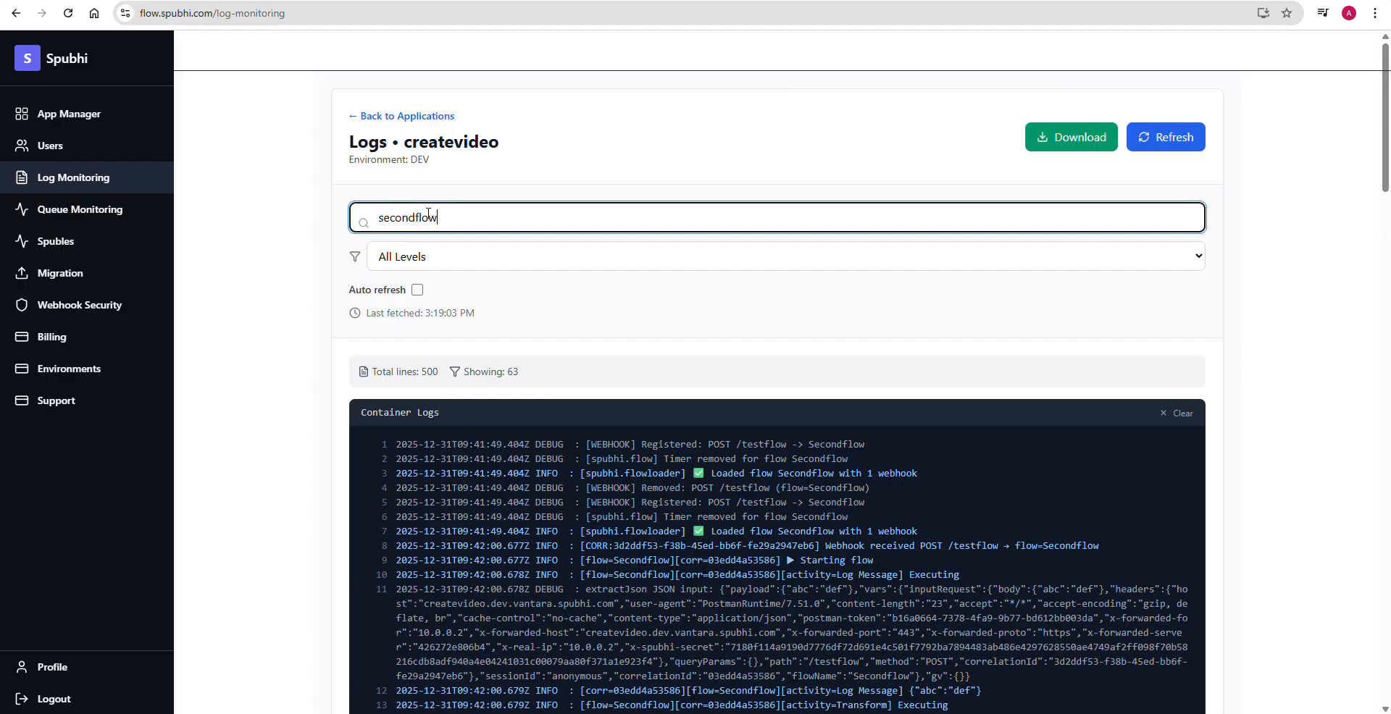
key(ctrl+a)
scroll(1283, 462, down, 15)
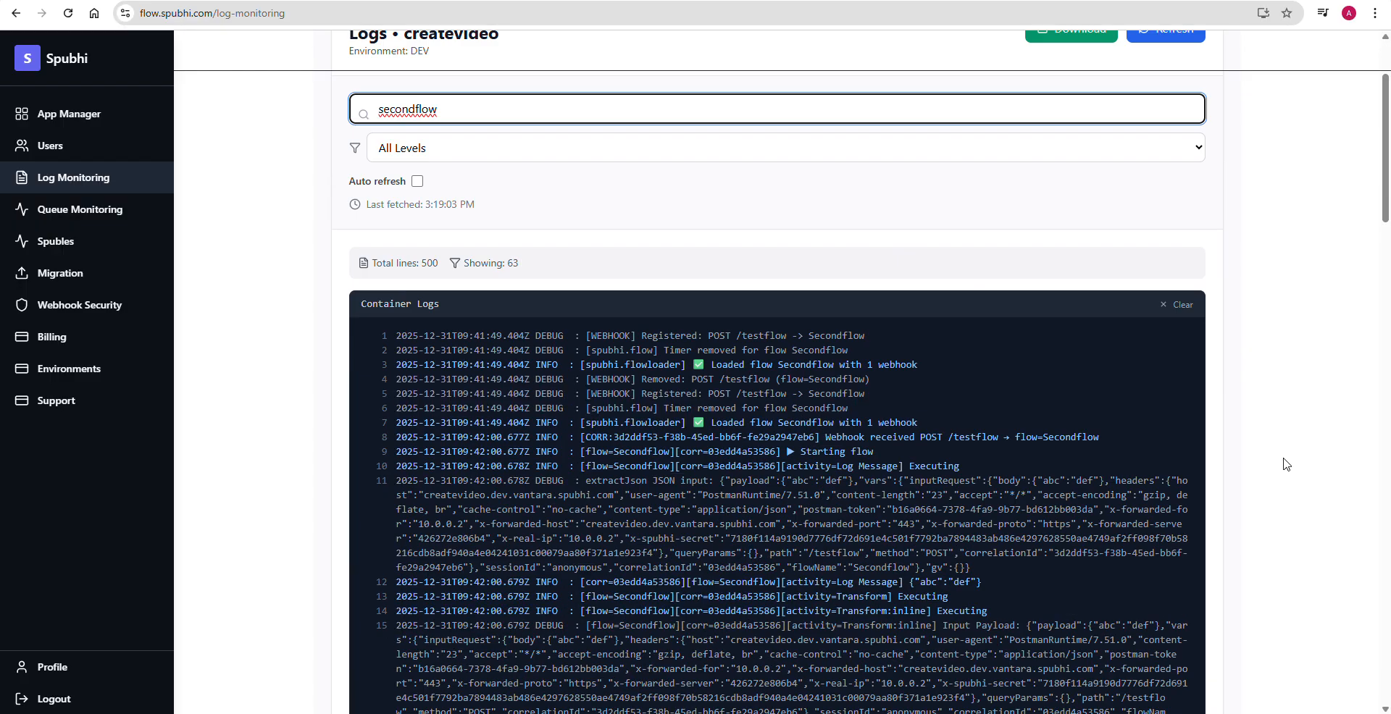
scroll(1283, 462, down, 15)
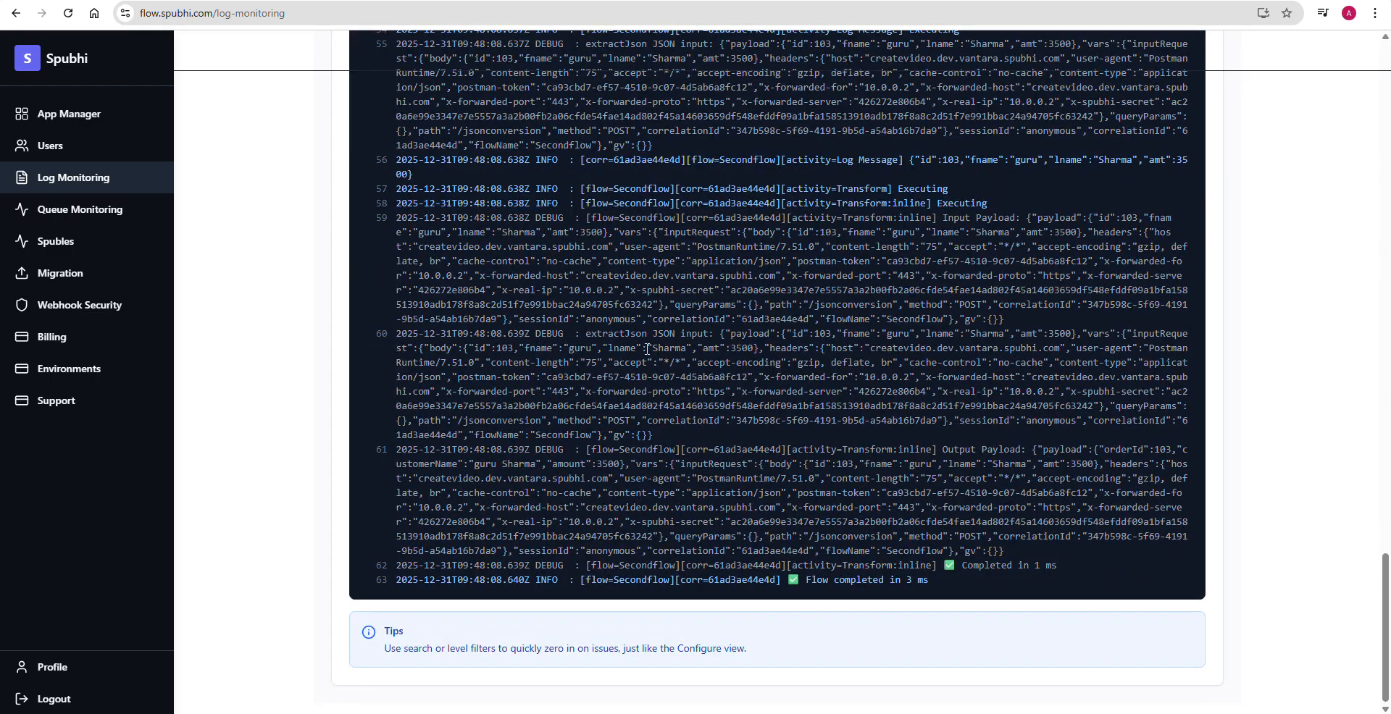
- Examine the input JSON and the Log Message payload fields logged for the latest Secondflow run
drag(717, 333, 782, 362)
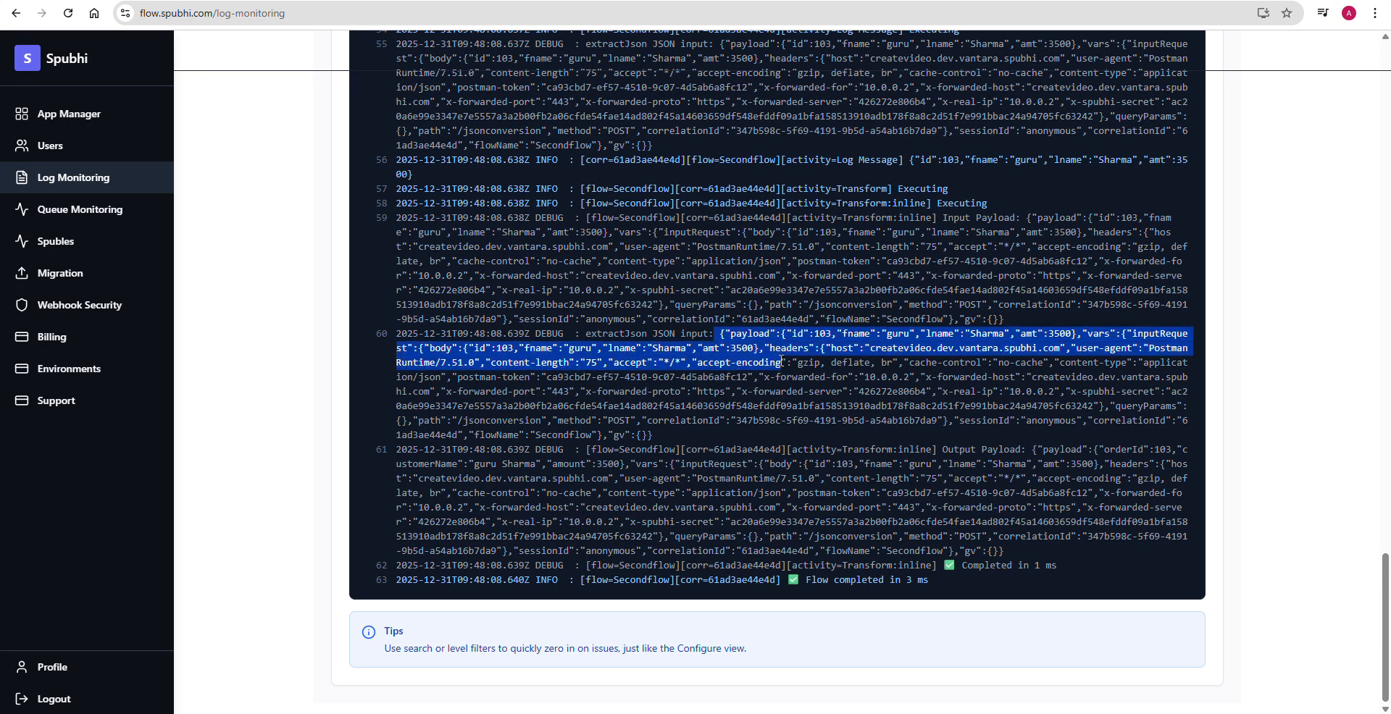
click(784, 362)
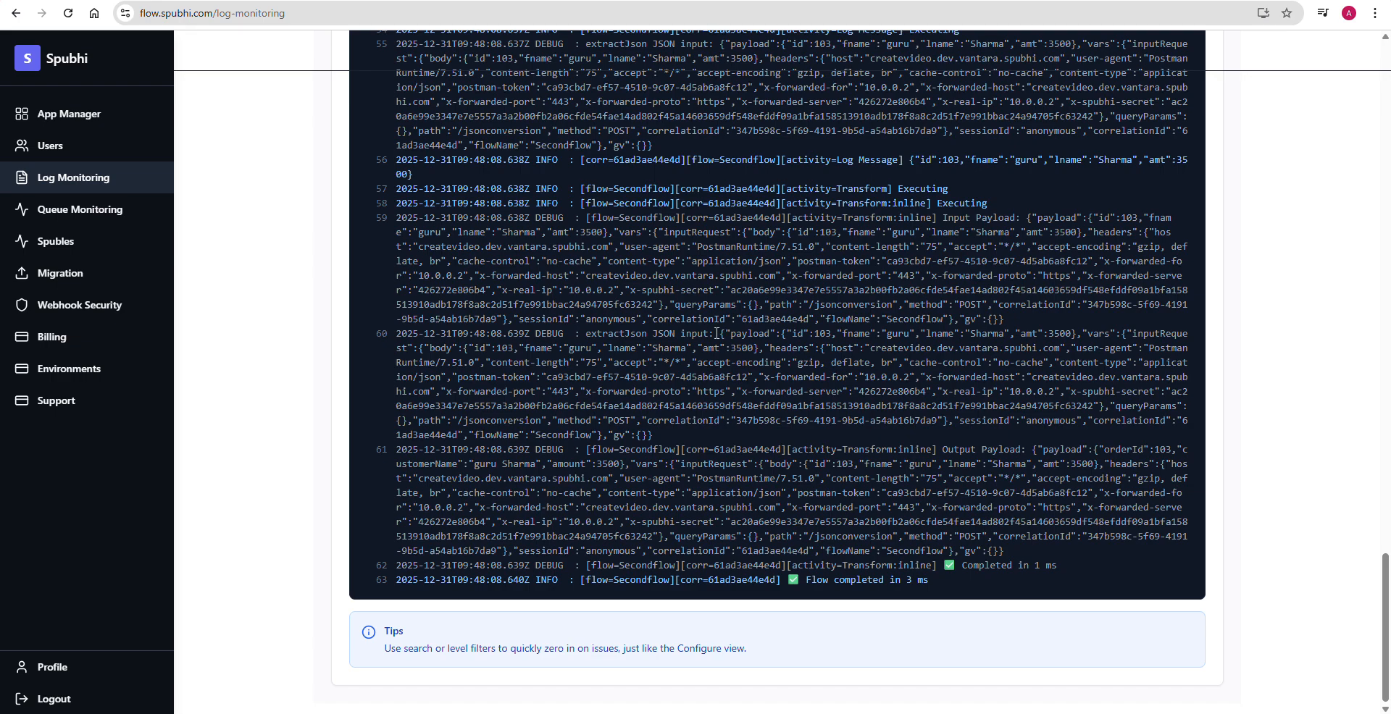
double_click(744, 333)
double_click(744, 160)
drag(836, 160, 1004, 166)
double_click(1027, 160)
click(1073, 158)
- Switch to Postman, change the id and lname values in the secondflow request body, and send the request again
key(alt+Tab)
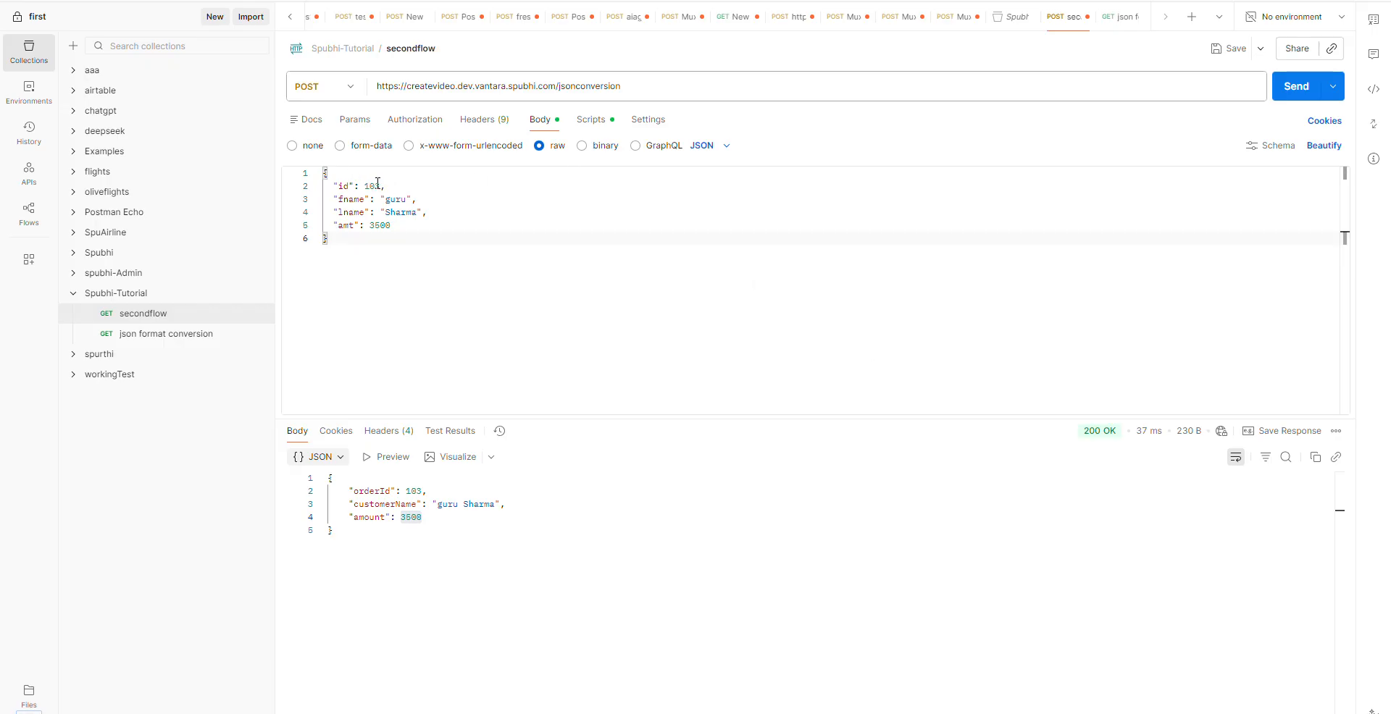
click(382, 185)
key(BackSpace)
text(5)
double_click(395, 211)
text(preet)
click(1298, 87)
- Switch back to the Spubhi logs in Chrome, turn on auto refresh at the 5s interval, and refresh the logs
key(alt+Tab)
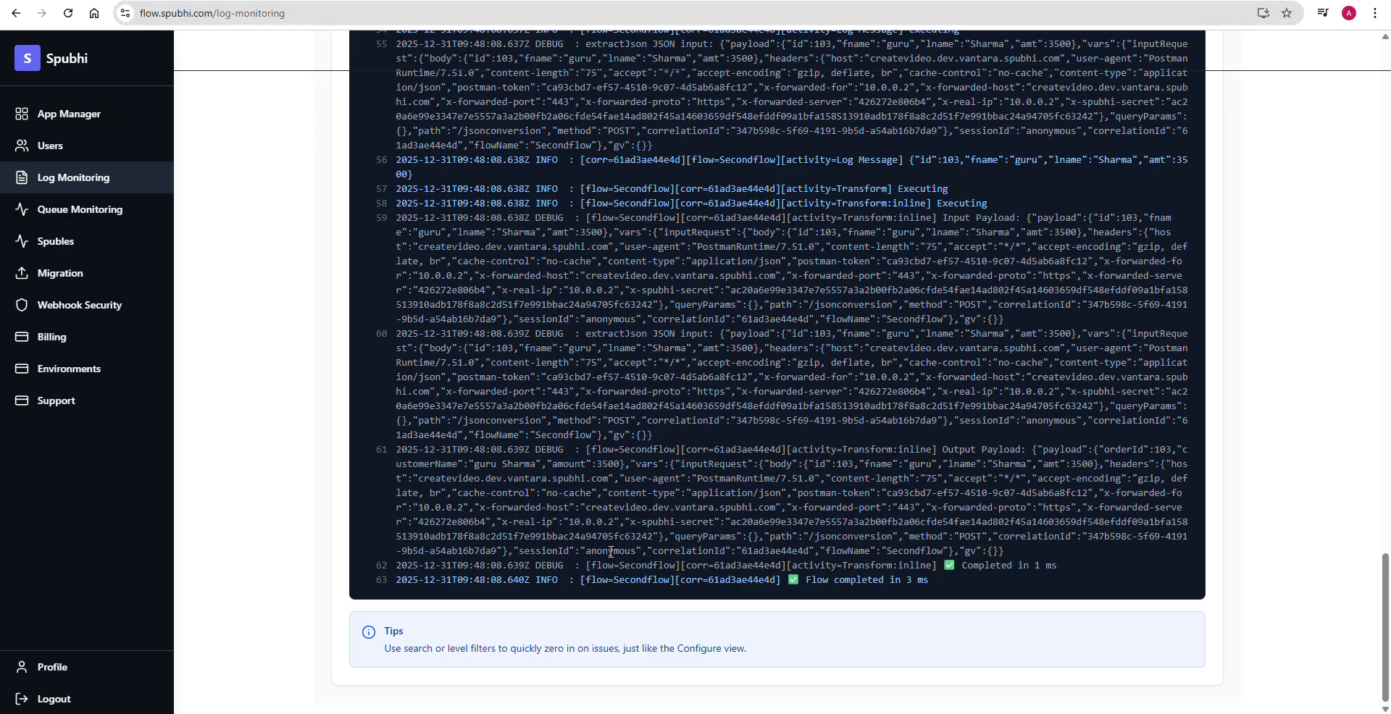
drag(1385, 627, 1386, 112)
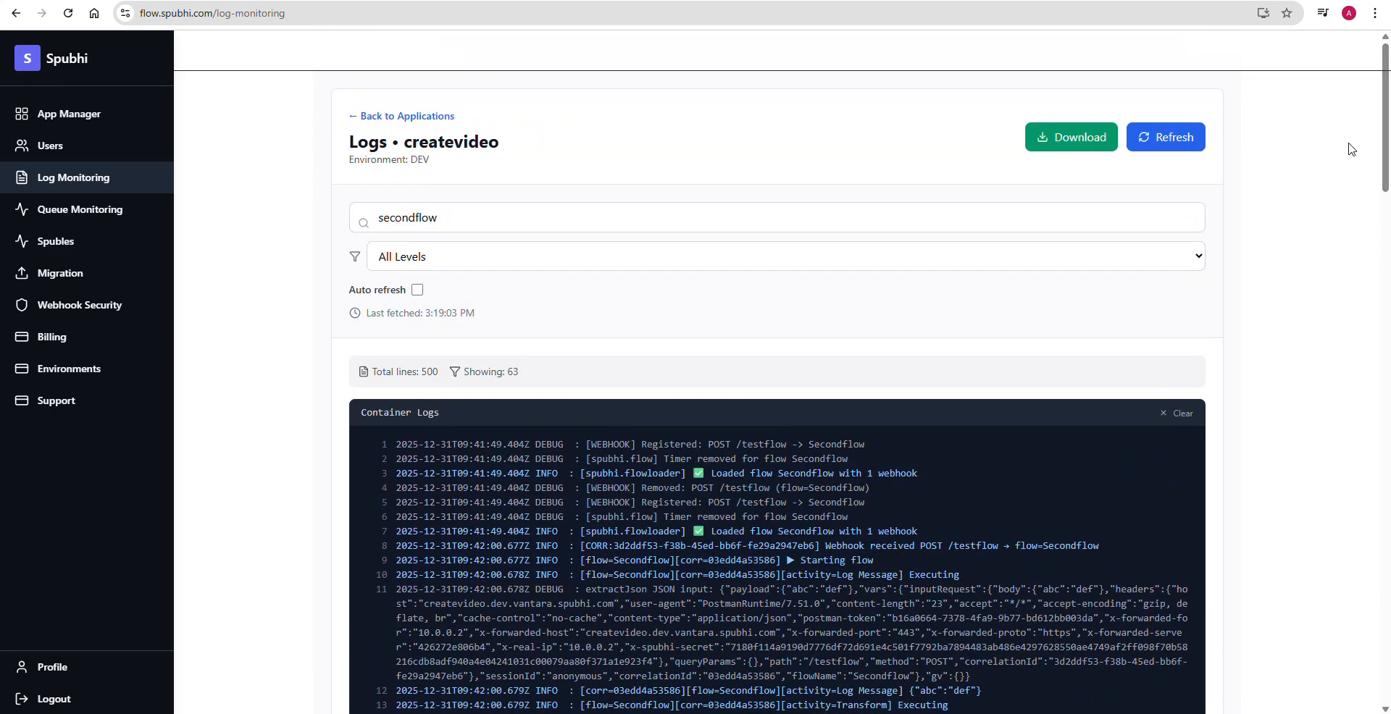
click(417, 290)
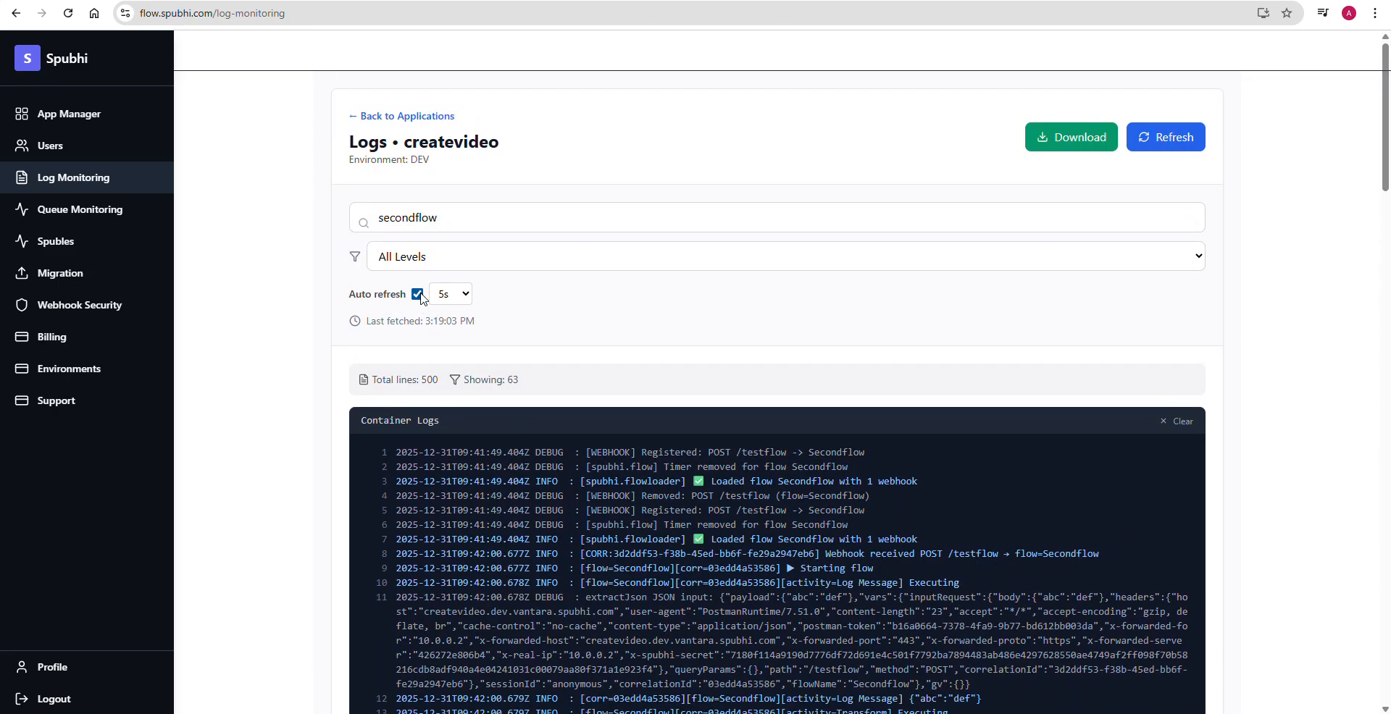
click(464, 294)
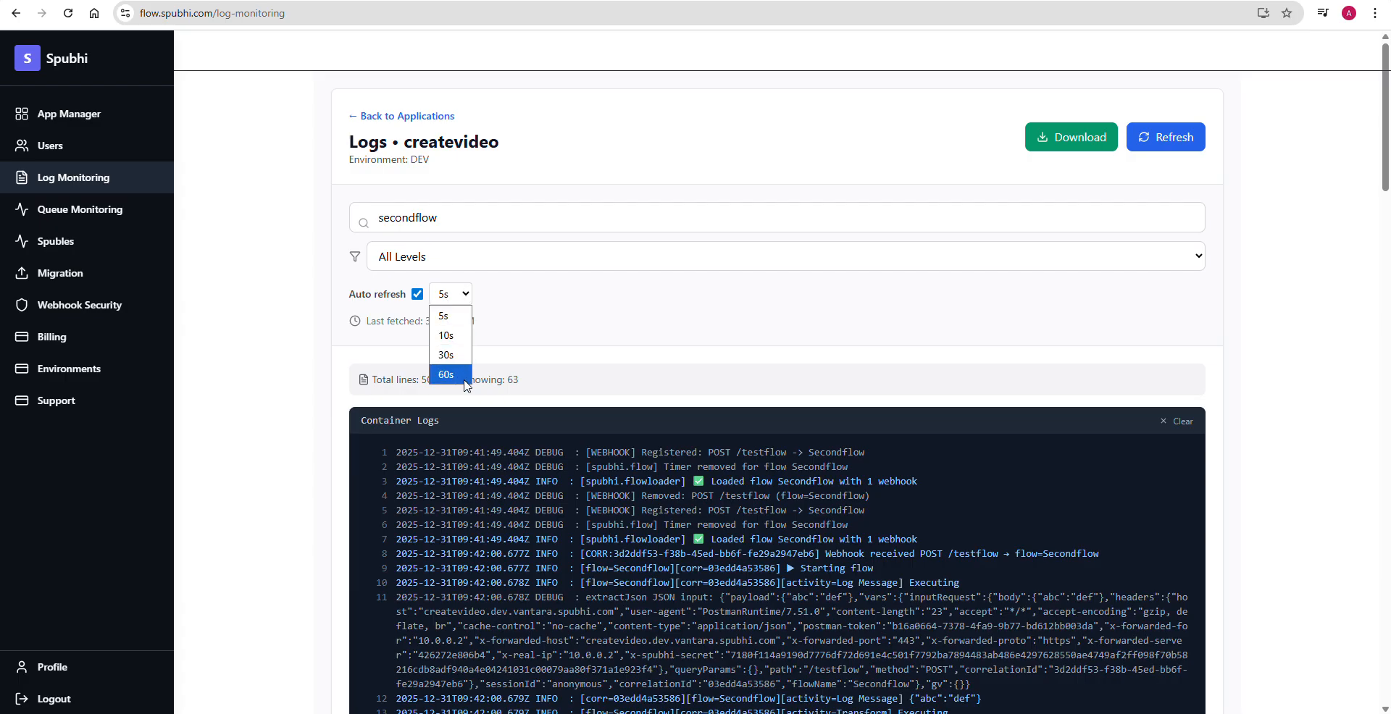
click(613, 320)
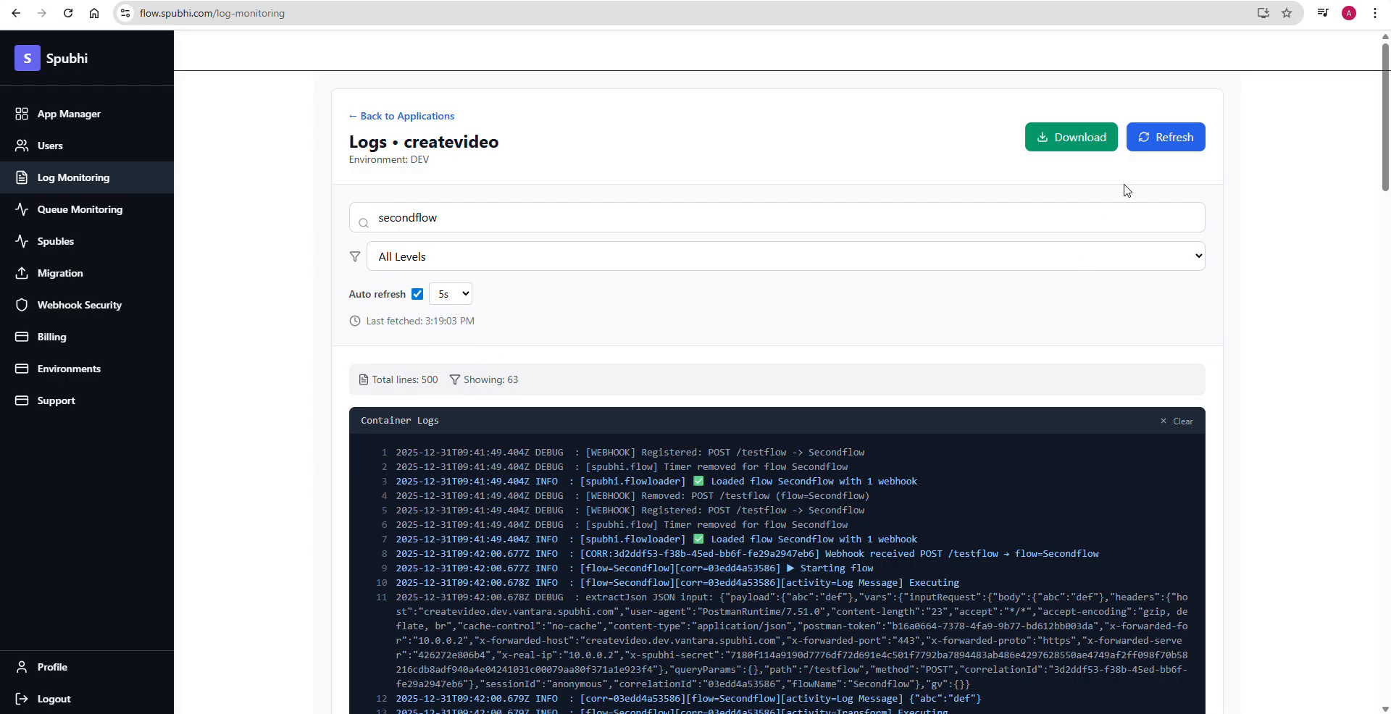
click(1177, 161)
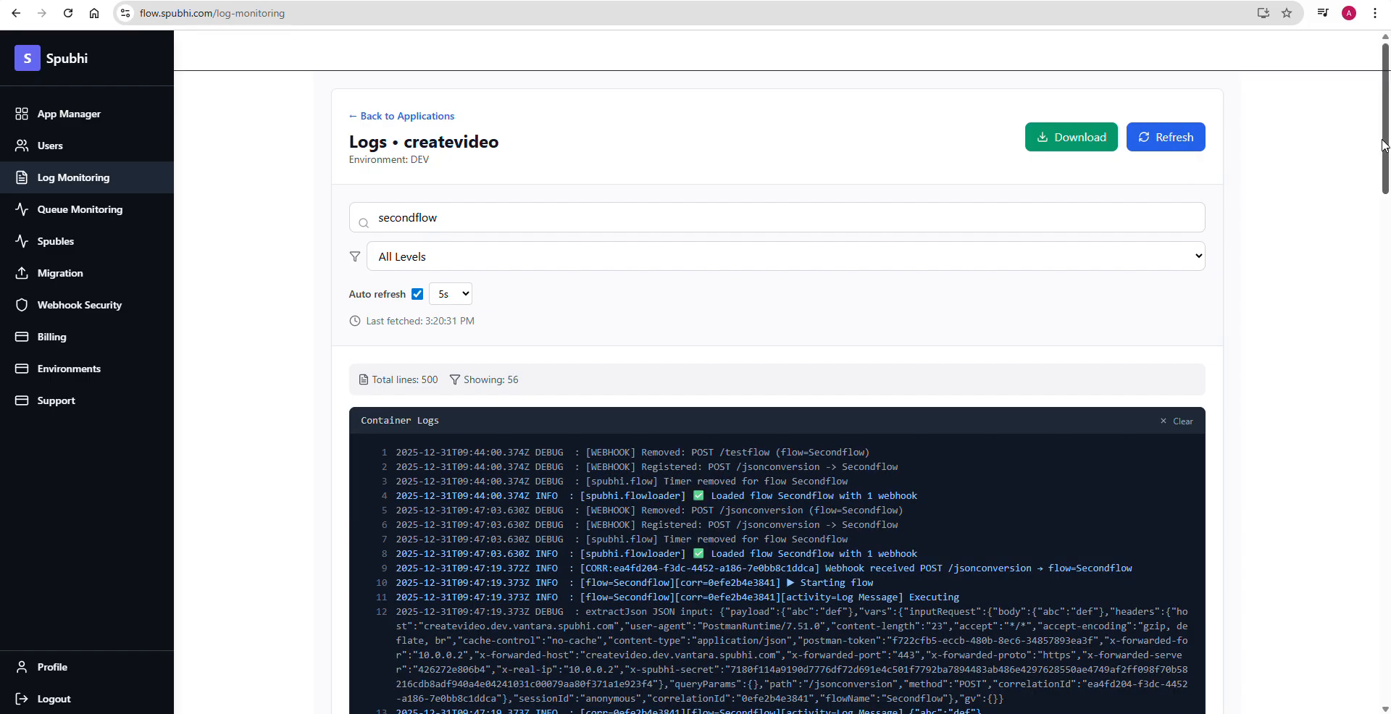
- Find the newest Secondflow run in the refreshed logs and highlight the payload written by its Log Message activity
drag(1384, 153, 1384, 594)
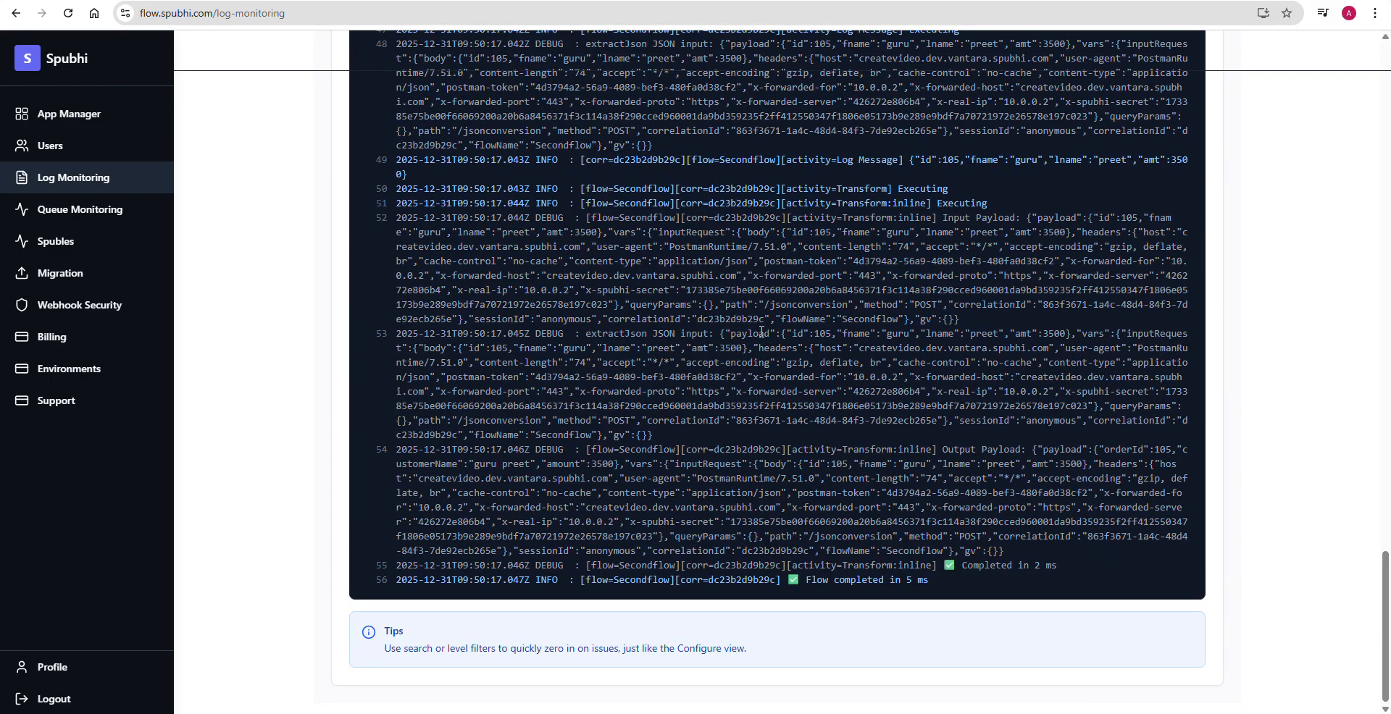
drag(917, 167, 891, 180)
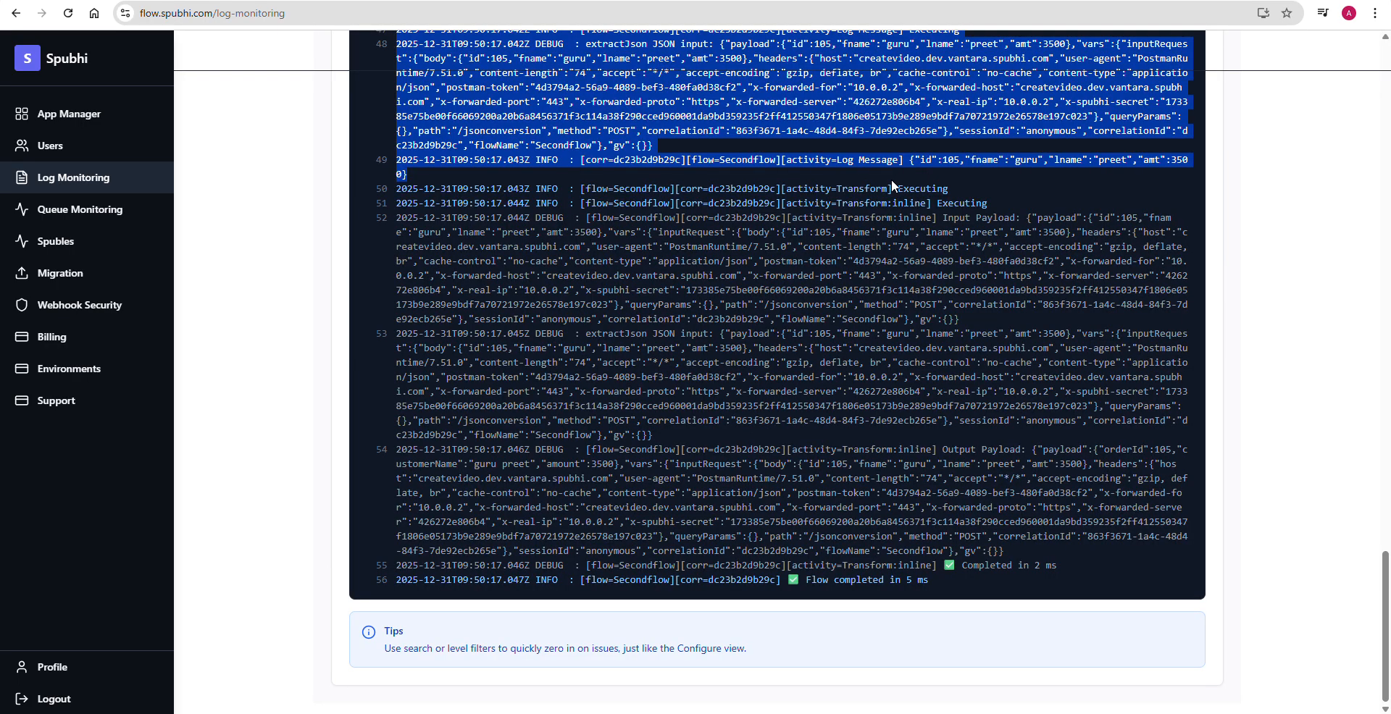
click(912, 160)
double_click(912, 160)
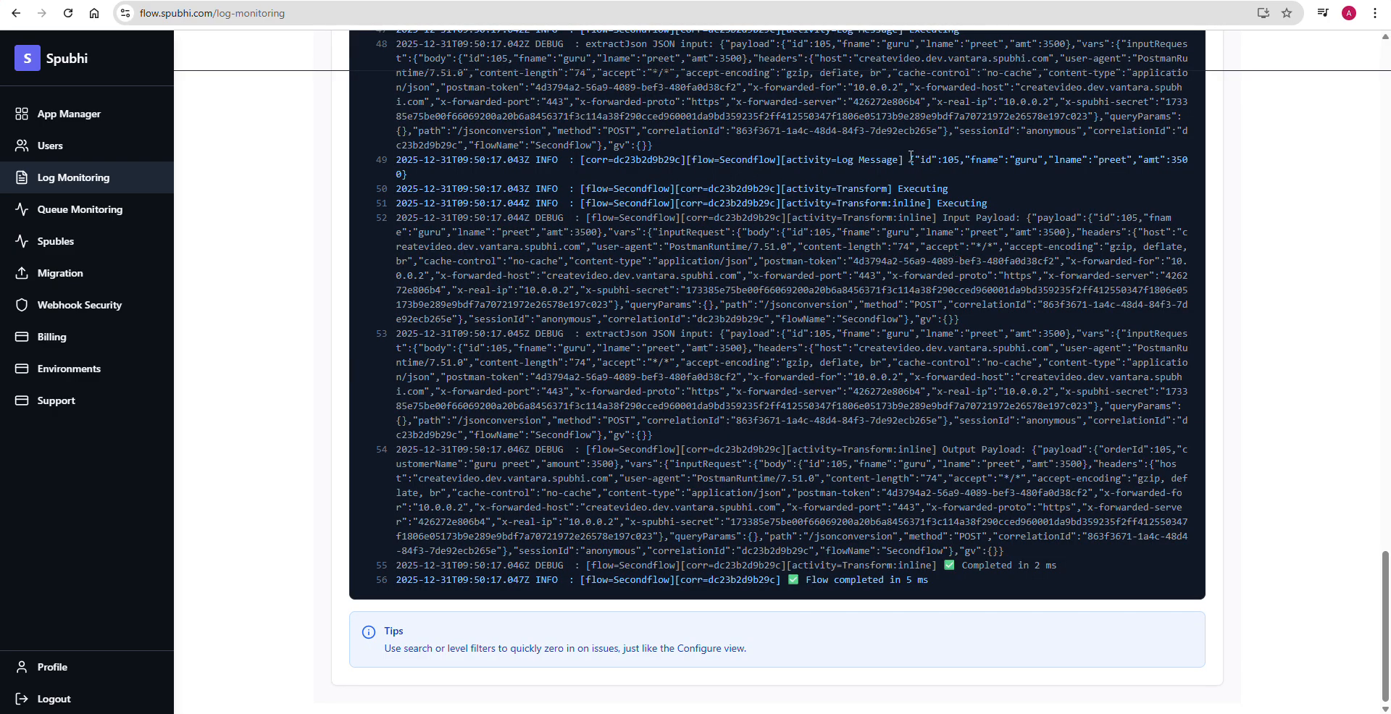
drag(911, 159, 920, 175)
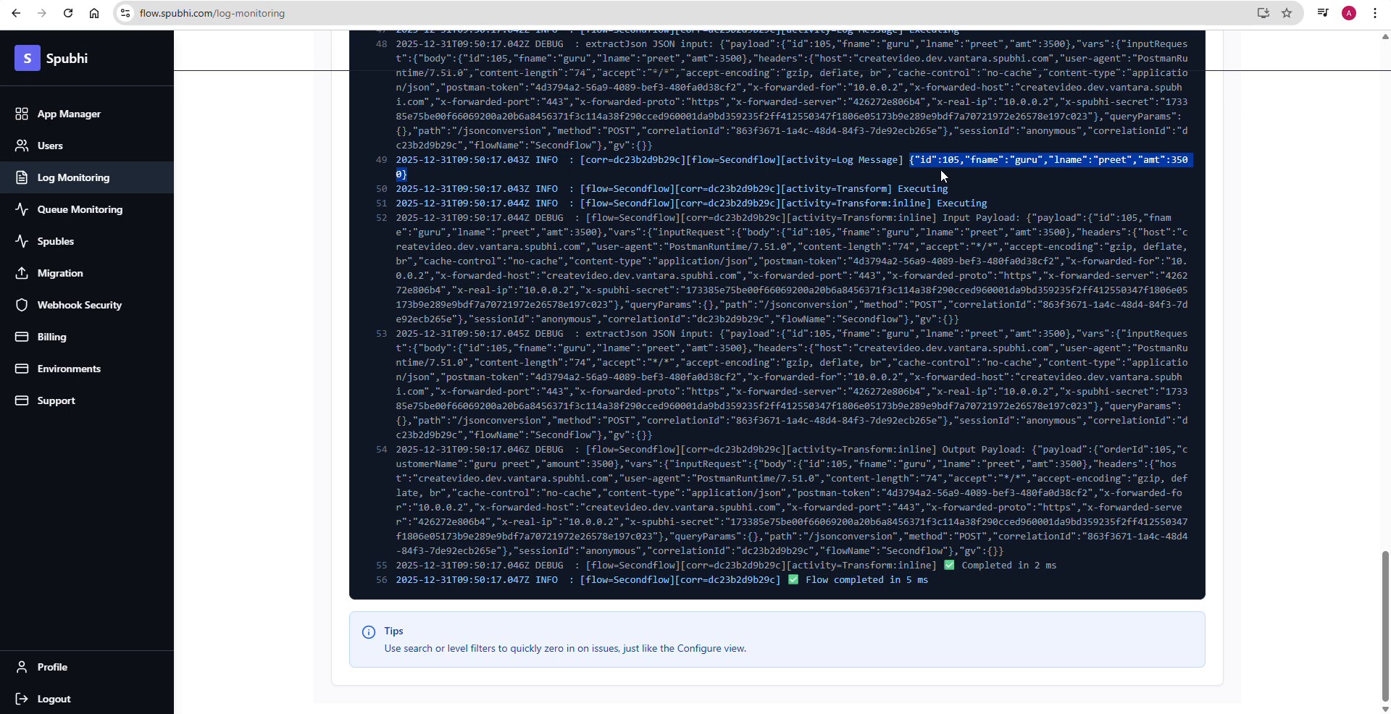
- Switch to Postman and review the transformed orderId, customerName and amount JSON in the response
key(alt+Tab)
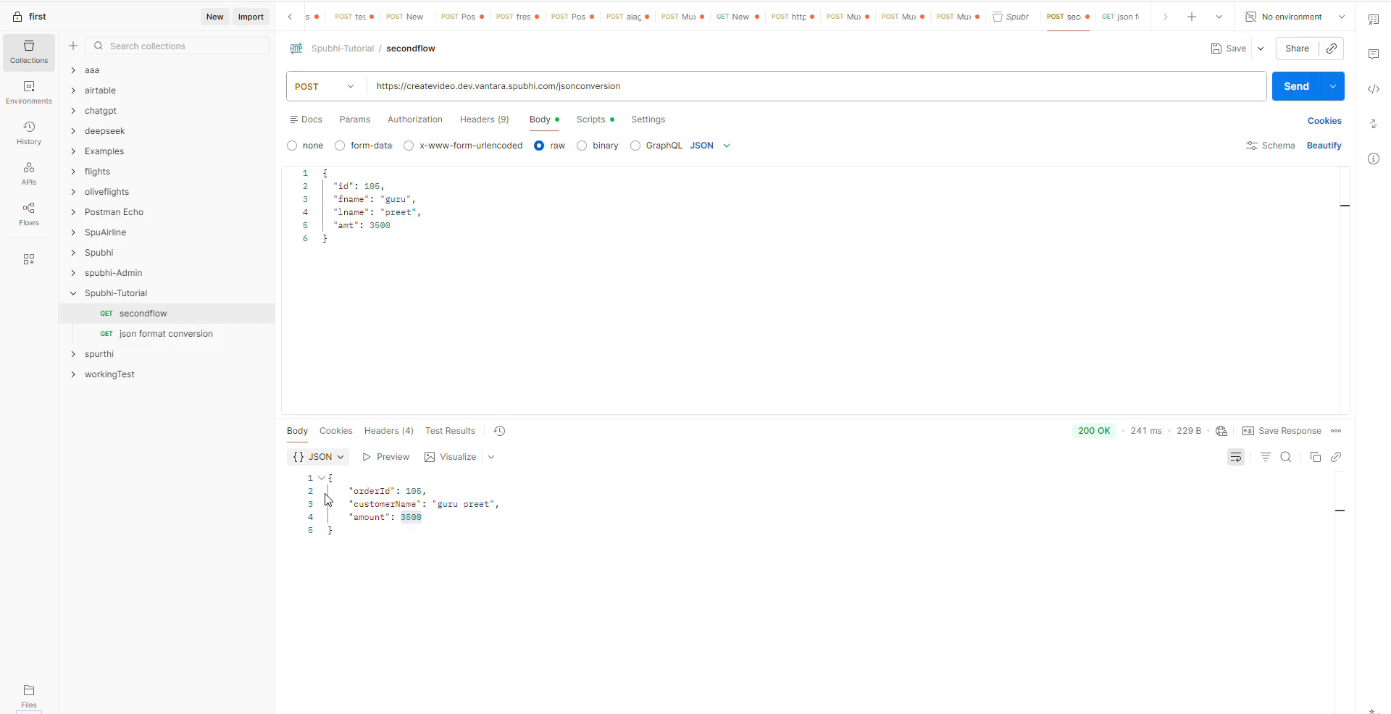
drag(330, 478, 372, 550)
click(691, 545)
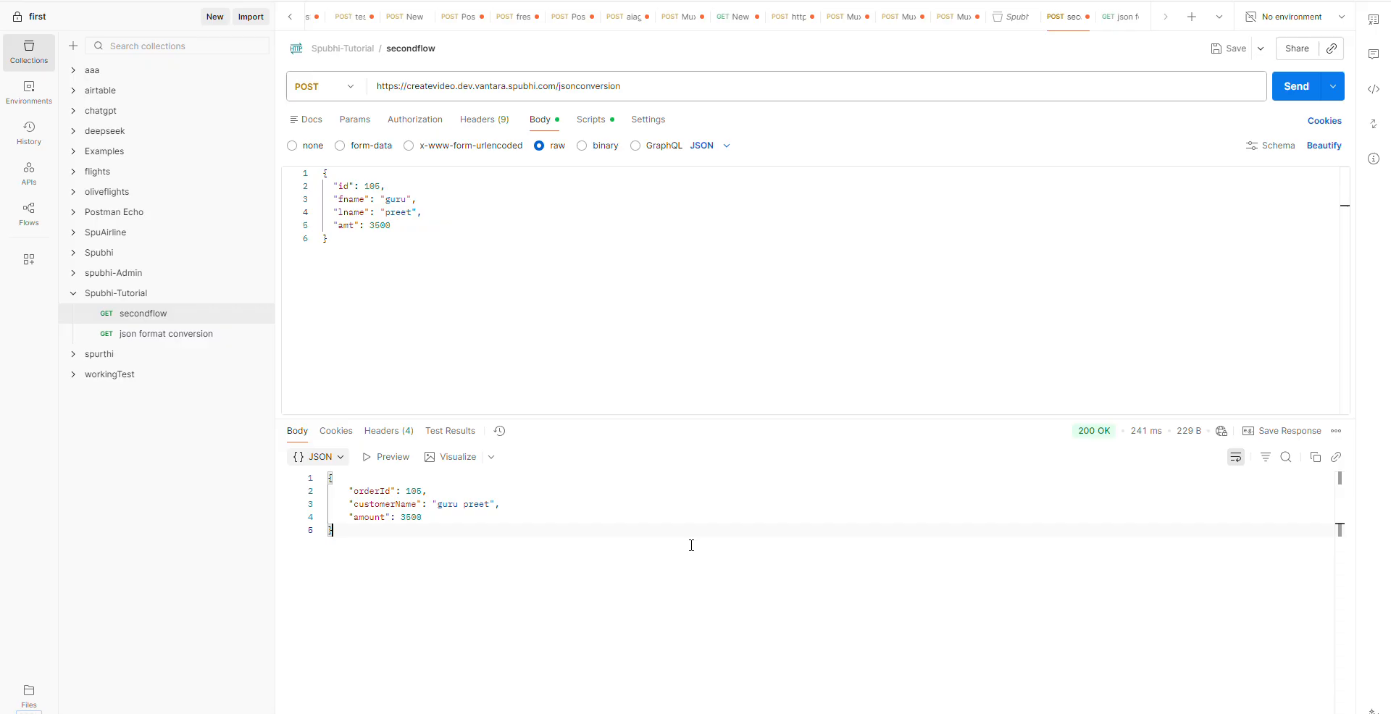